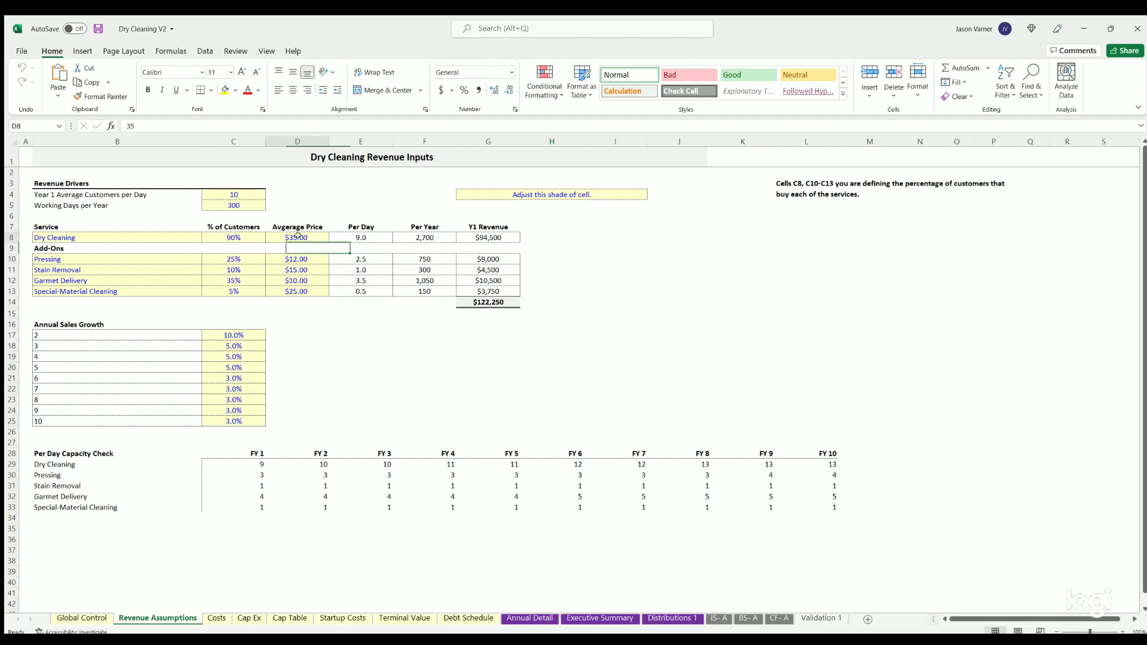
- Inspect the $35.00 Dry Cleaning average price, glancing briefly at the Global Control sheet
left_click(298, 235)
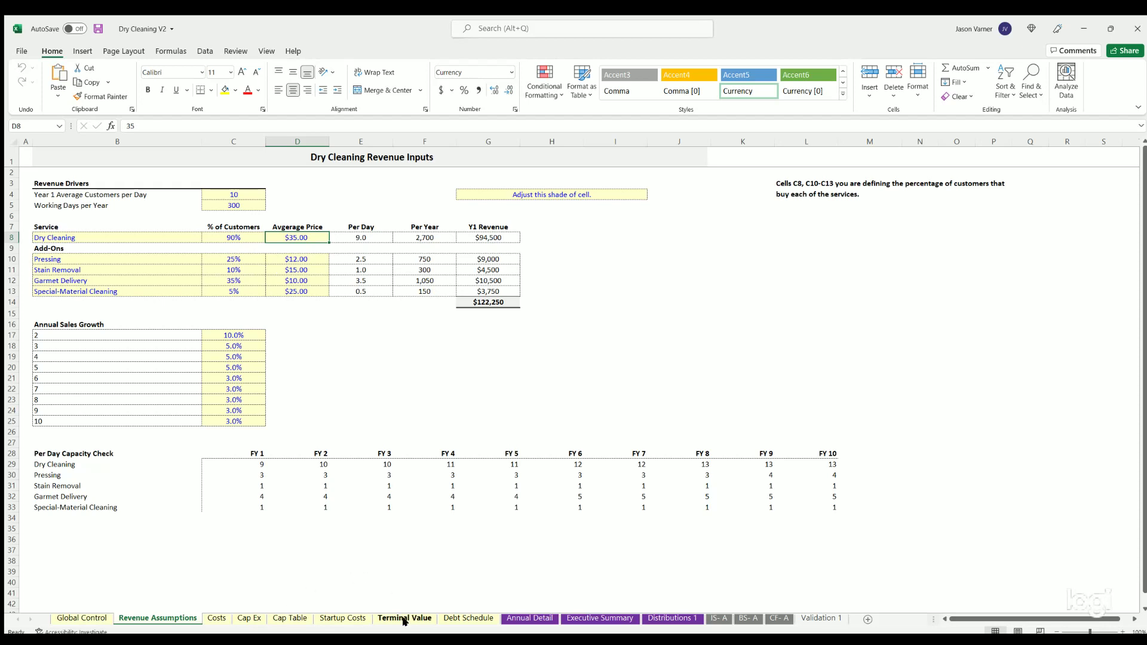
left_click(93, 617)
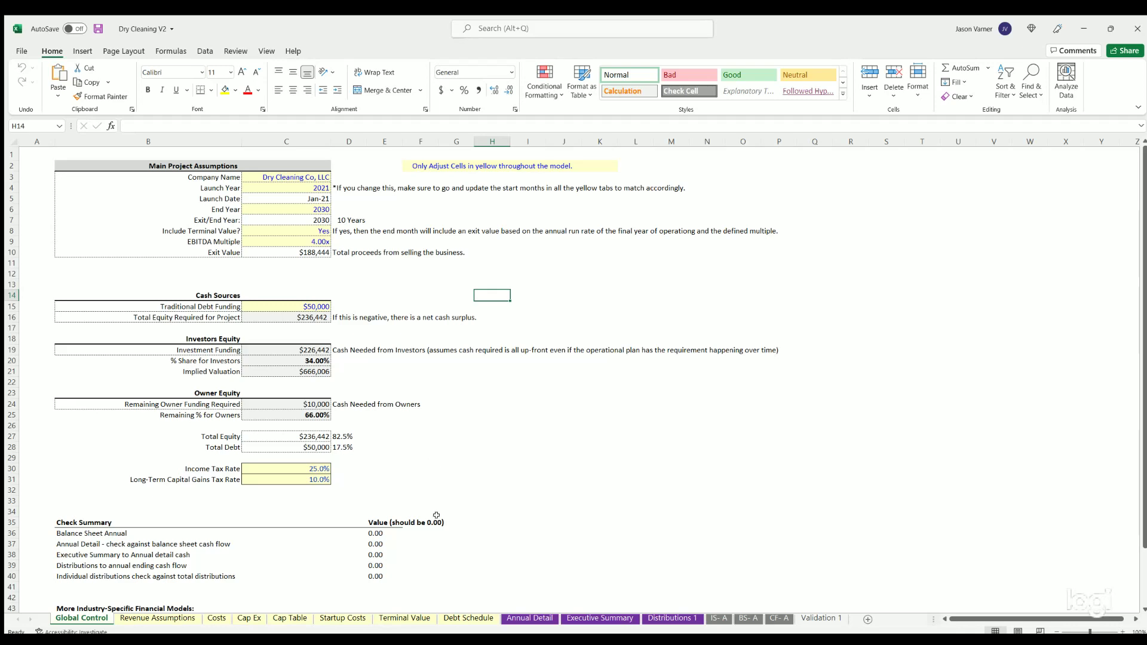
left_click(158, 618)
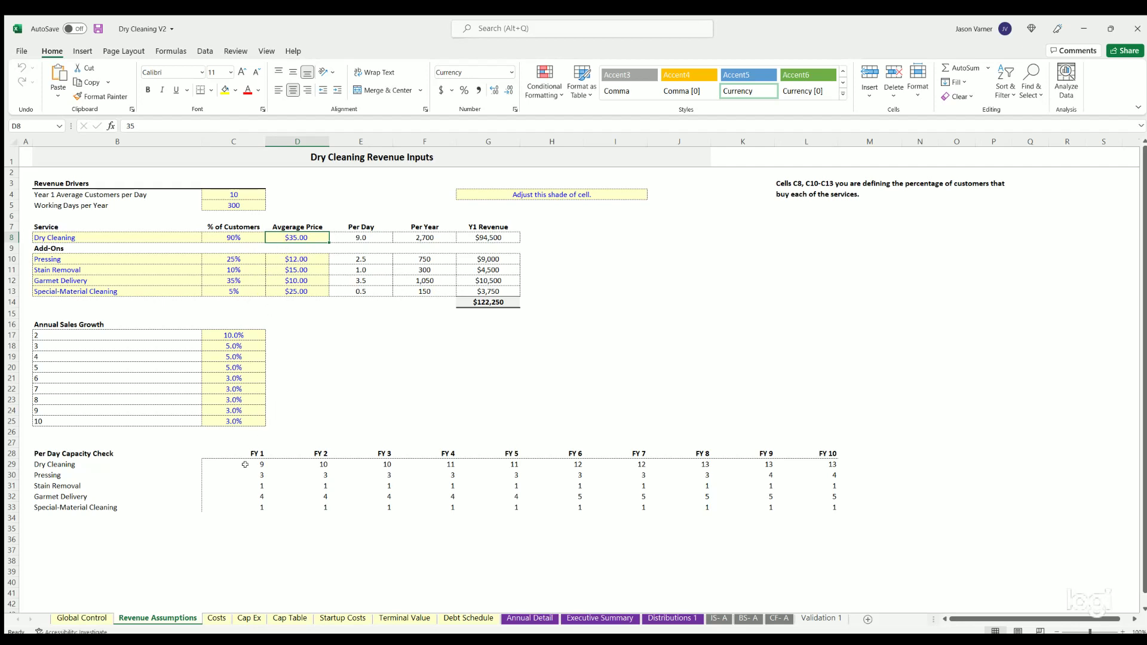
- Copy the Per Day Capacity Check figures, note the cell-shade tip, then show Global Control
left_click_drag(246, 461, 841, 506)
key("ctrl+c")
left_click(357, 395)
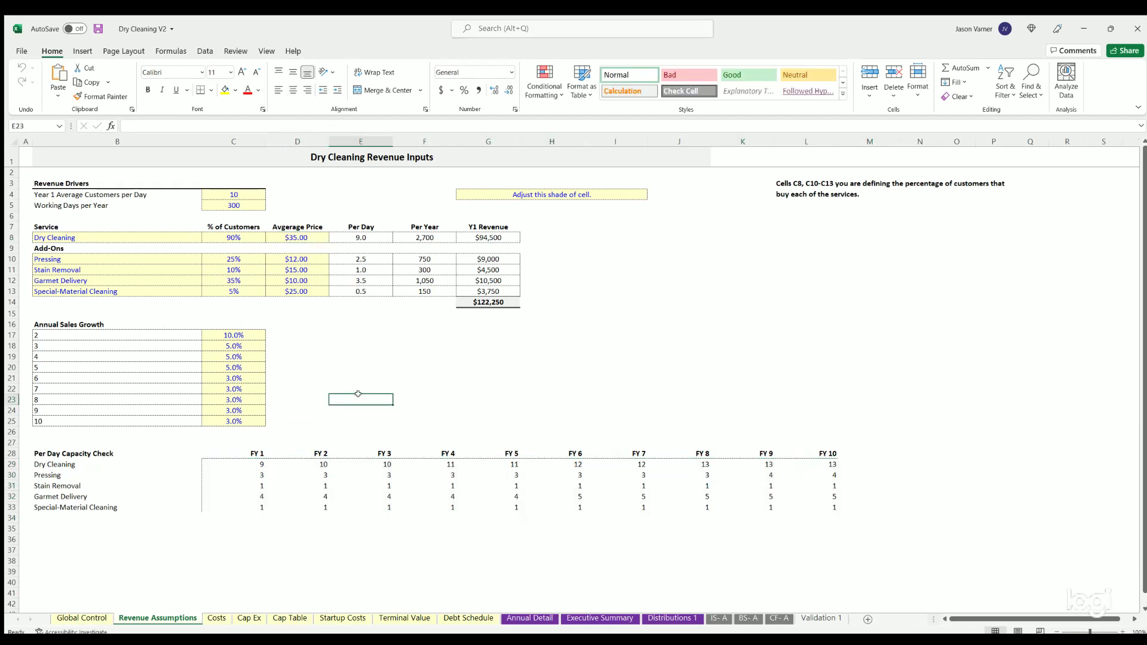
left_click(502, 190)
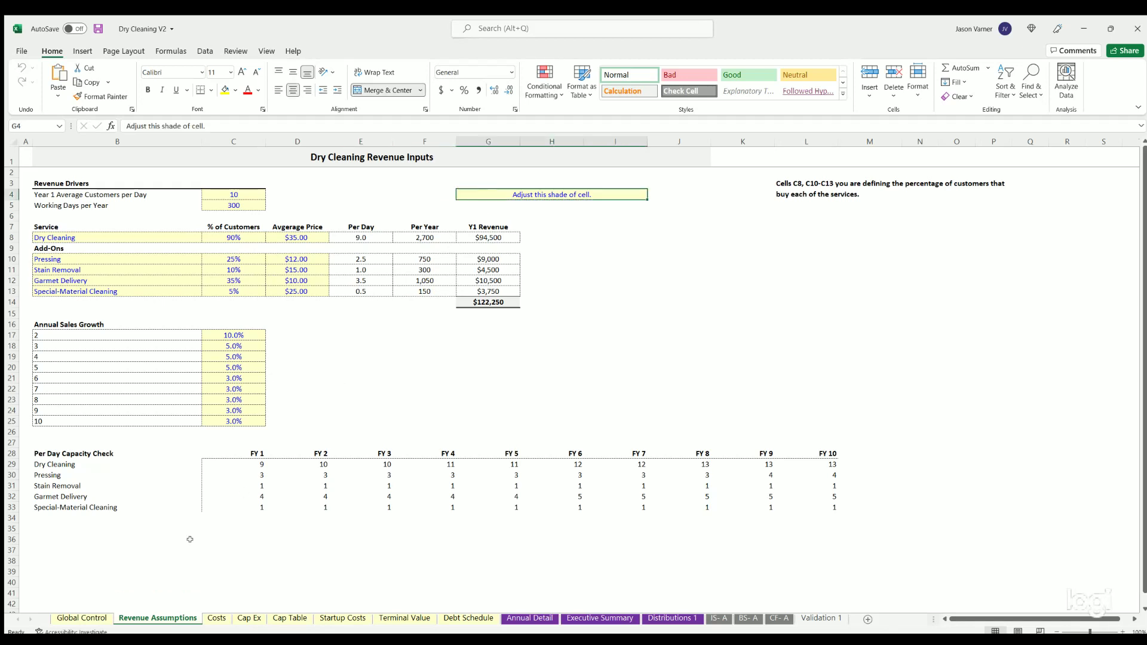
left_click(86, 618)
left_click(615, 488)
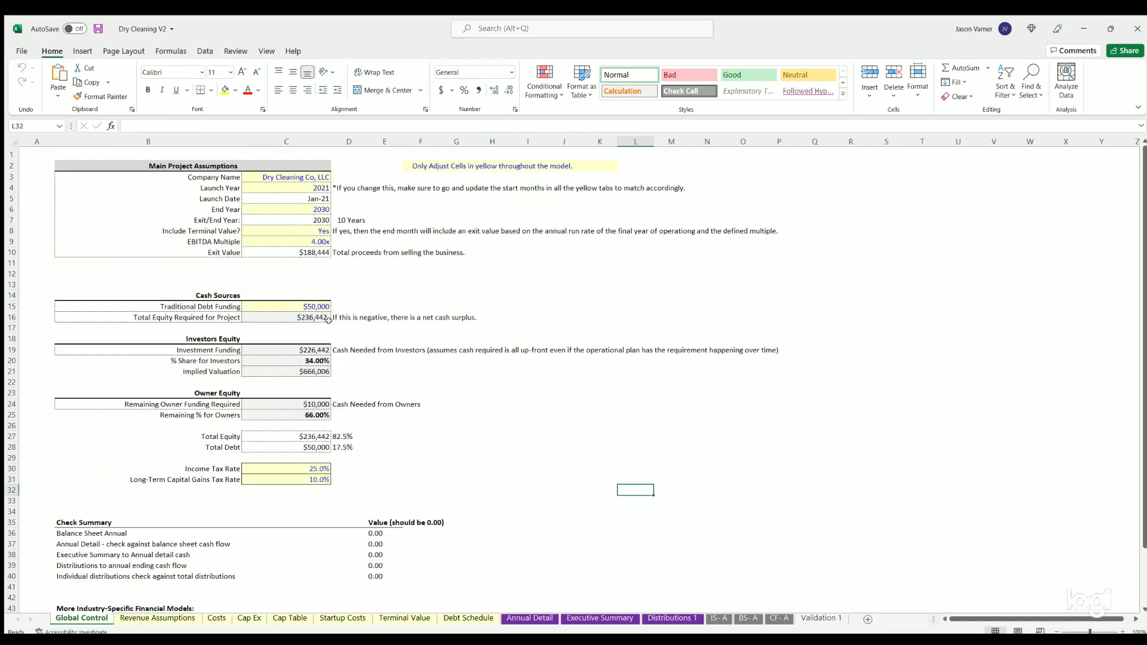
left_click(287, 181)
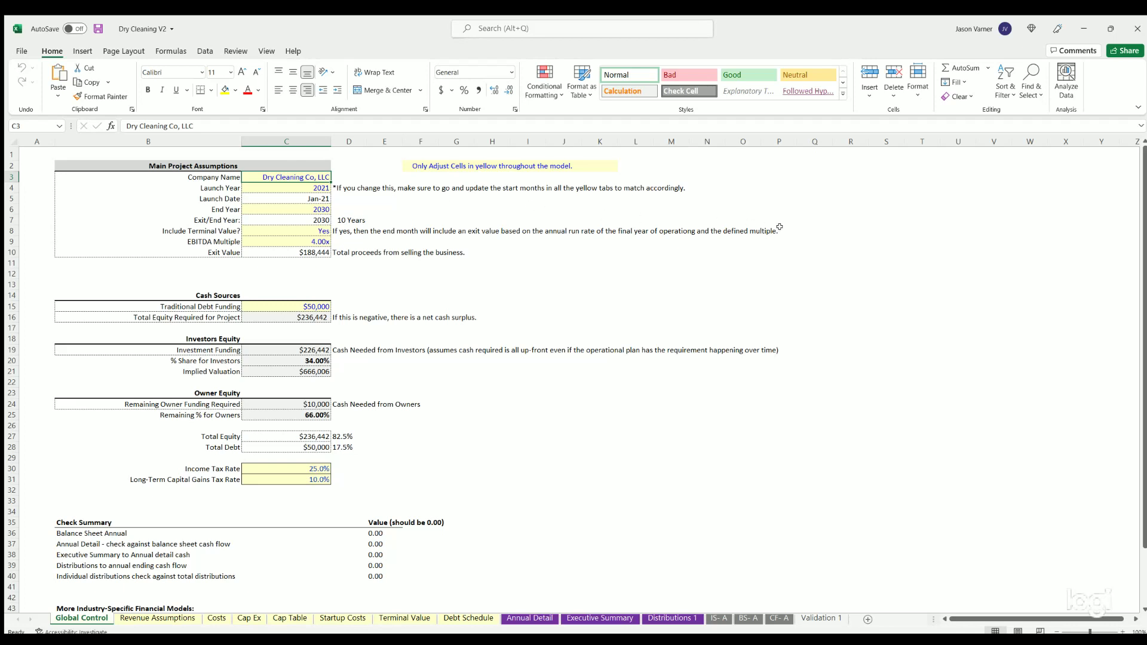
left_click(206, 175)
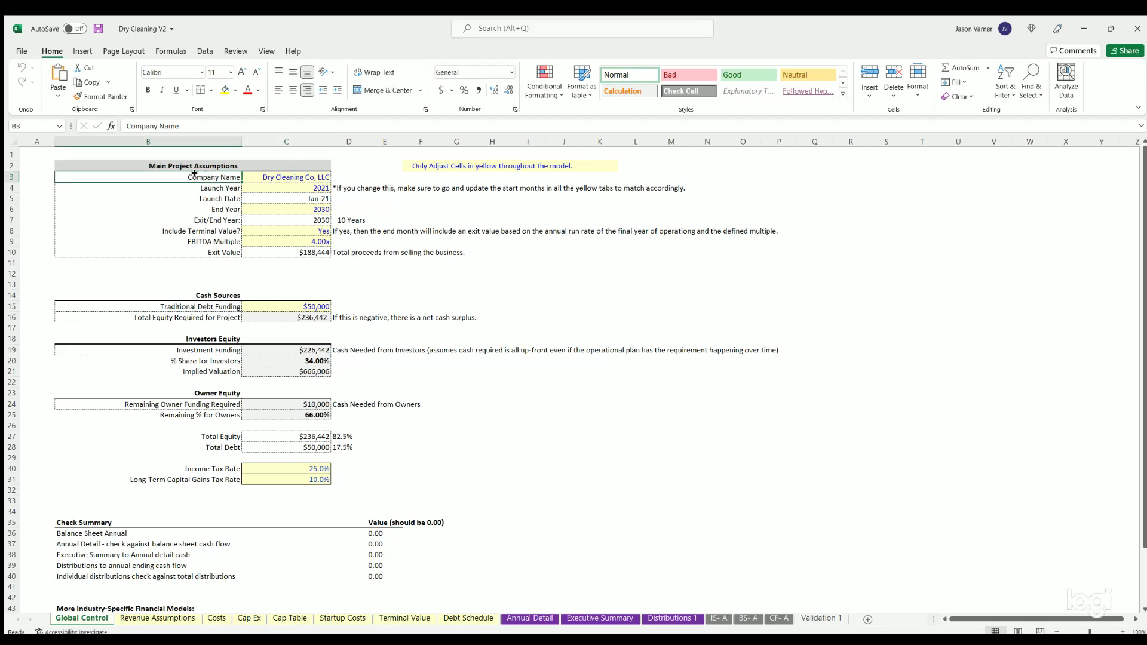
mouse_move(195, 175)
left_mouse_down()
mouse_move(327, 217)
mouse_move(323, 254)
left_mouse_up()
left_click(879, 272)
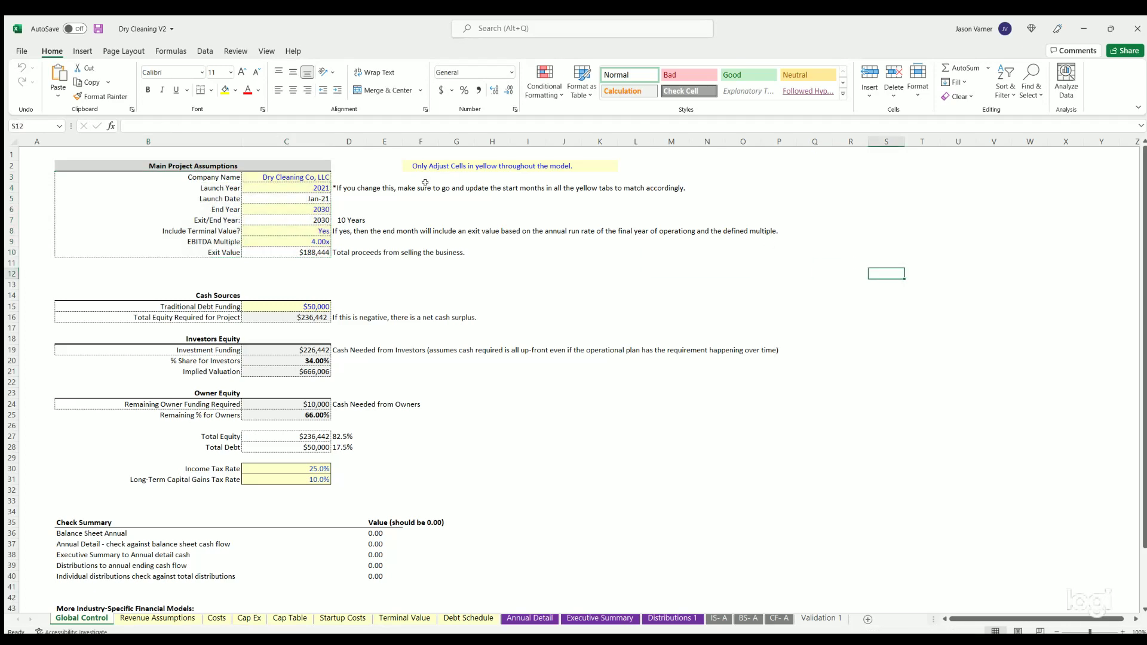
left_click_drag(205, 175, 298, 176)
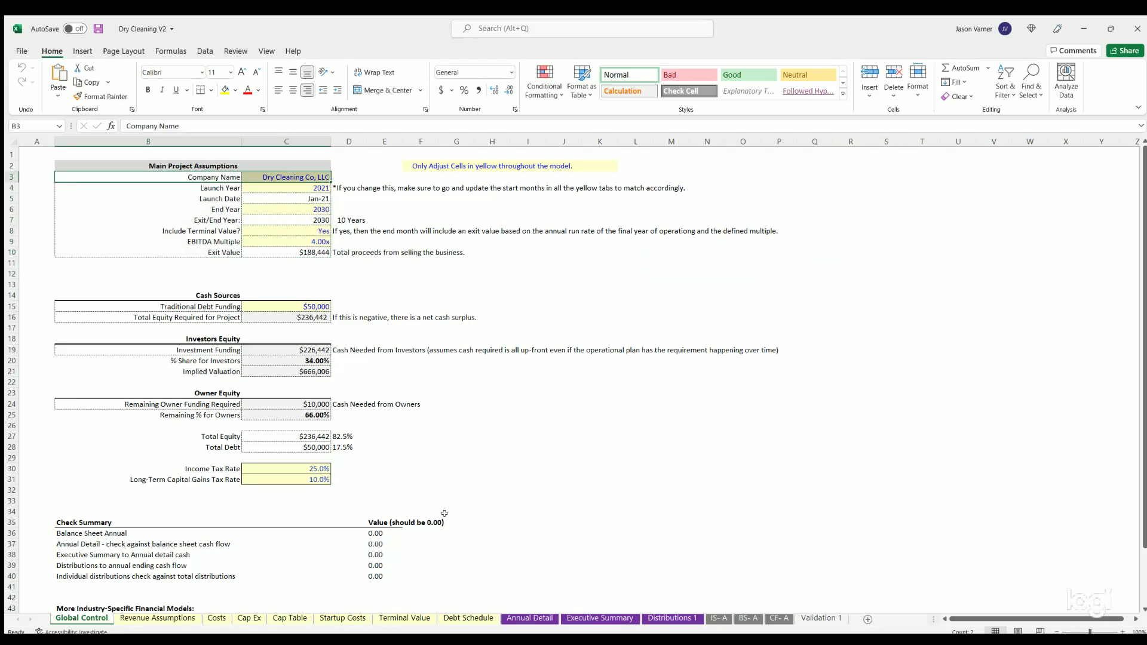
left_click(719, 618)
left_click(25, 153)
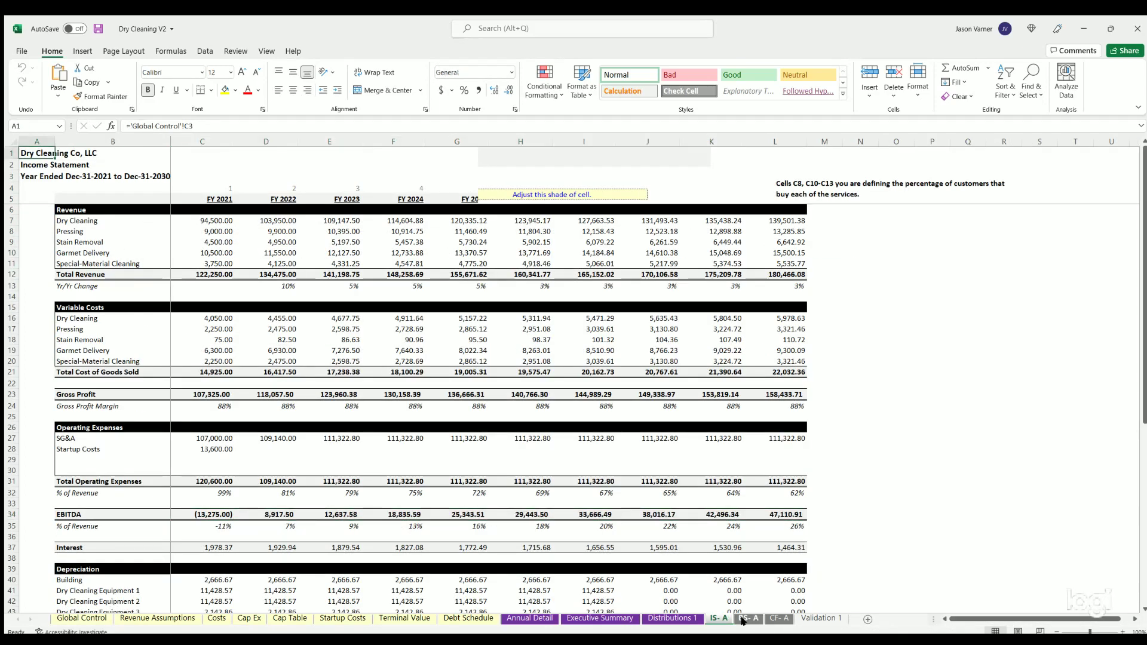
left_click(741, 619)
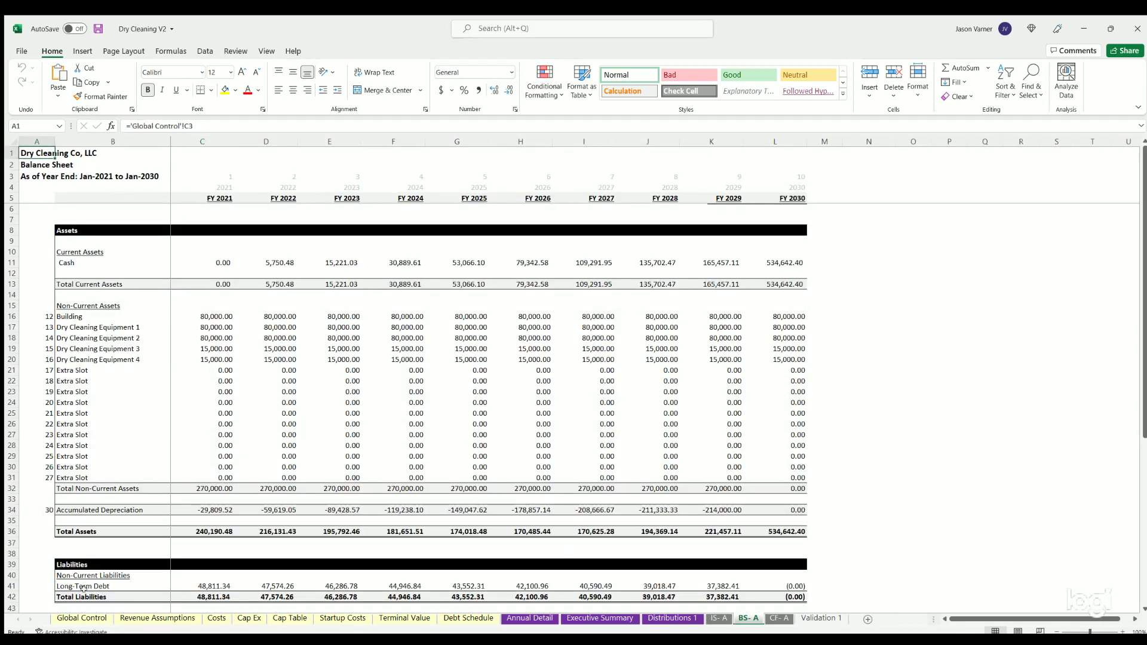
left_click(82, 618)
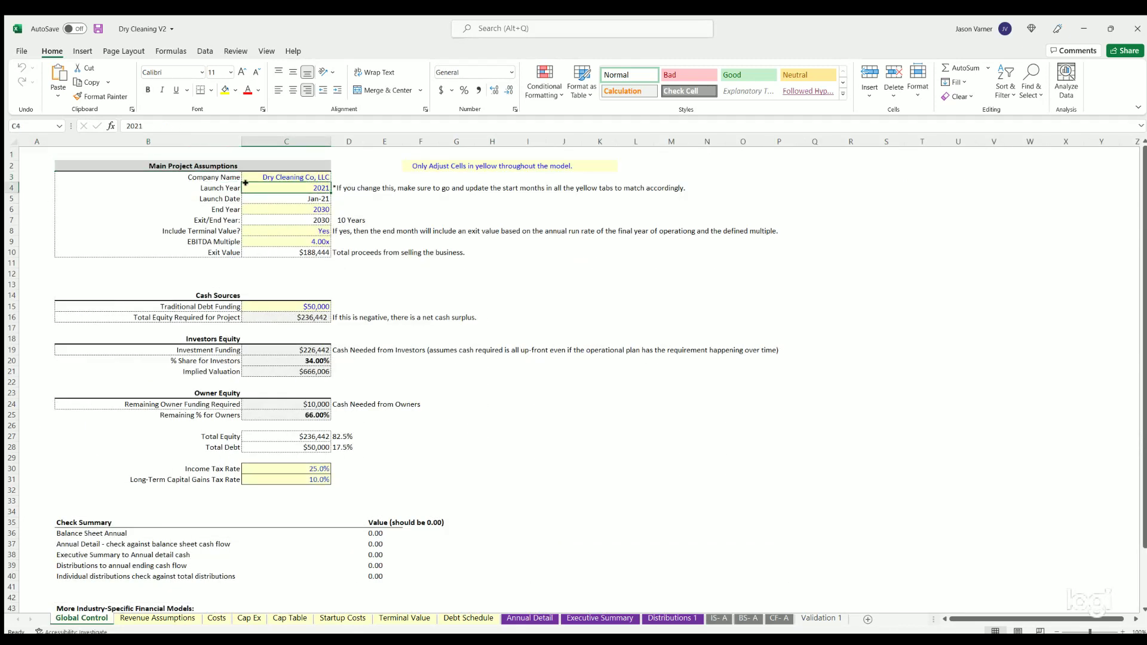
left_click_drag(209, 185, 307, 182)
left_click(307, 182)
left_click(307, 204)
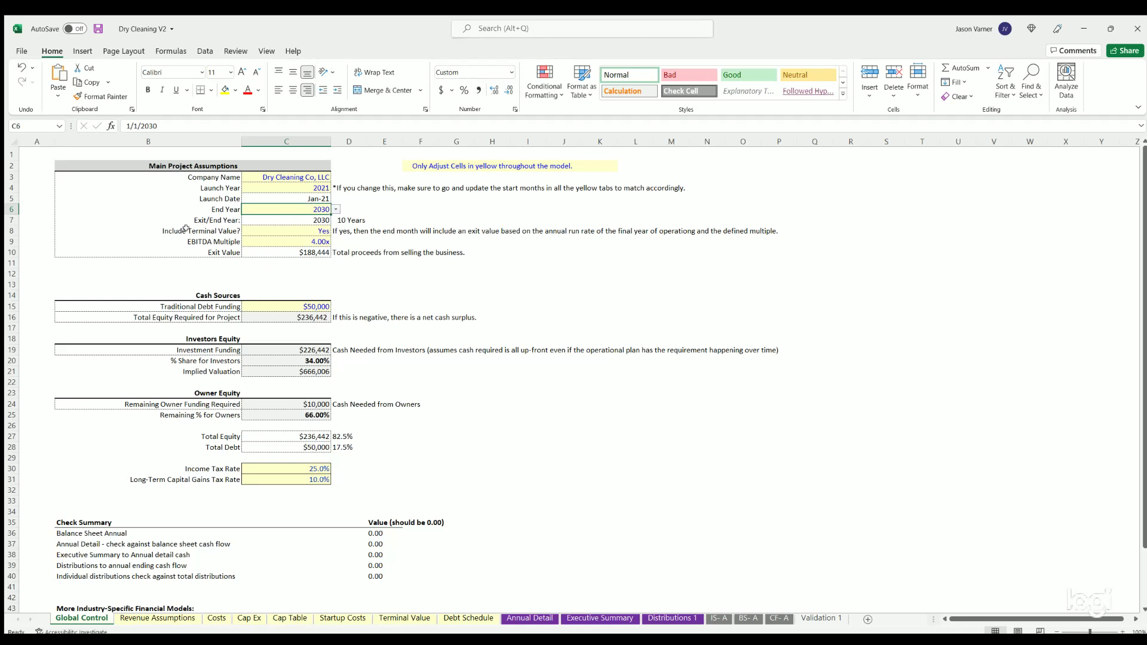
left_click_drag(186, 229, 309, 225)
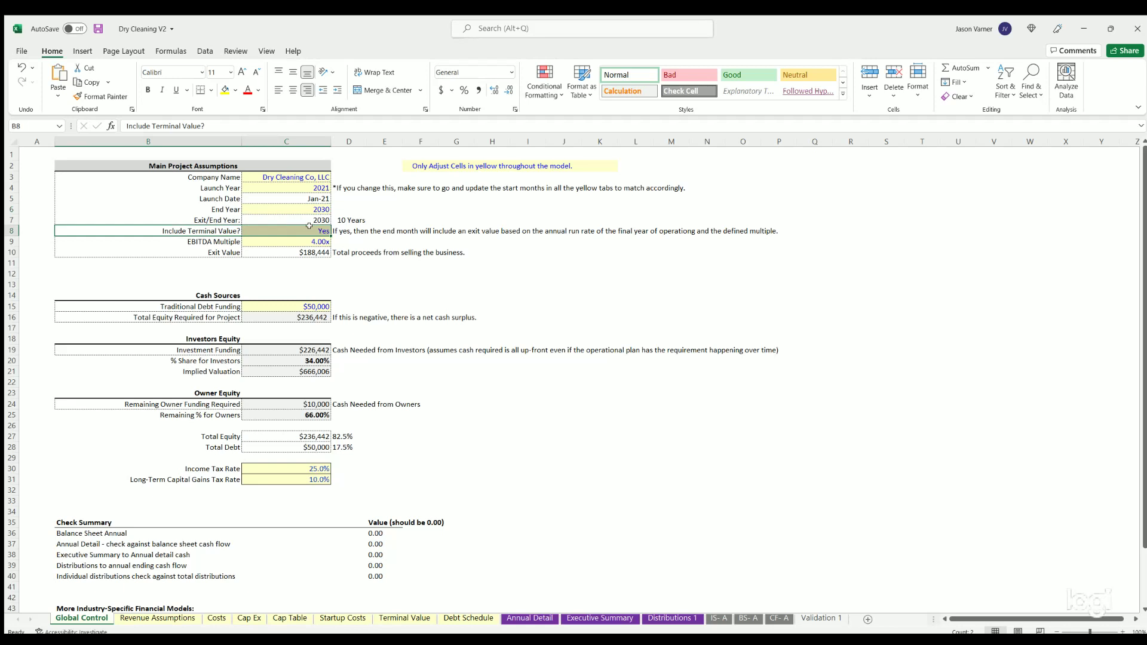
left_click(228, 228)
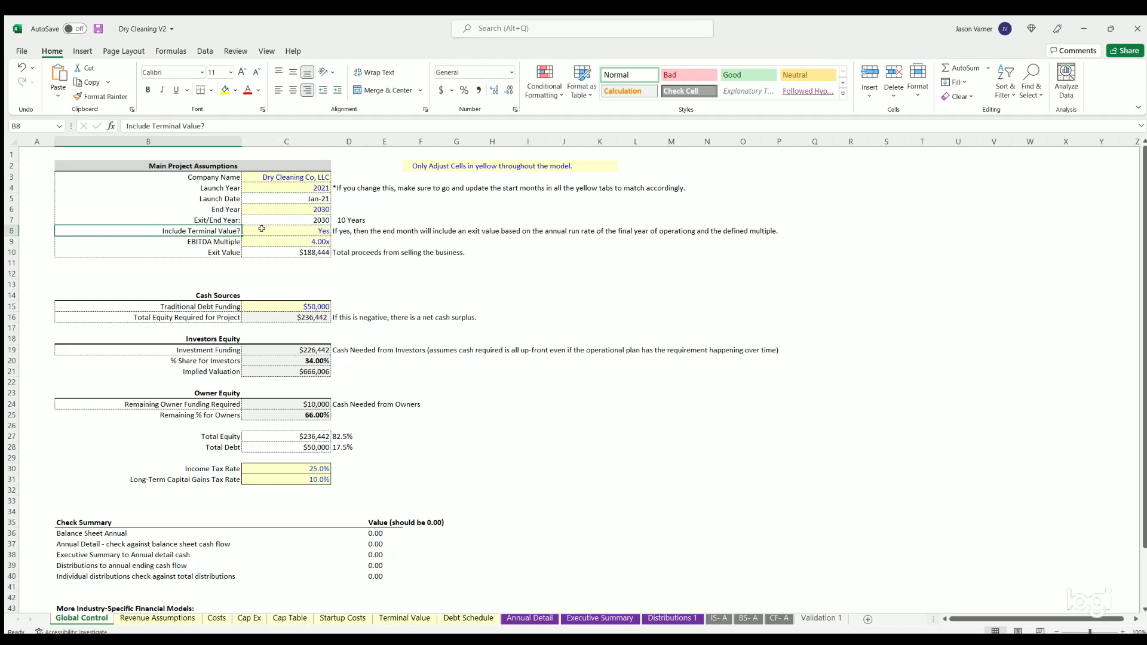
left_click(309, 226)
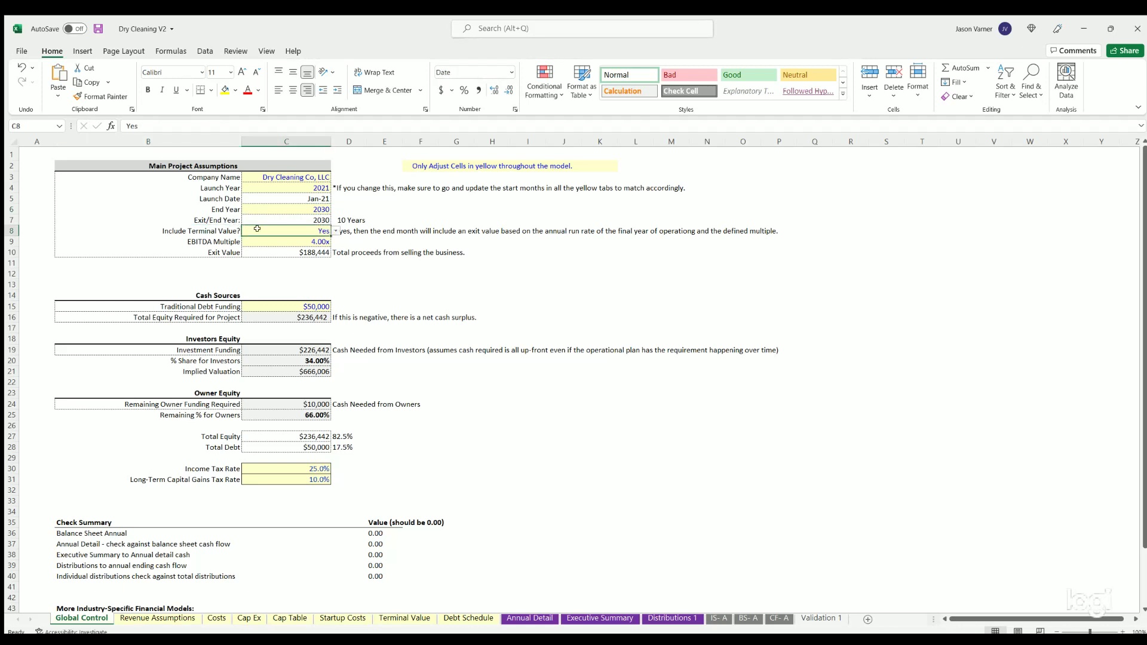
left_click_drag(303, 240, 220, 239)
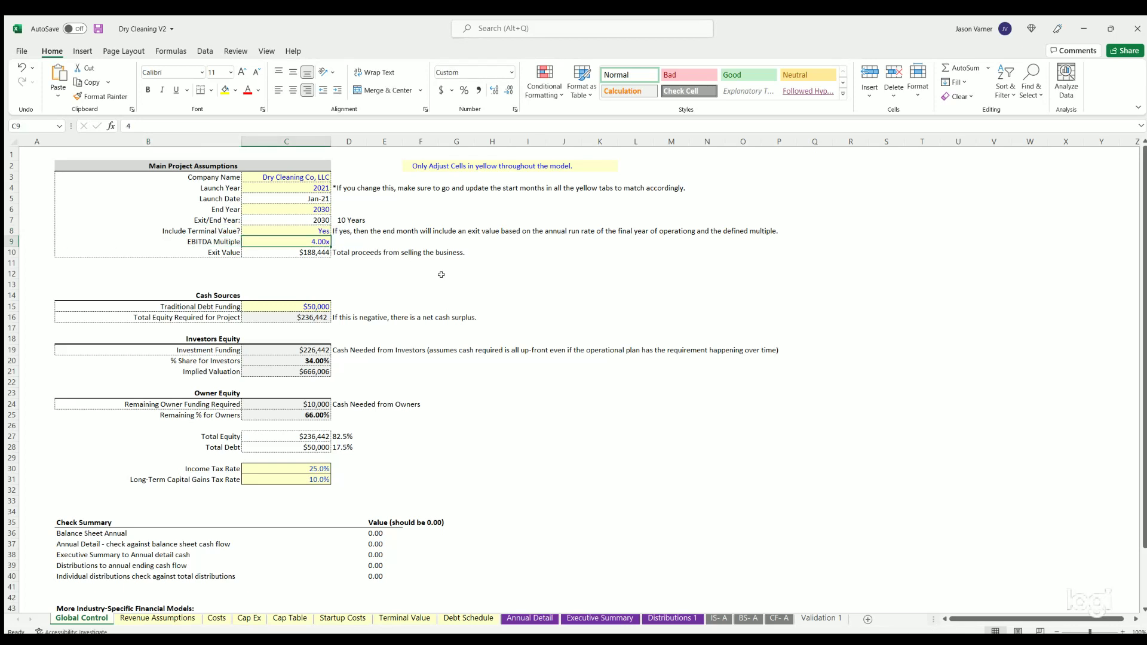
left_click(225, 240)
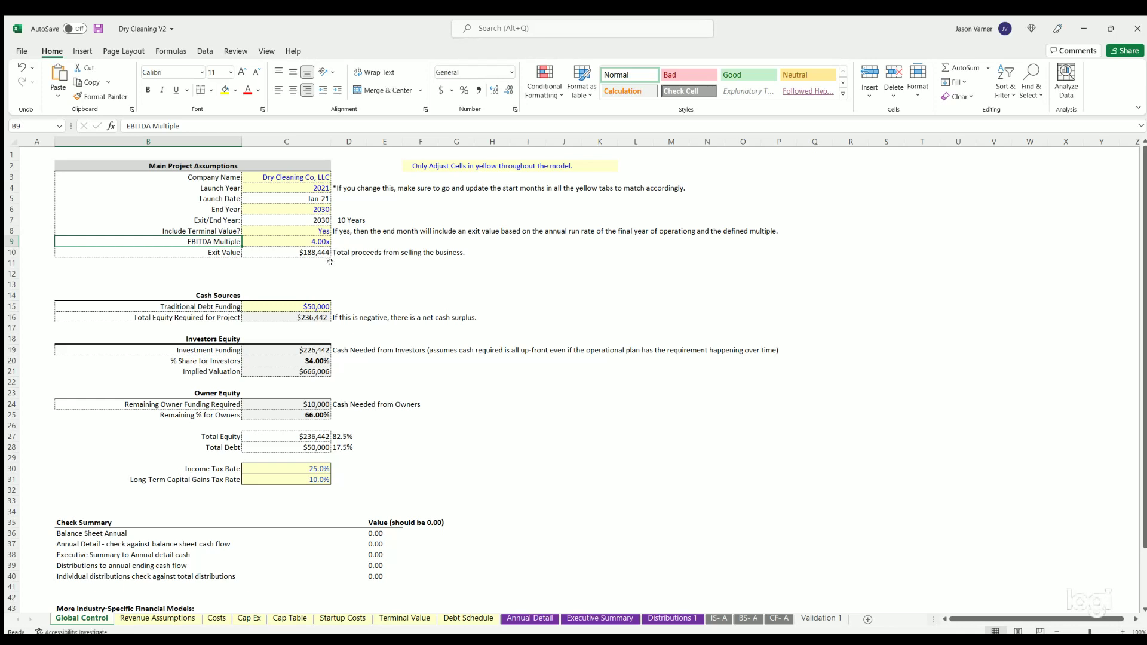
left_click(307, 206)
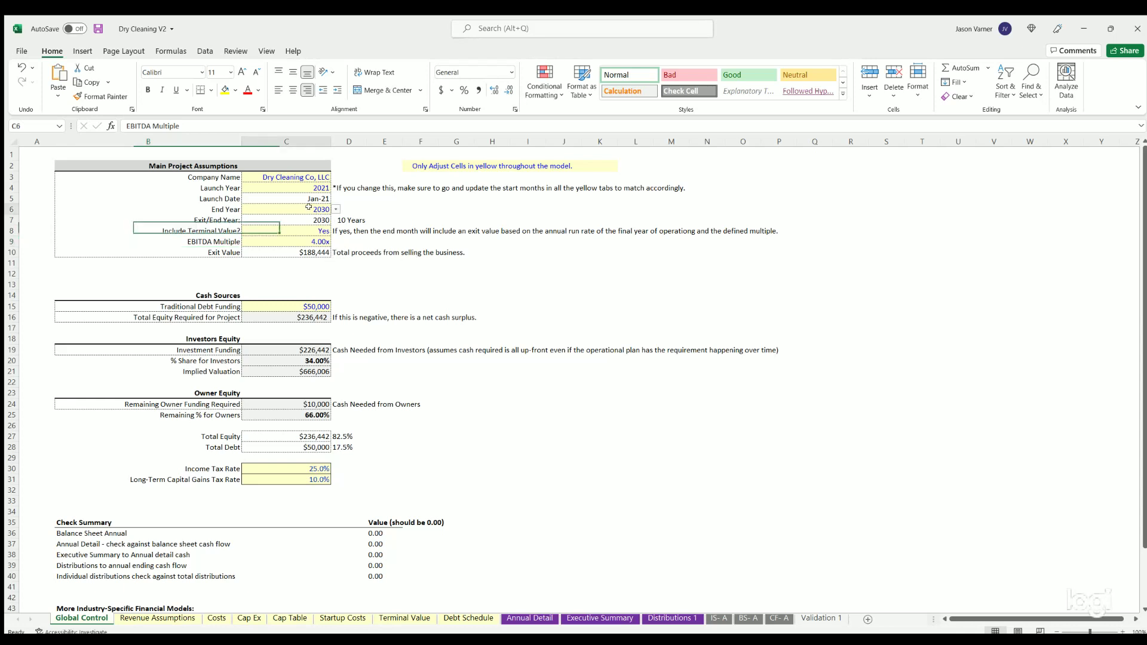
left_click(295, 250)
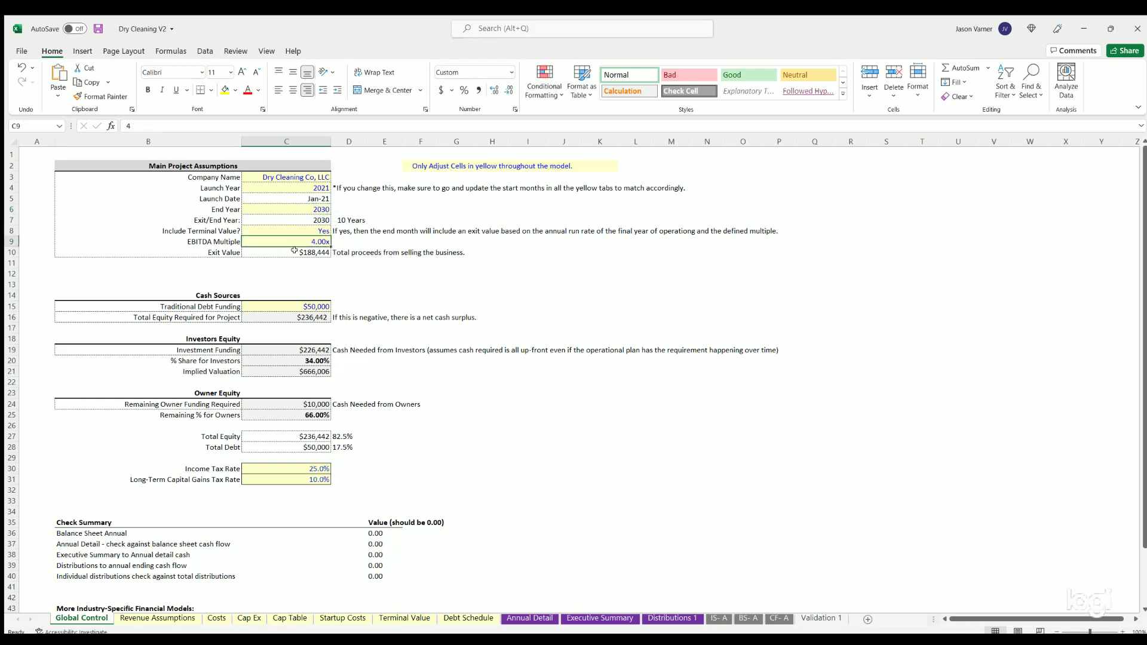
left_click(441, 253)
left_click(621, 262)
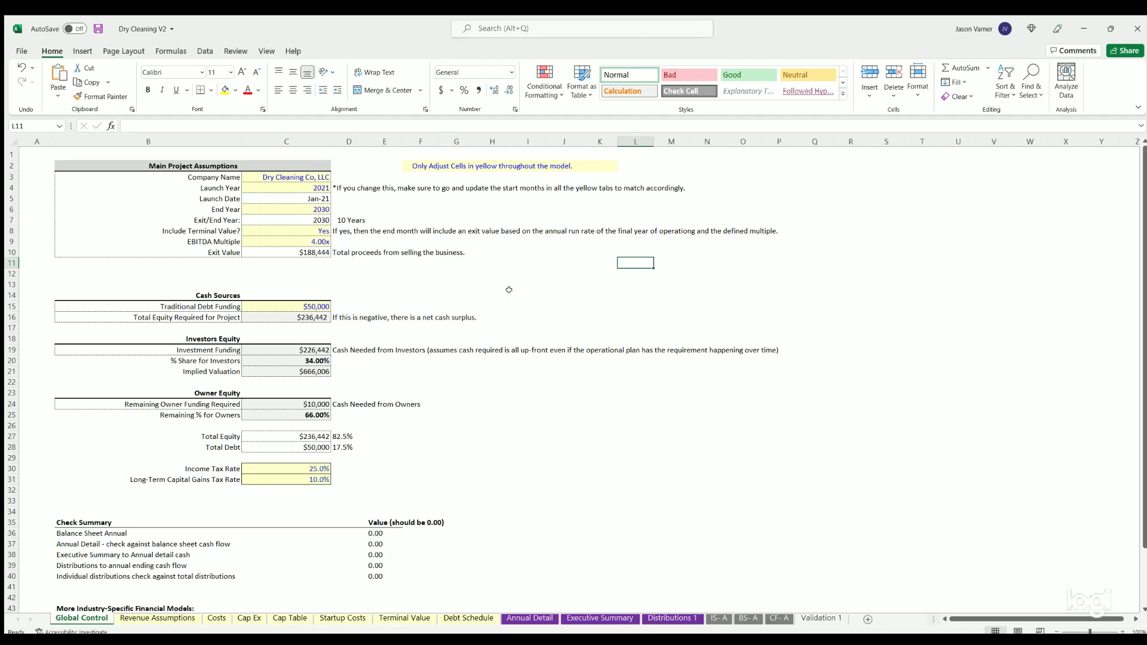
- Review the Company Name, Launch Year 2021, 4.00x EBITDA multiple and $50,000 traditional debt funding
left_click(302, 178)
left_click(302, 187)
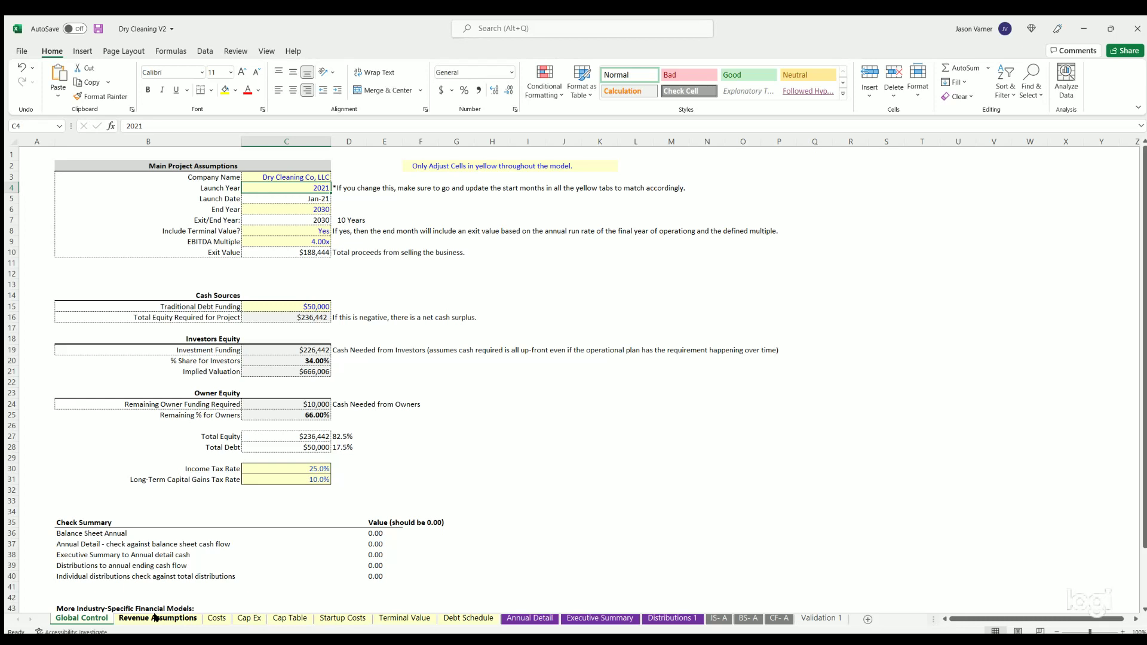
left_click(309, 240)
left_click_drag(201, 292, 281, 317)
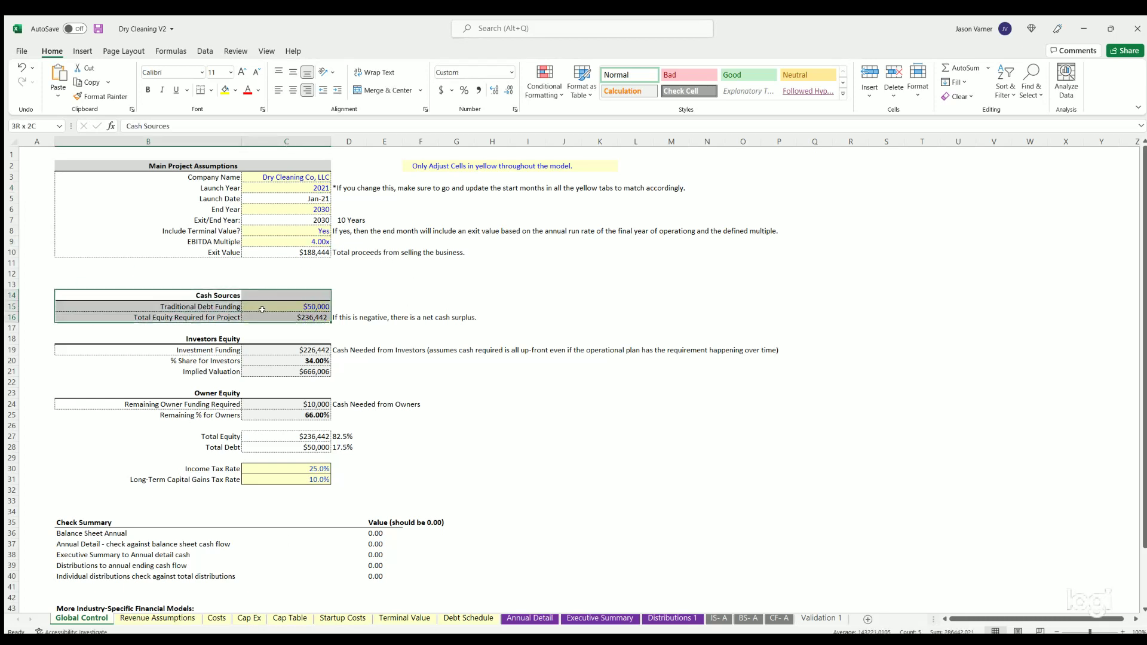
left_click(209, 302)
left_click(314, 305)
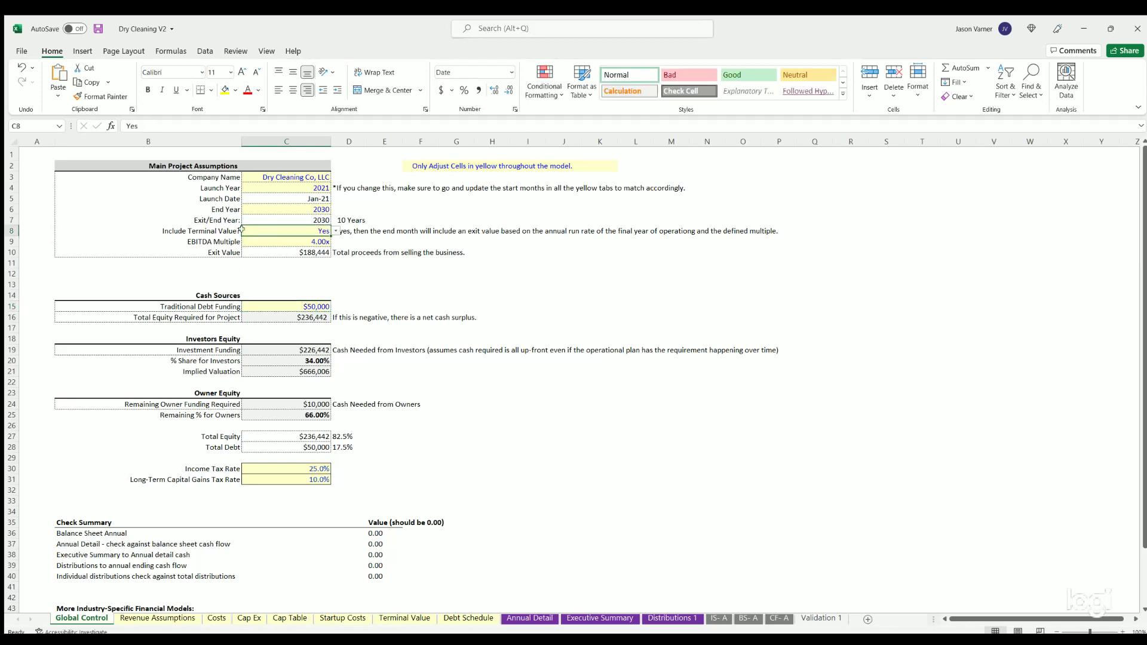
- Check the Include Terminal Value setting, the End Year and the Traditional Debt Funding amount again
left_click_drag(209, 230, 274, 228)
left_click(274, 229)
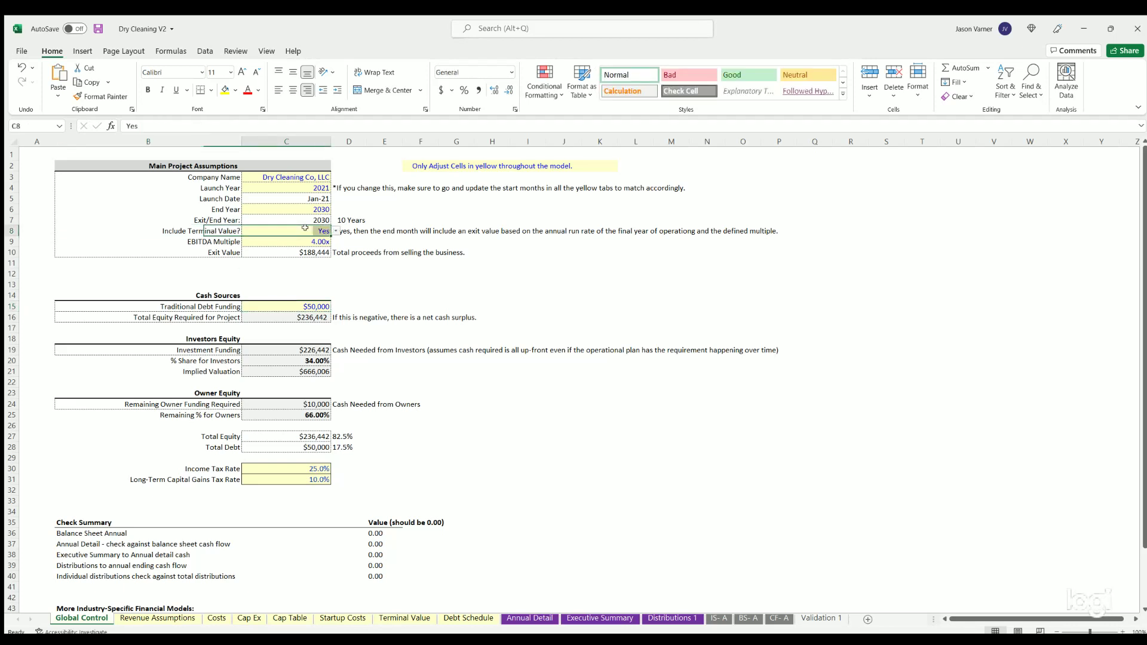
left_click(297, 303)
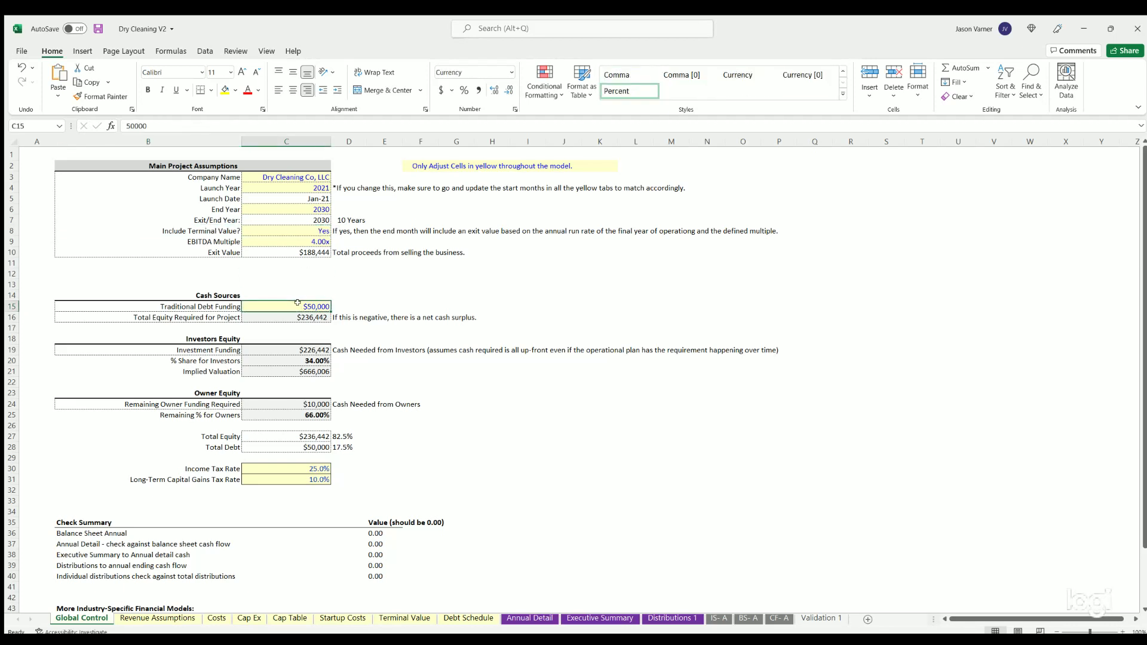
left_click(299, 204)
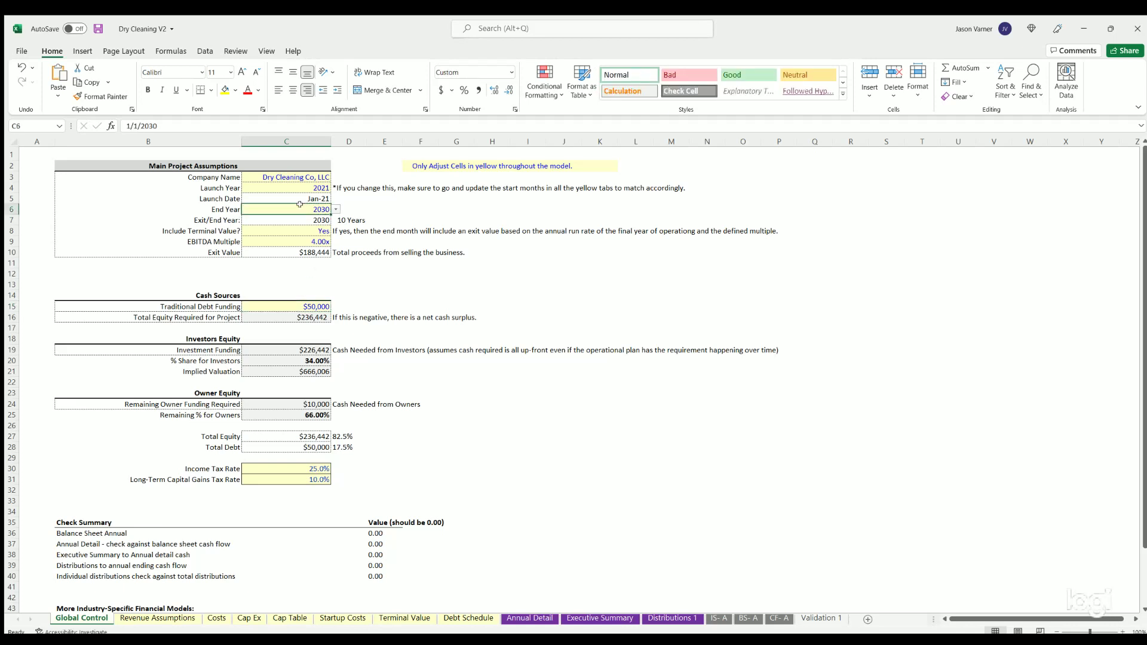
left_click(307, 307)
left_click(209, 306)
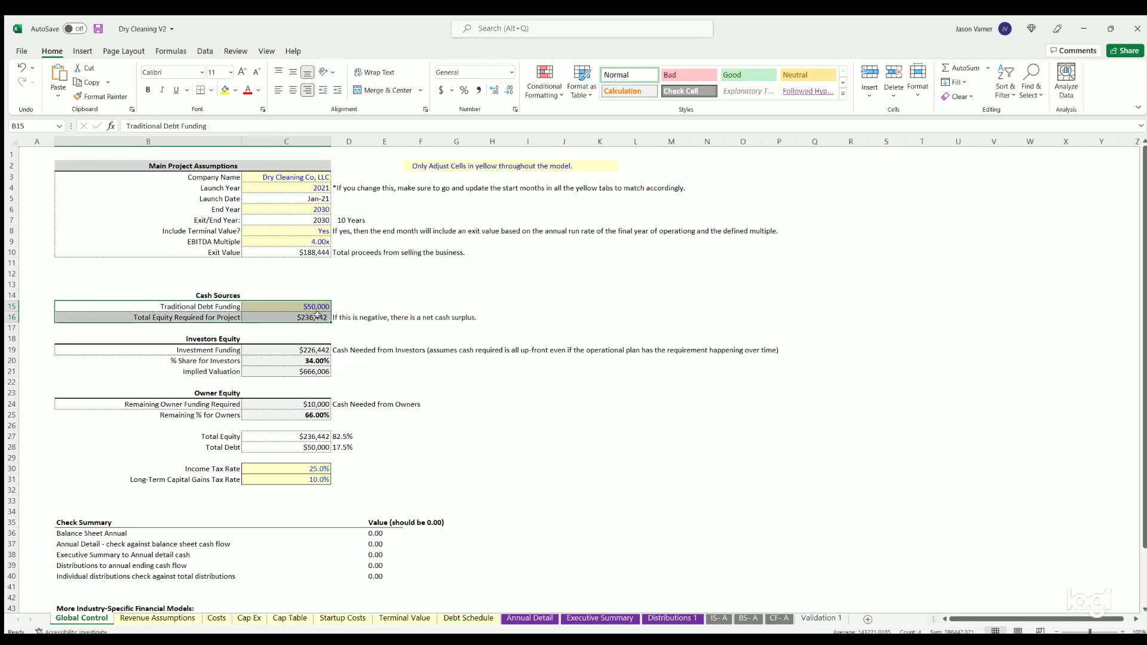
- Inspect the Total Equity Required formula, then bring up the Cap Table sheet
mouse_move(287, 317)
left_mouse_down()
mouse_move(183, 313)
mouse_move(297, 315)
left_mouse_up()
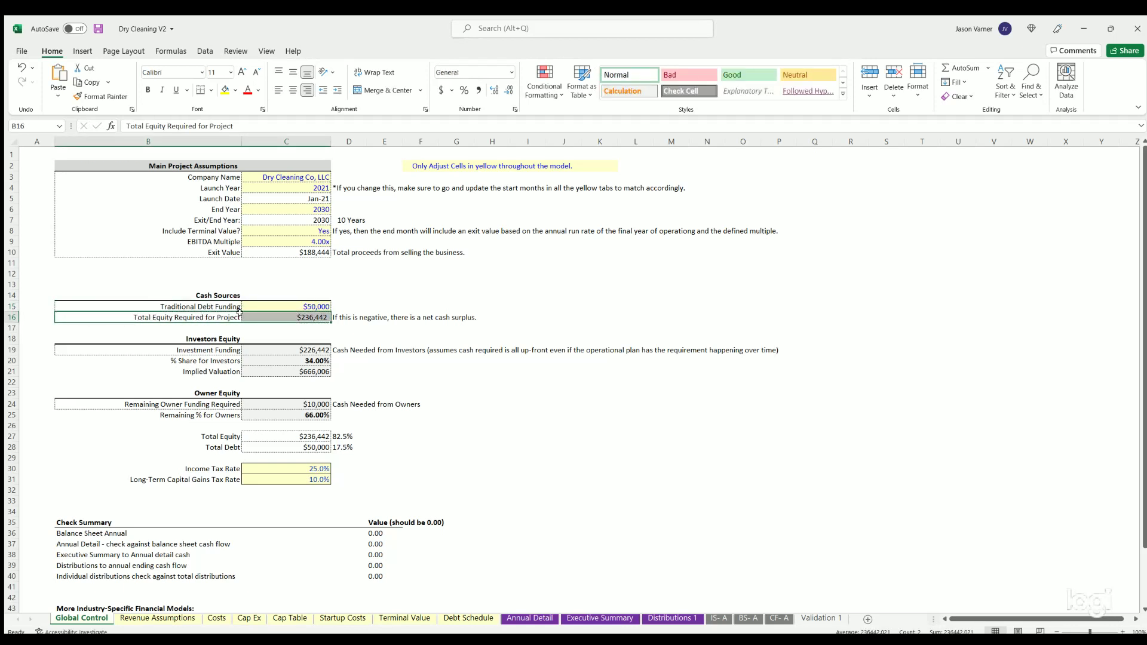
left_click(286, 317)
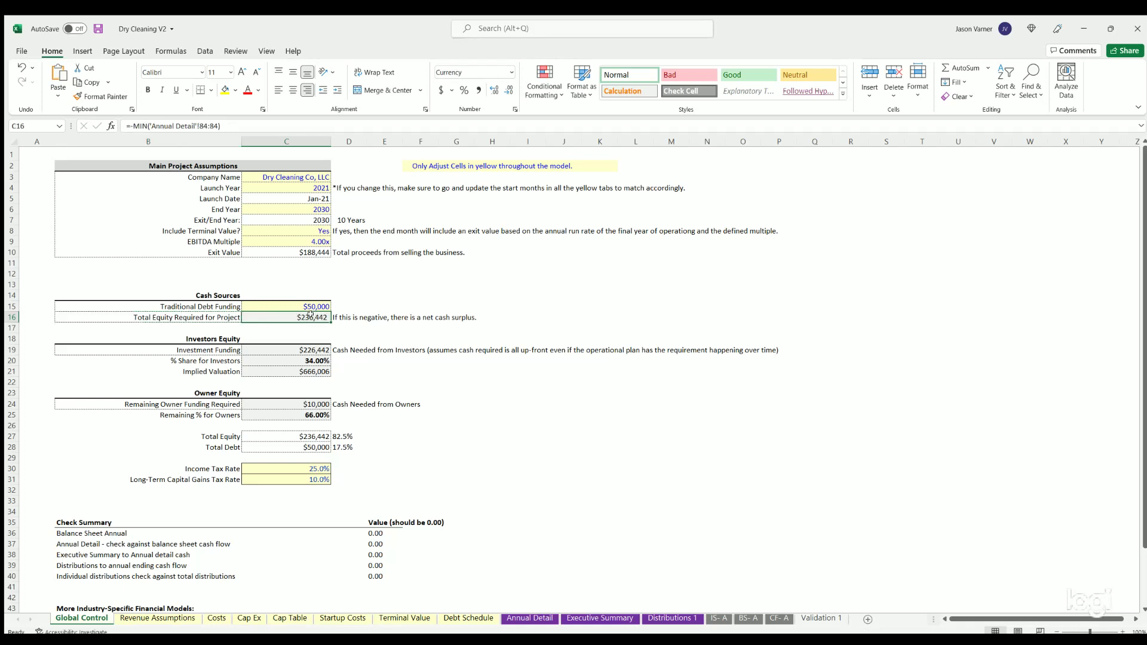
left_click(290, 617)
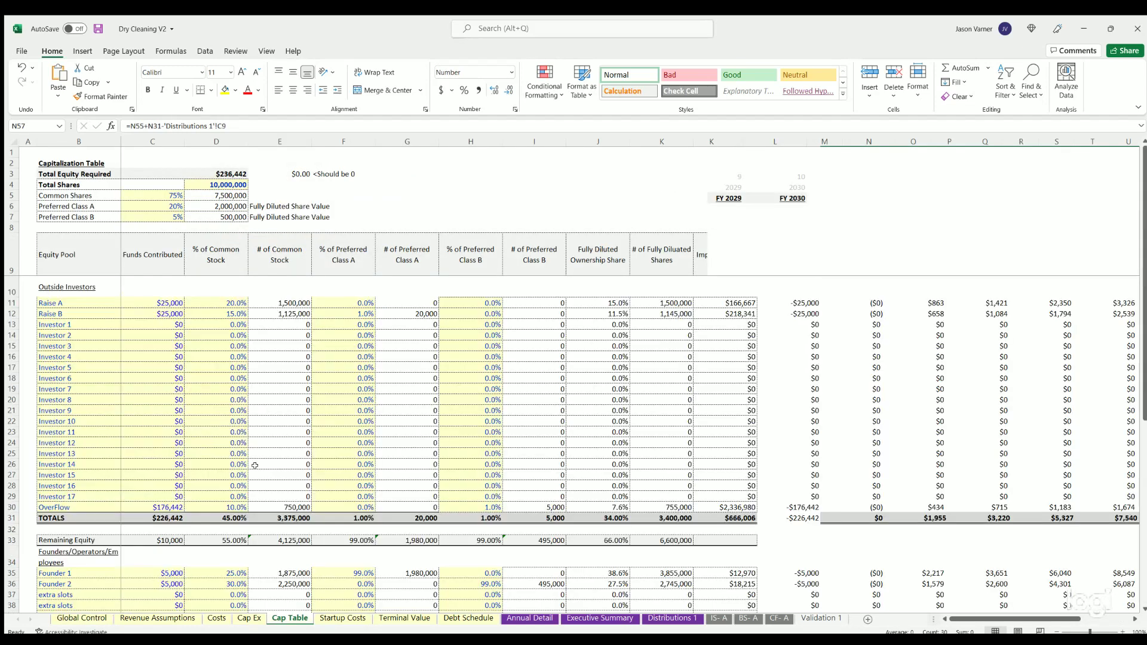
- Check the total equity link, share count, 75% common split and Raise A's contribution and stock percentages
left_click(224, 173)
left_click(238, 184)
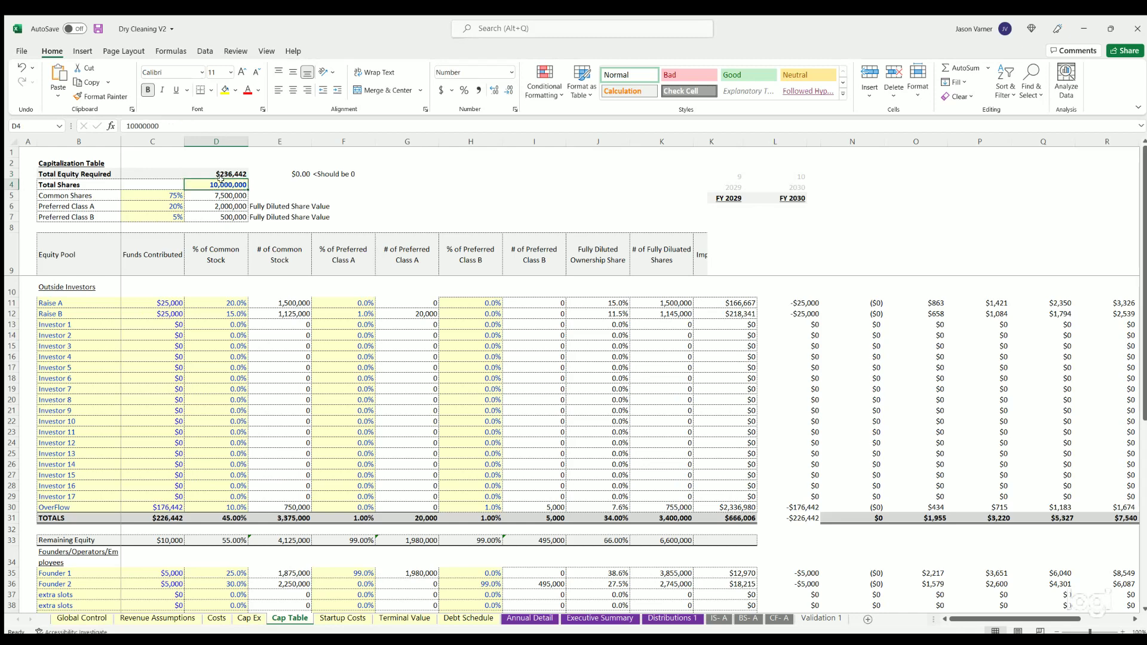
left_click(160, 300)
left_click(217, 301)
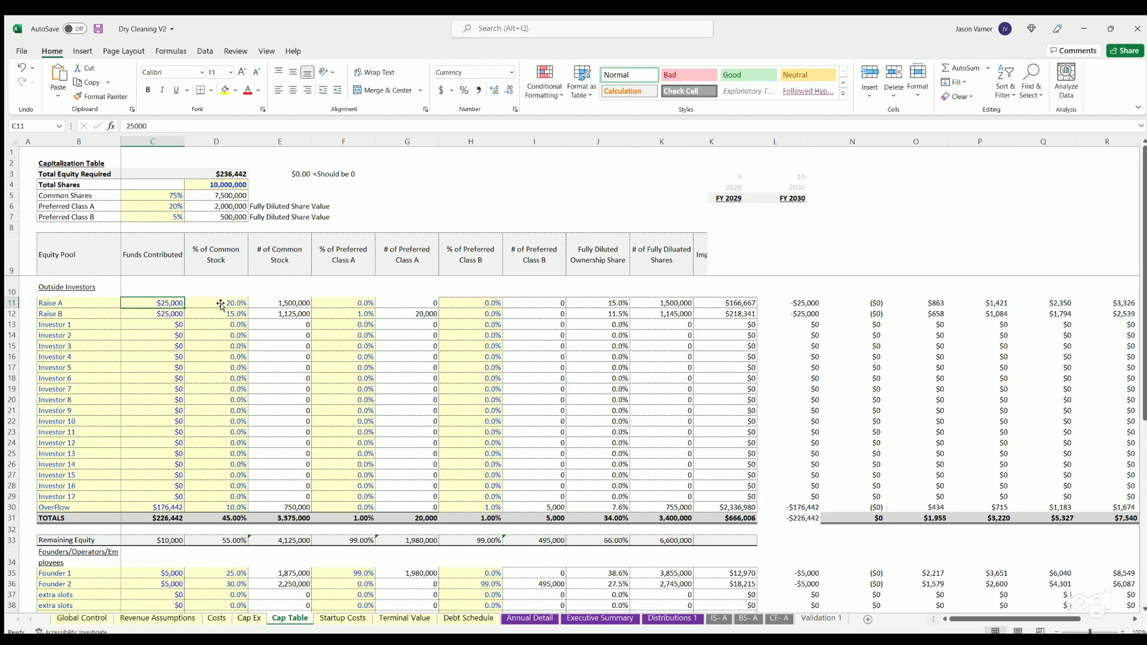
left_click(350, 299)
left_click(468, 298)
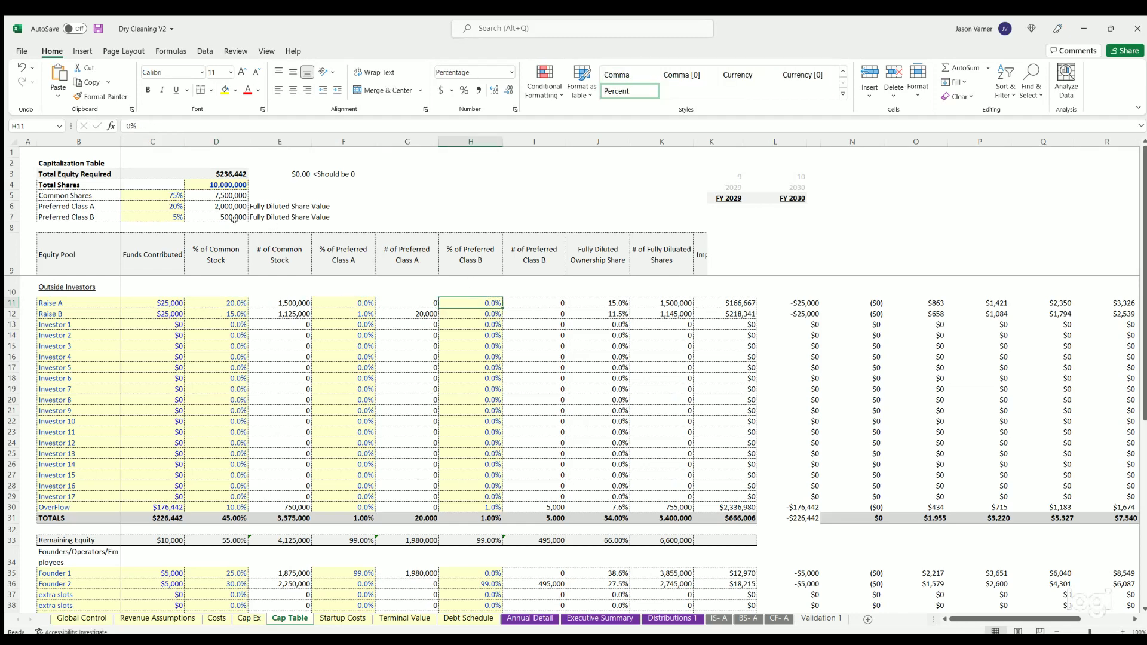
left_click(155, 196)
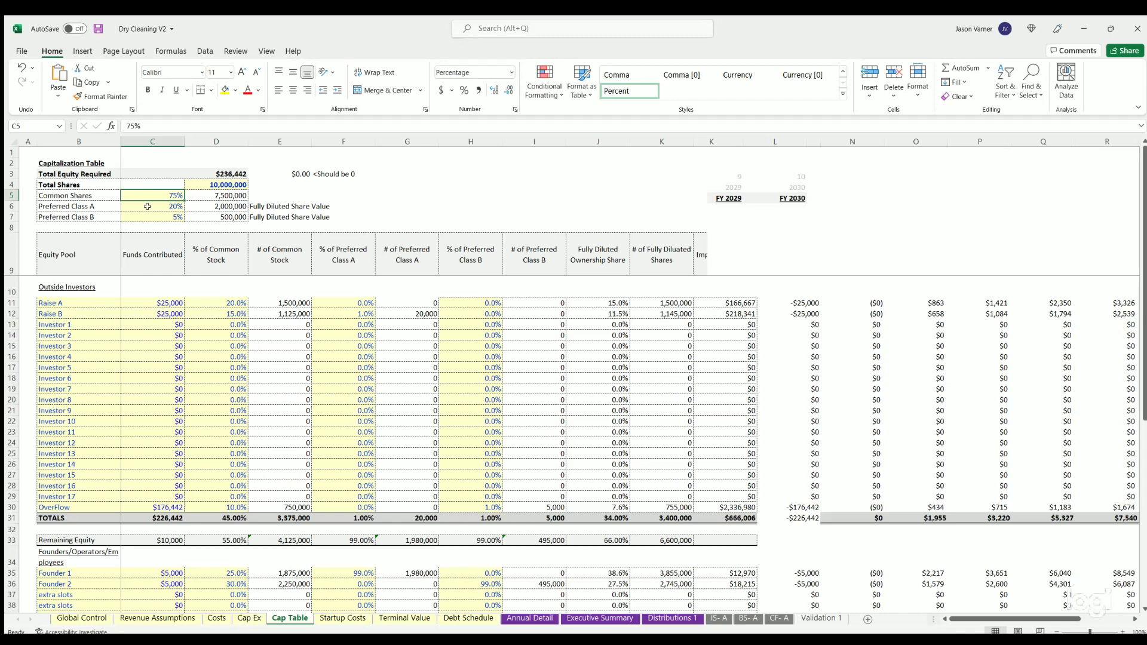
- Total the outside investors' contributions and review their fully diluted ownership shares
left_click(153, 299)
key("Down")
left_click_drag(151, 296, 141, 506)
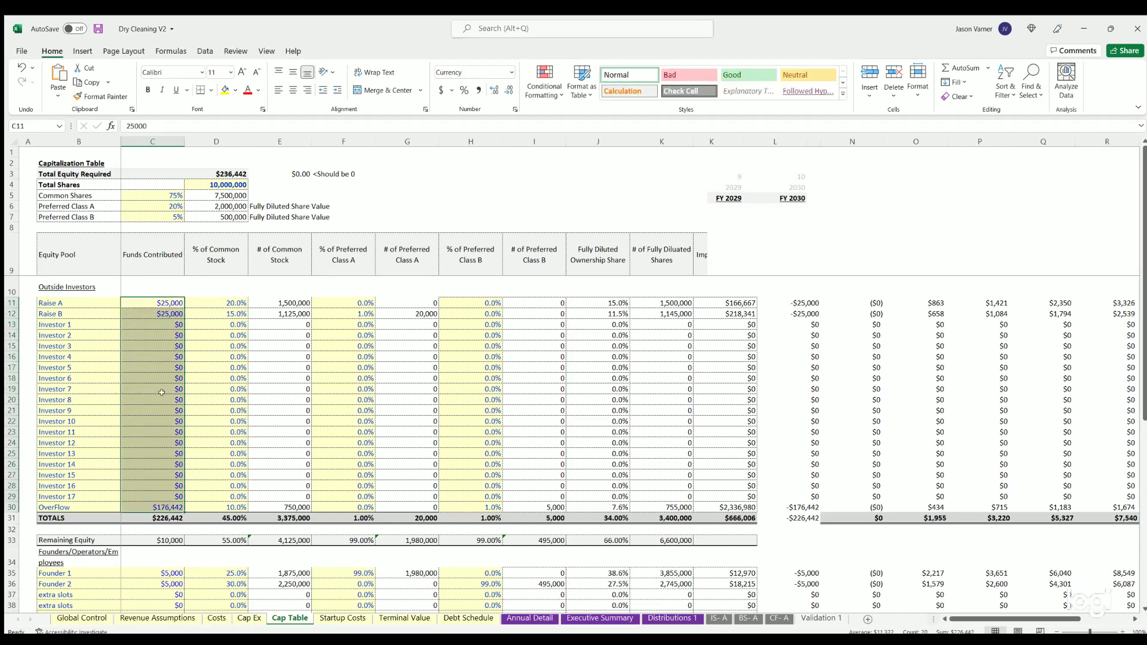
left_click(223, 334)
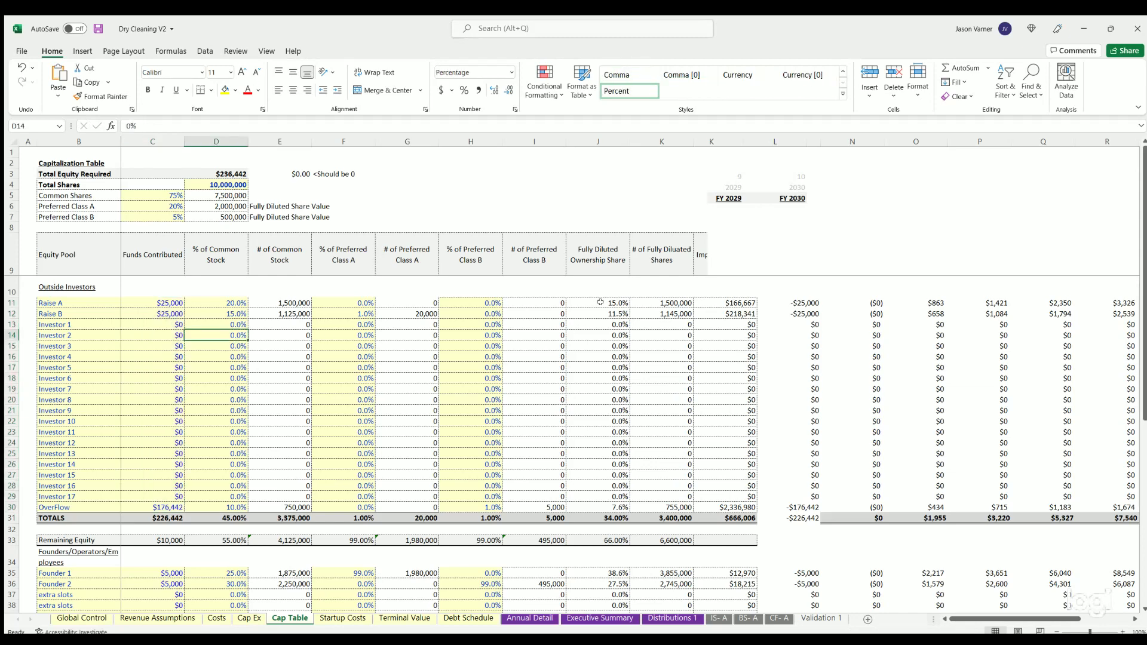
left_click_drag(603, 298, 600, 507)
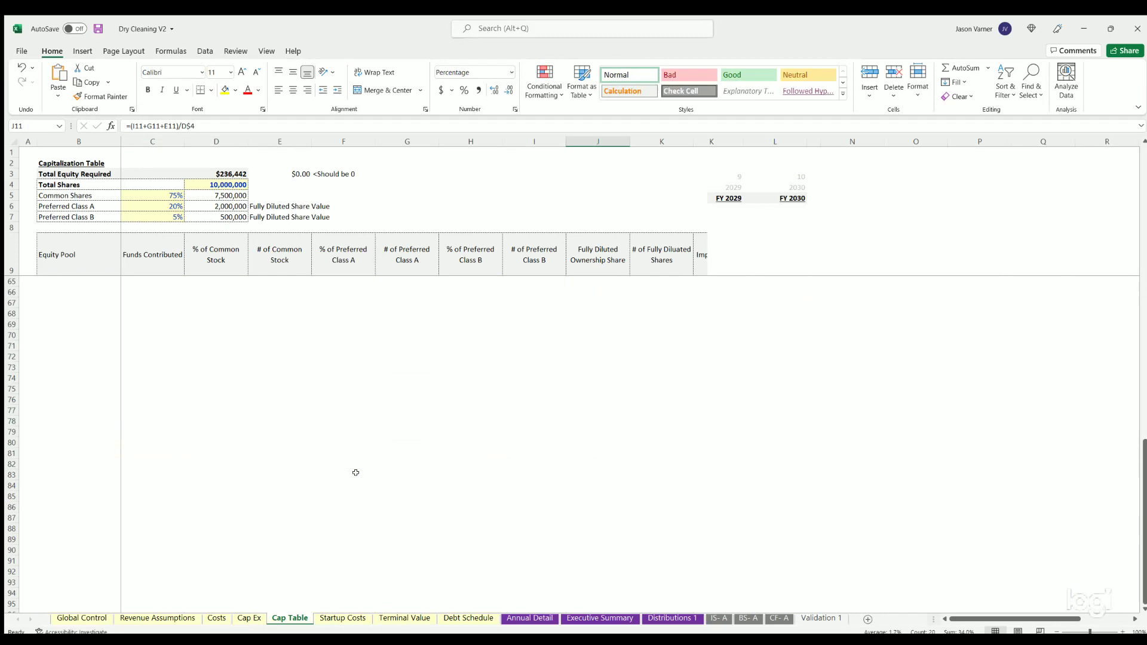
left_click(249, 618)
left_click(289, 617)
- Inspect the implied valuation, then total the founders' contributions and review their ownership and distributions
left_click(694, 313)
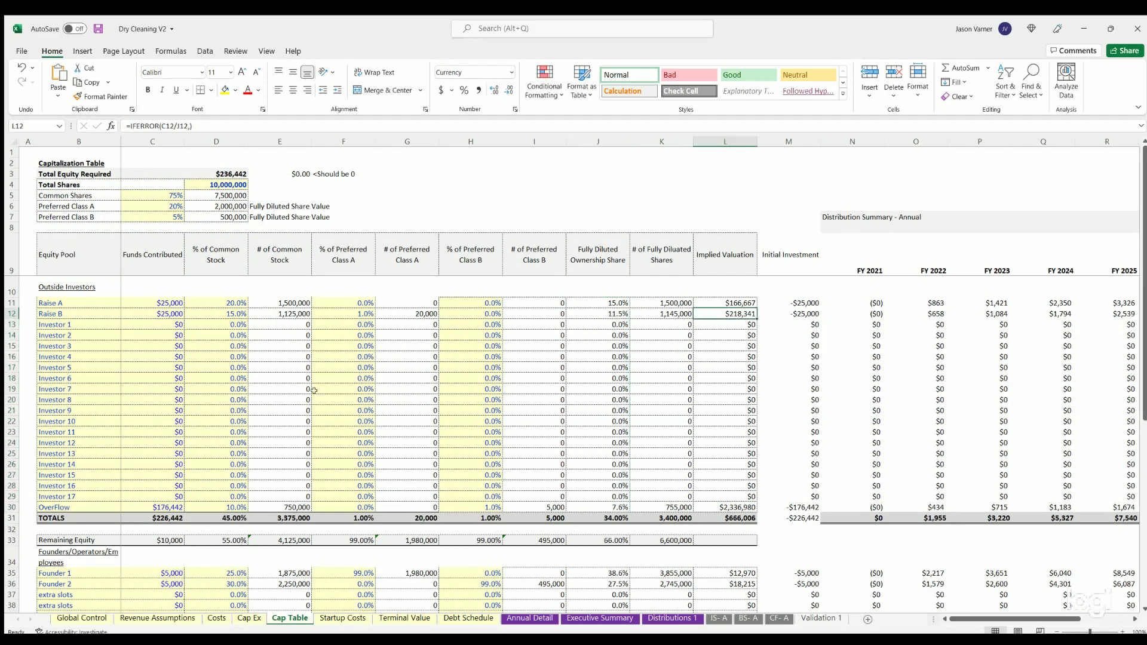
scroll(314, 391, "down", 7)
left_click_drag(173, 322, 160, 530)
left_click(232, 323)
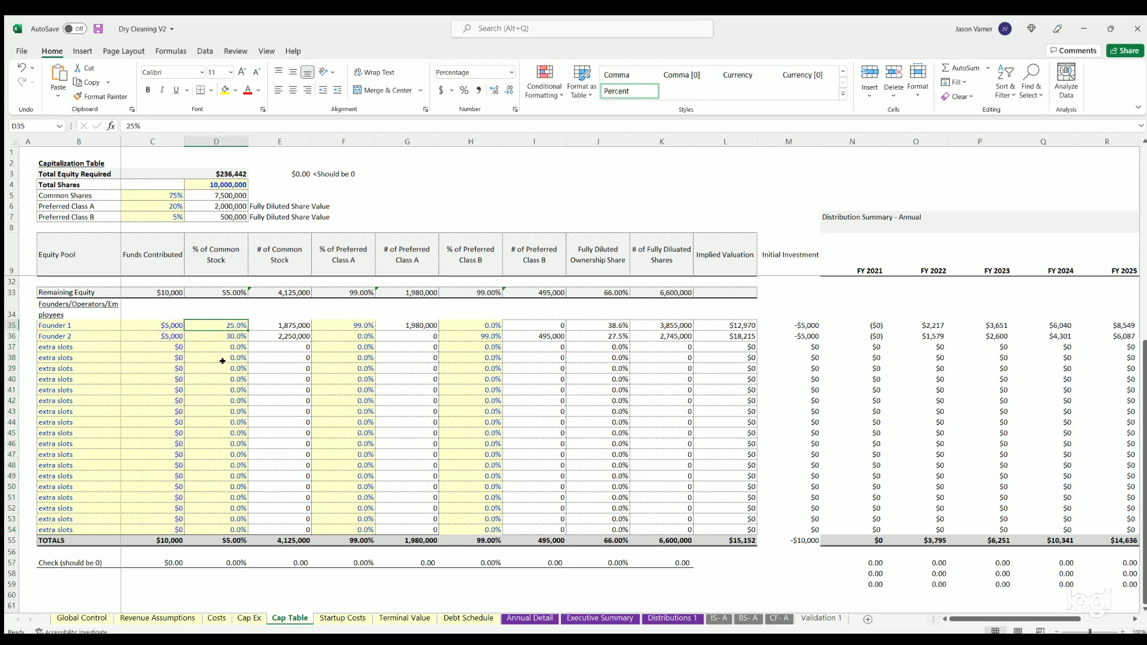
left_click(607, 323)
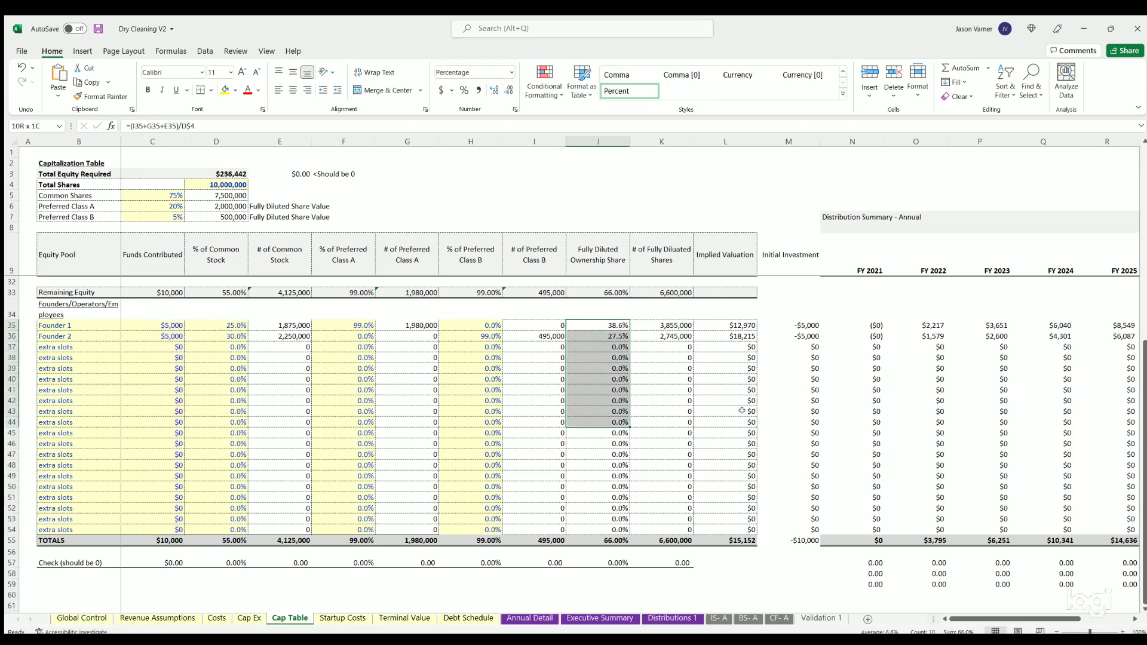
left_click(915, 400)
left_click_drag(1011, 620, 1086, 619)
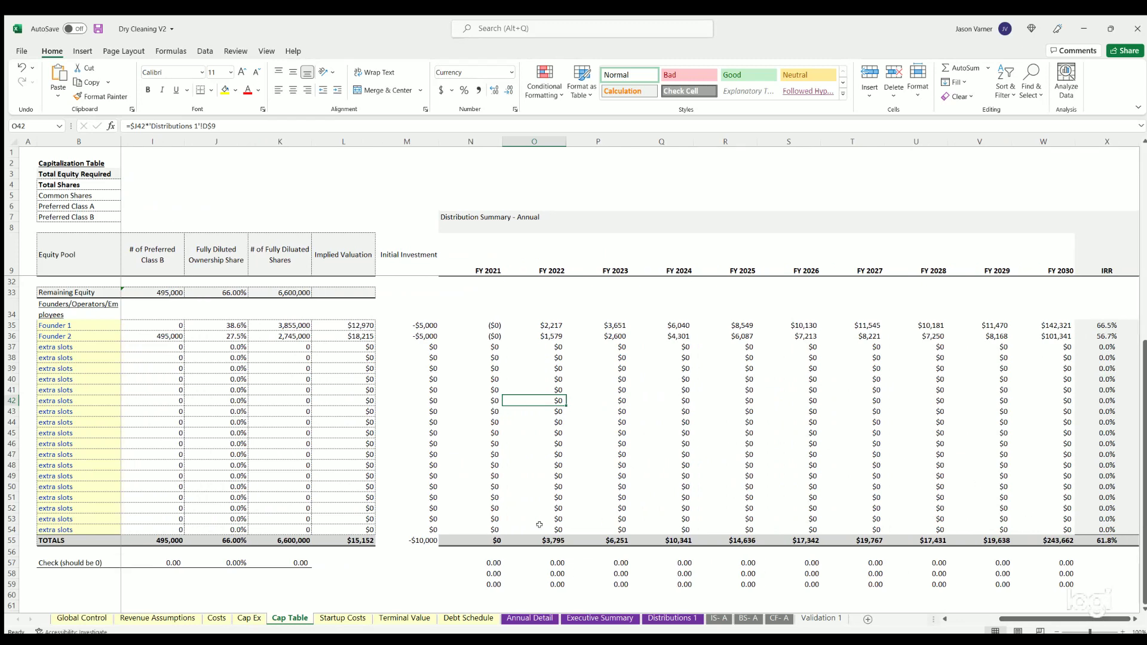
- Recheck Founder 1's contribution, the total equity link, the common shares percentage and Raise B's funds
scroll(506, 531, "up", 7)
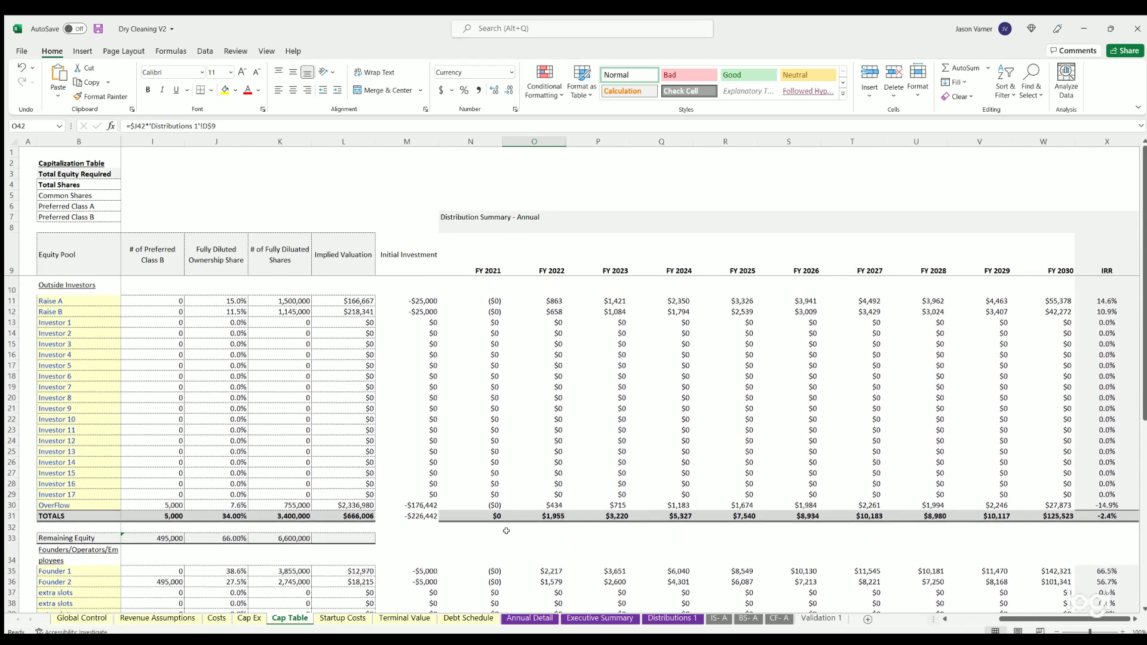
left_click_drag(491, 518, 1070, 530)
left_click_drag(1048, 619, 944, 622)
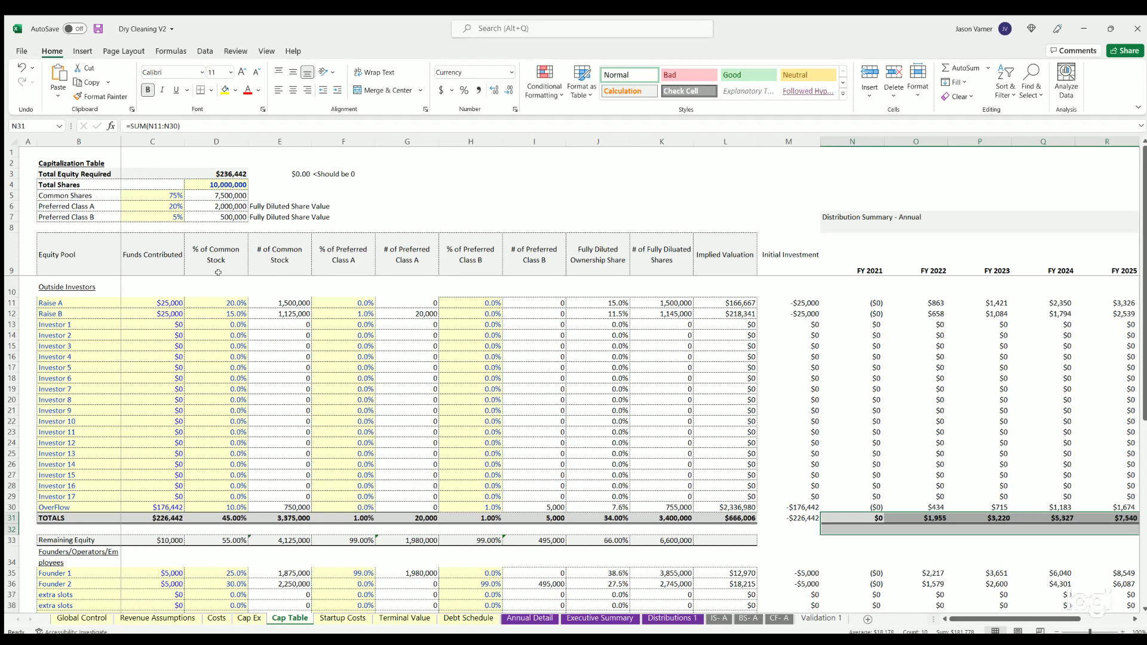
left_click(143, 324)
scroll(160, 382, "down", 7)
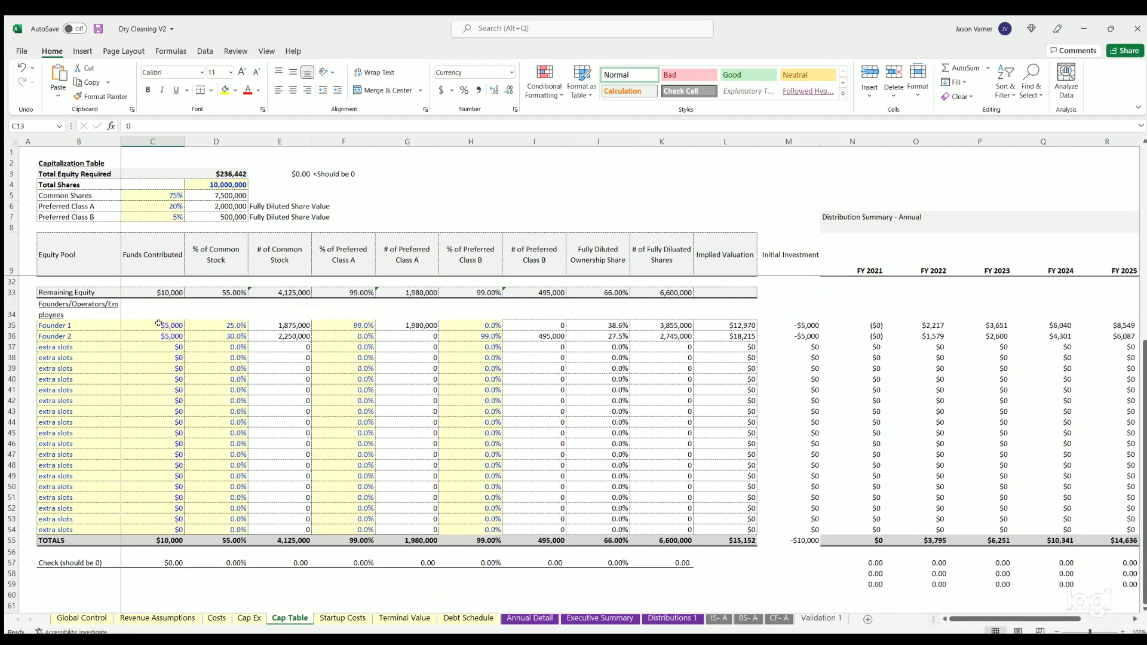
left_click(158, 323)
left_click(194, 174)
left_click(155, 191)
scroll(178, 401, "up", 7)
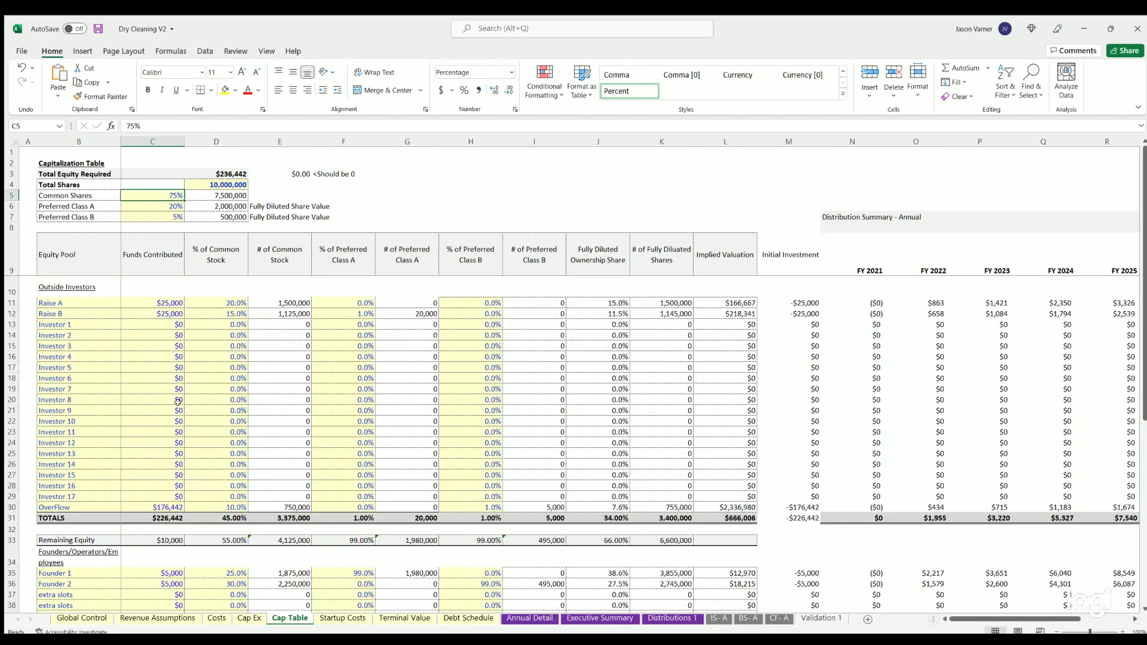
left_click(154, 314)
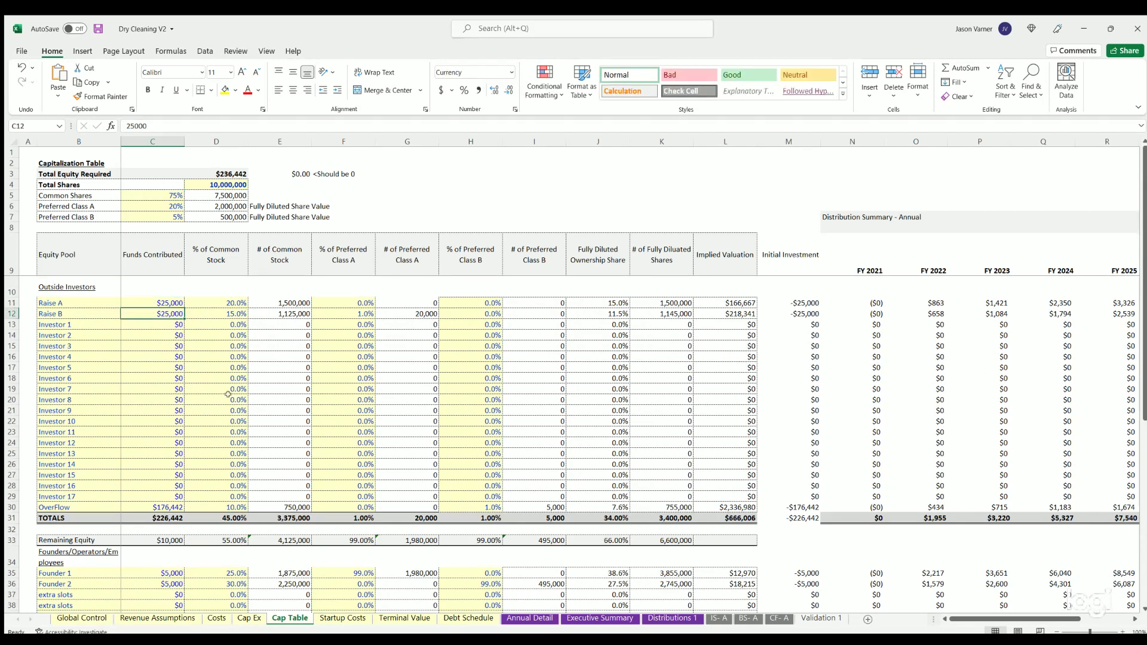
- Review Global Control's investor and owner equity blocks, total equity and long-term capital gains tax rate
left_click(99, 619)
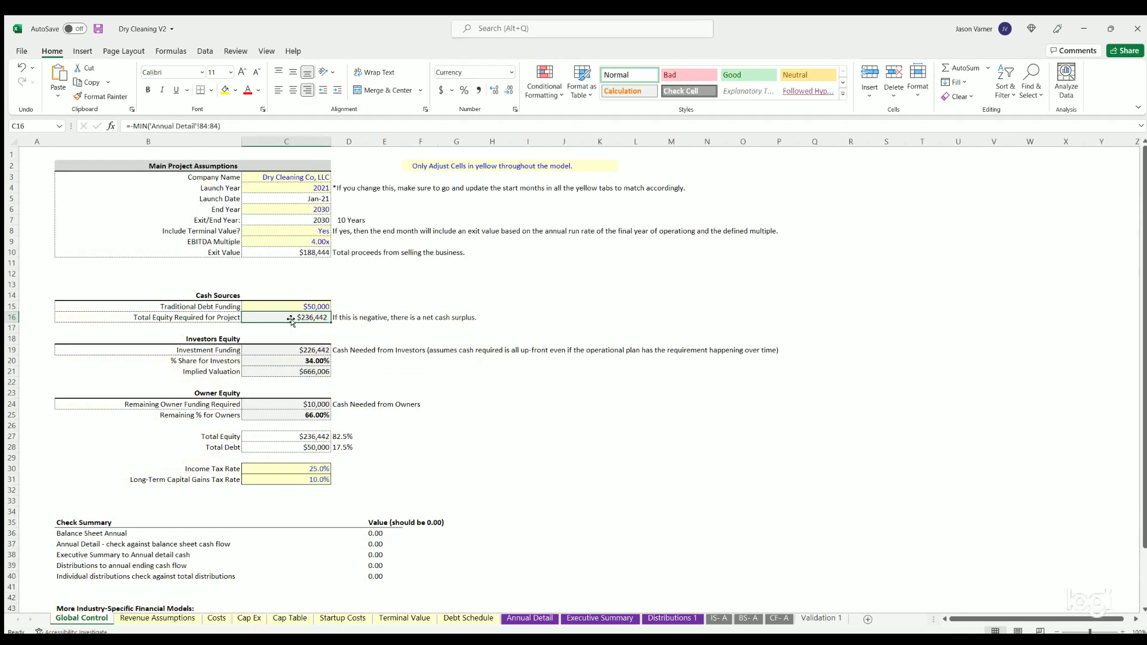
left_click_drag(212, 340, 215, 417)
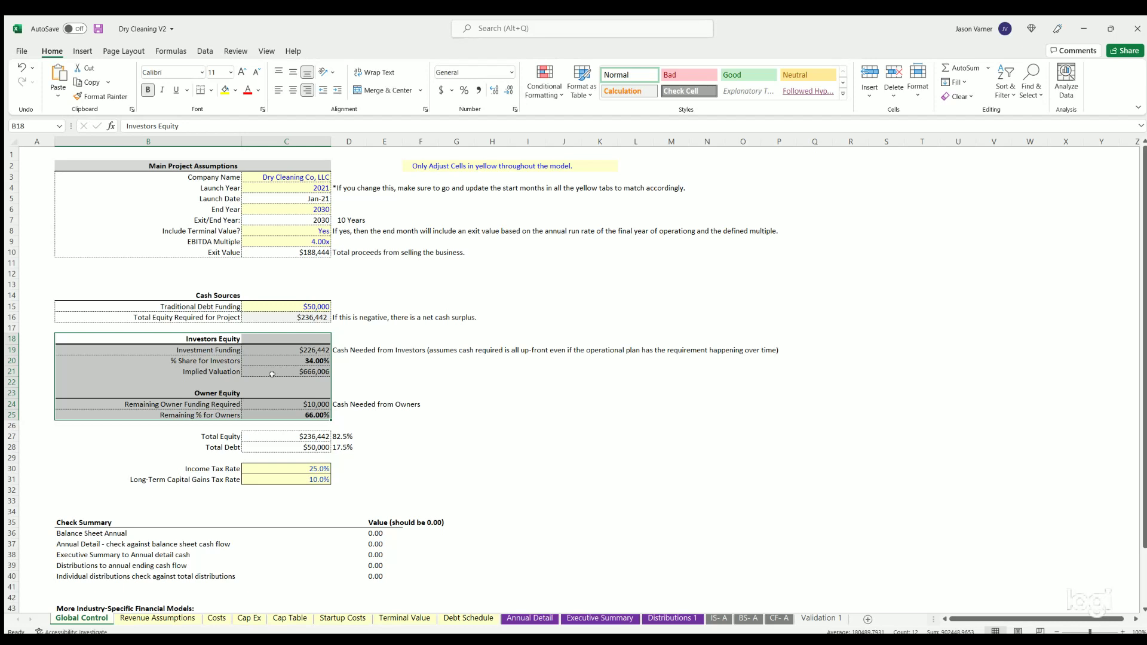
left_click_drag(224, 436, 315, 480)
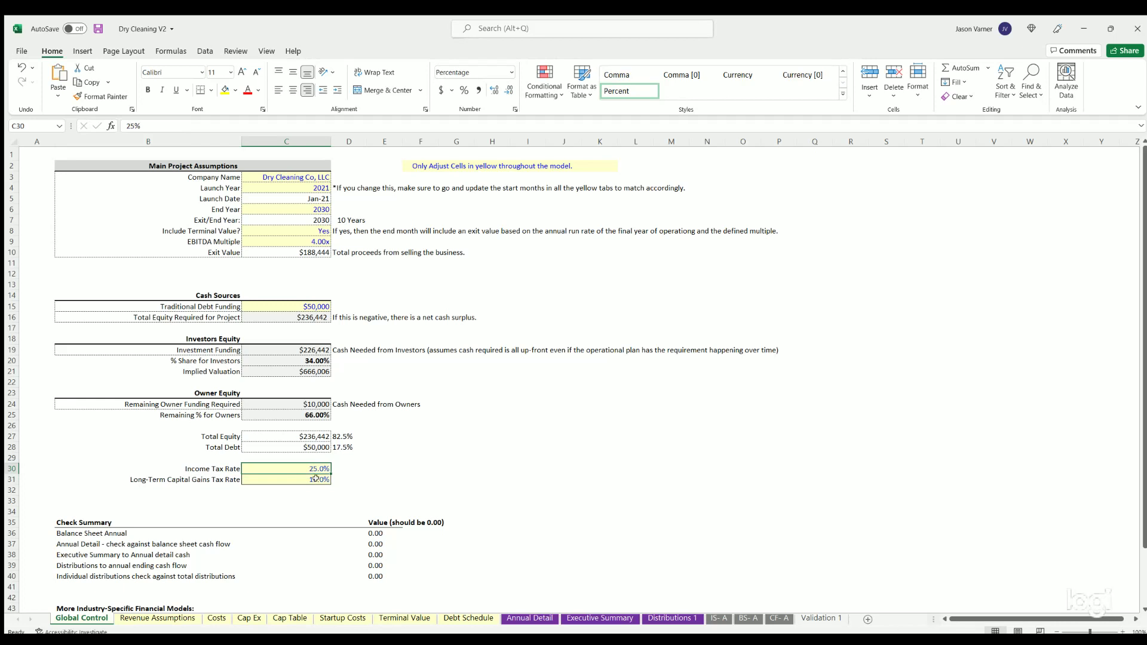
key("Return")
- Confirm every Check Summary value reads 0.00, then show the Revenue Assumptions sheet
scroll(301, 471, "down", 4)
key("Return")
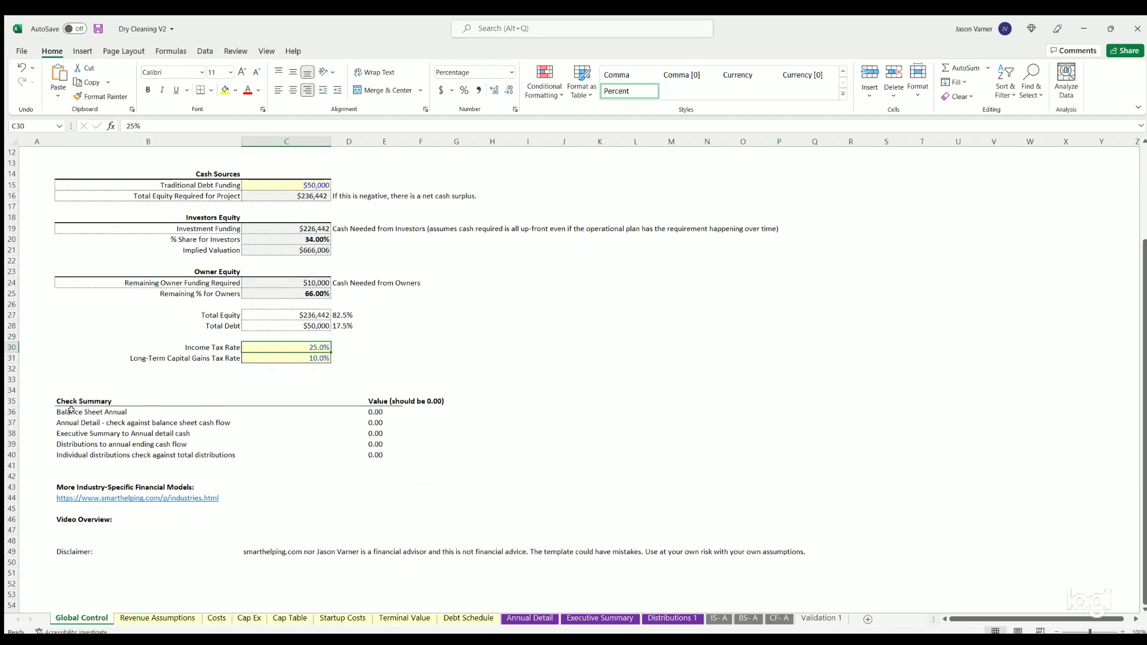
left_click_drag(92, 413, 344, 441)
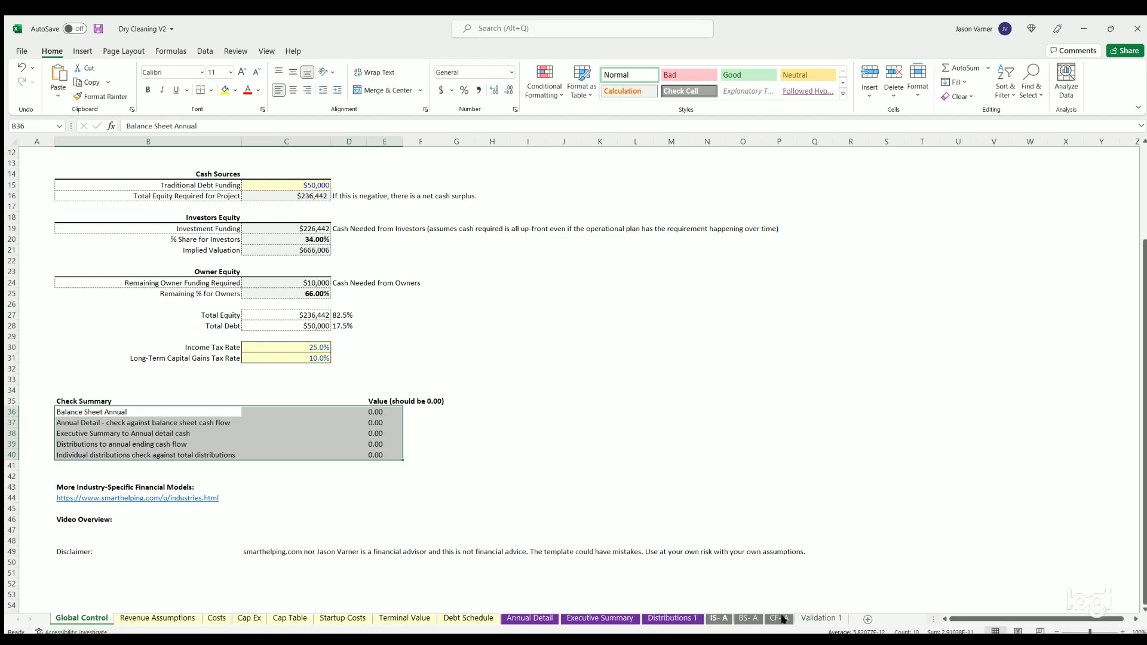
left_click_drag(374, 408, 376, 456)
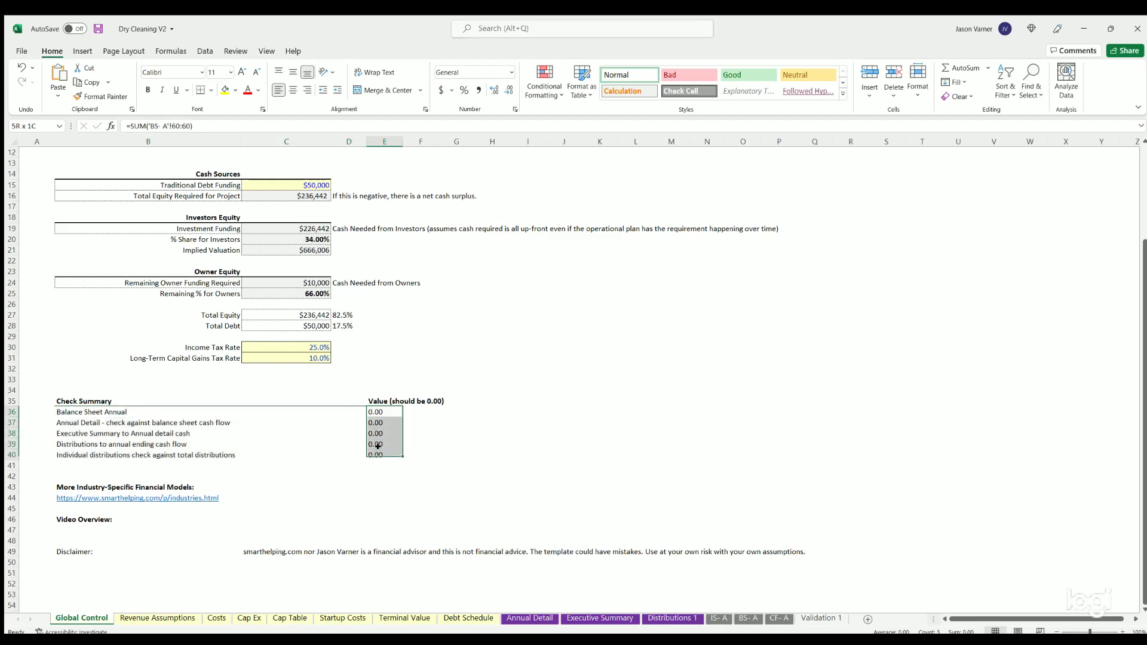
scroll(244, 541, "up", 4)
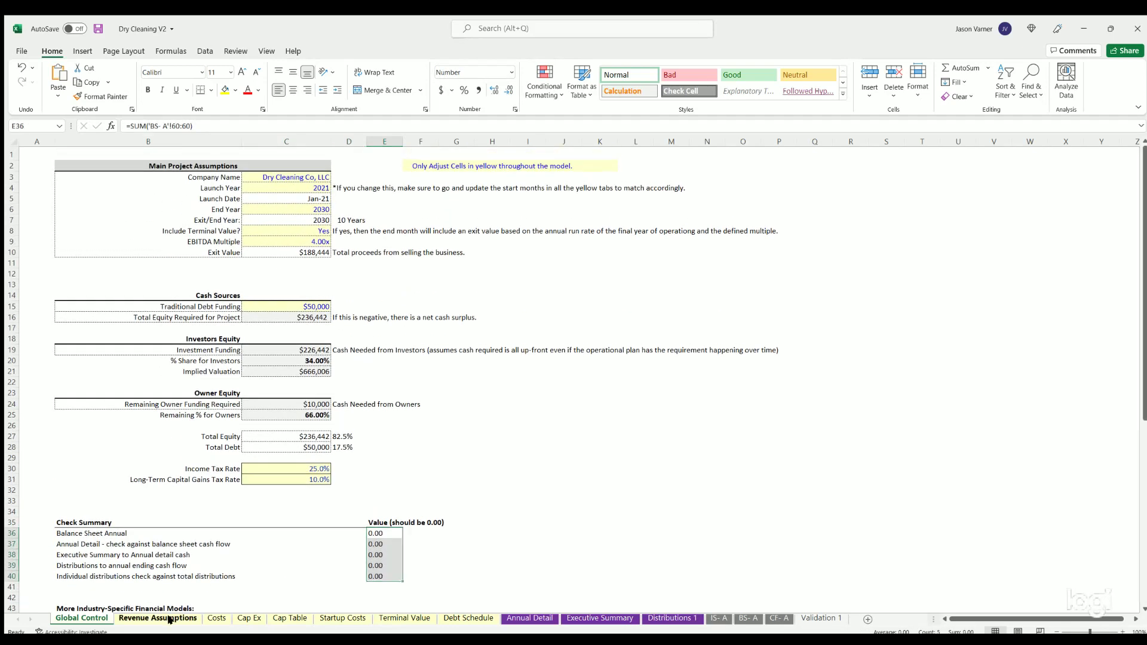
left_click(172, 616)
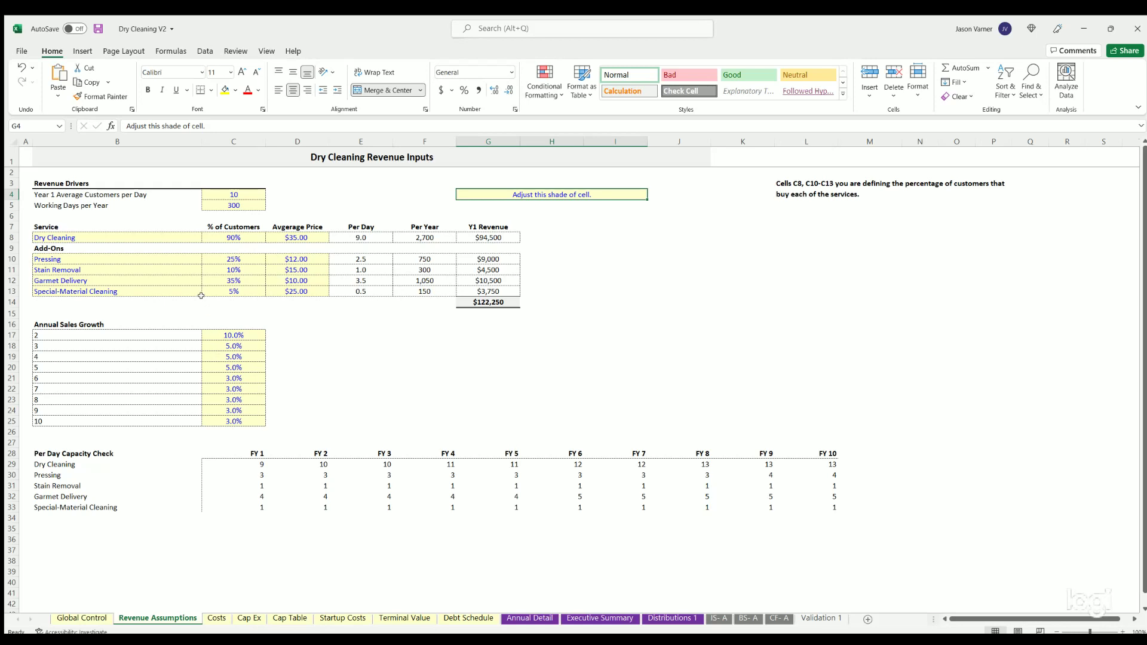
left_click(84, 195)
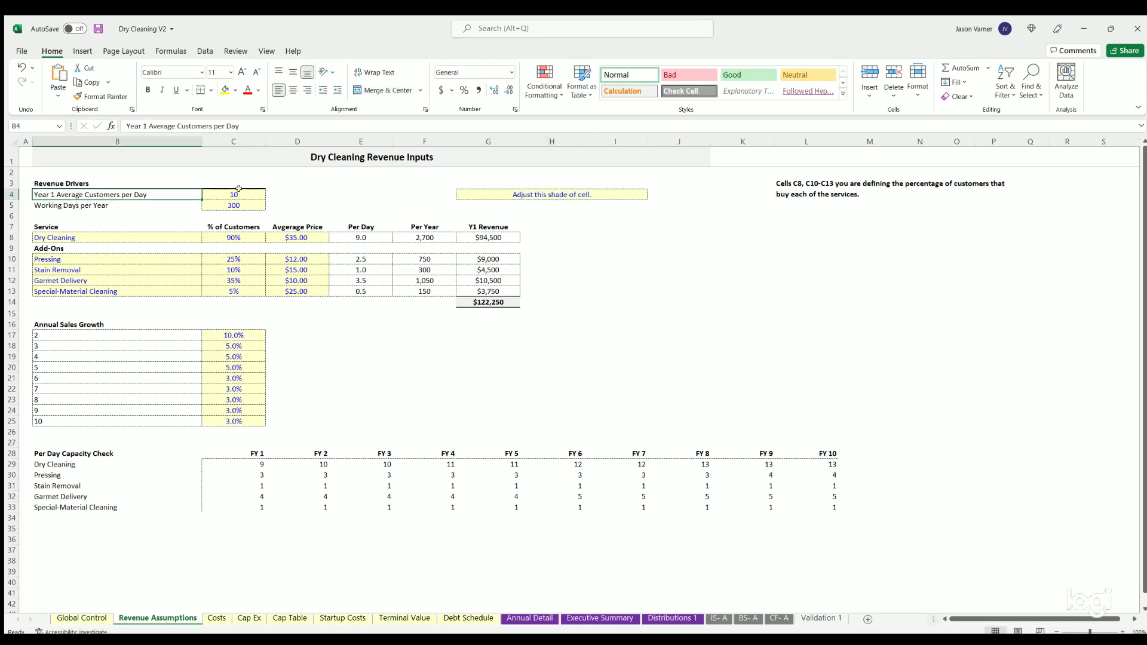
left_click(238, 189)
left_click_drag(83, 203, 224, 190)
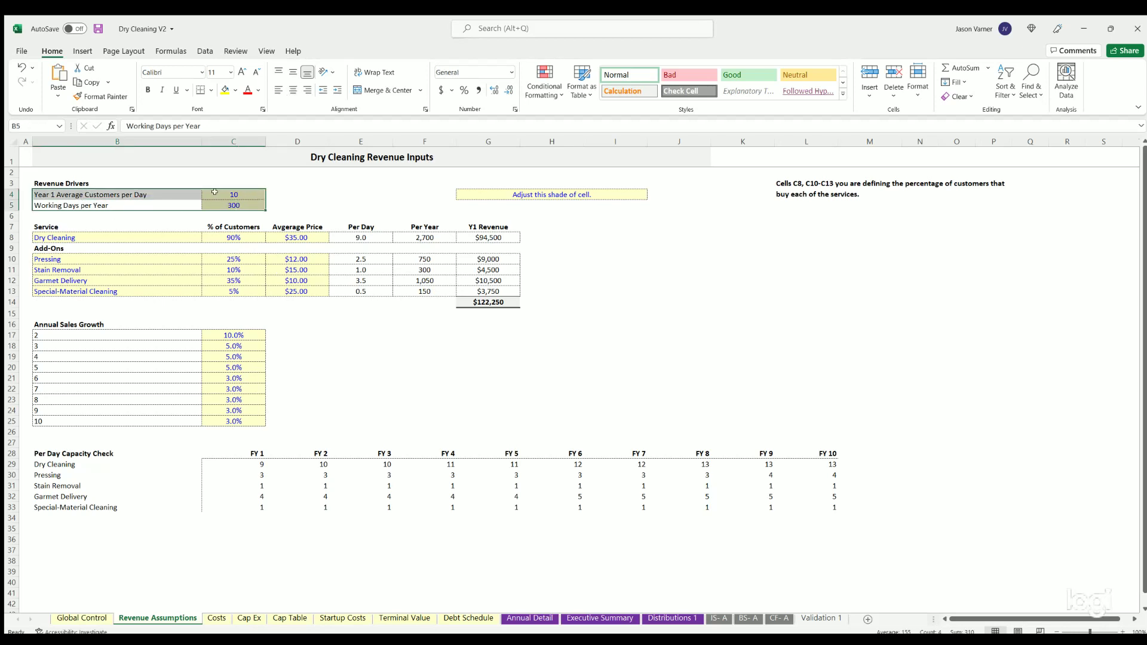
left_click(232, 232)
left_click_drag(67, 236, 225, 234)
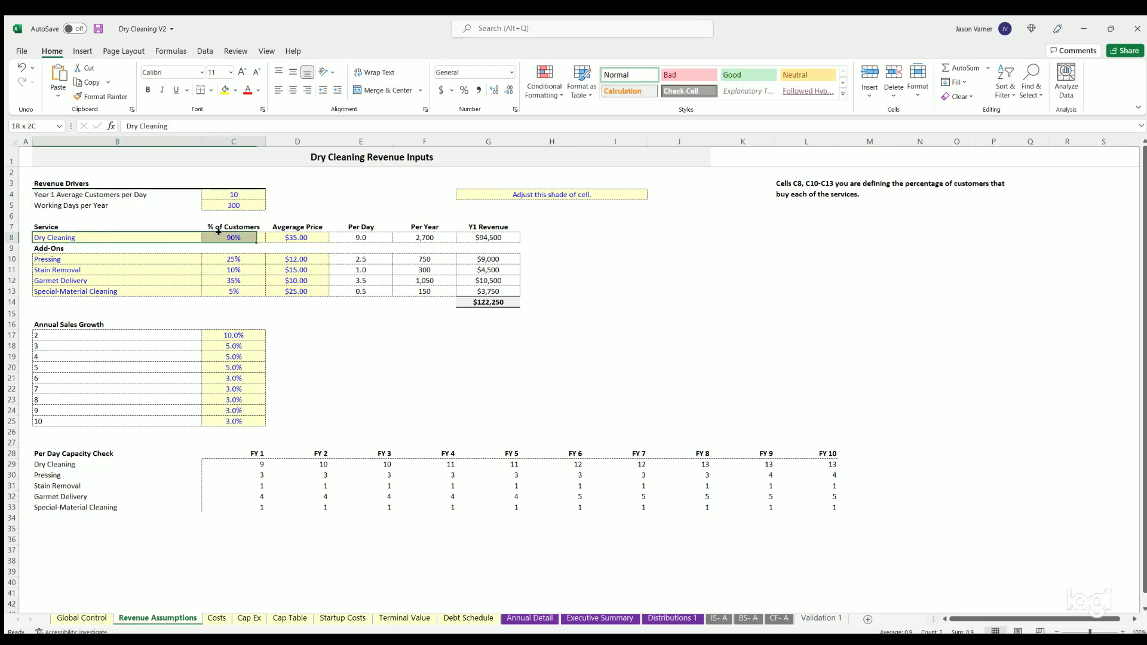
left_click(74, 256)
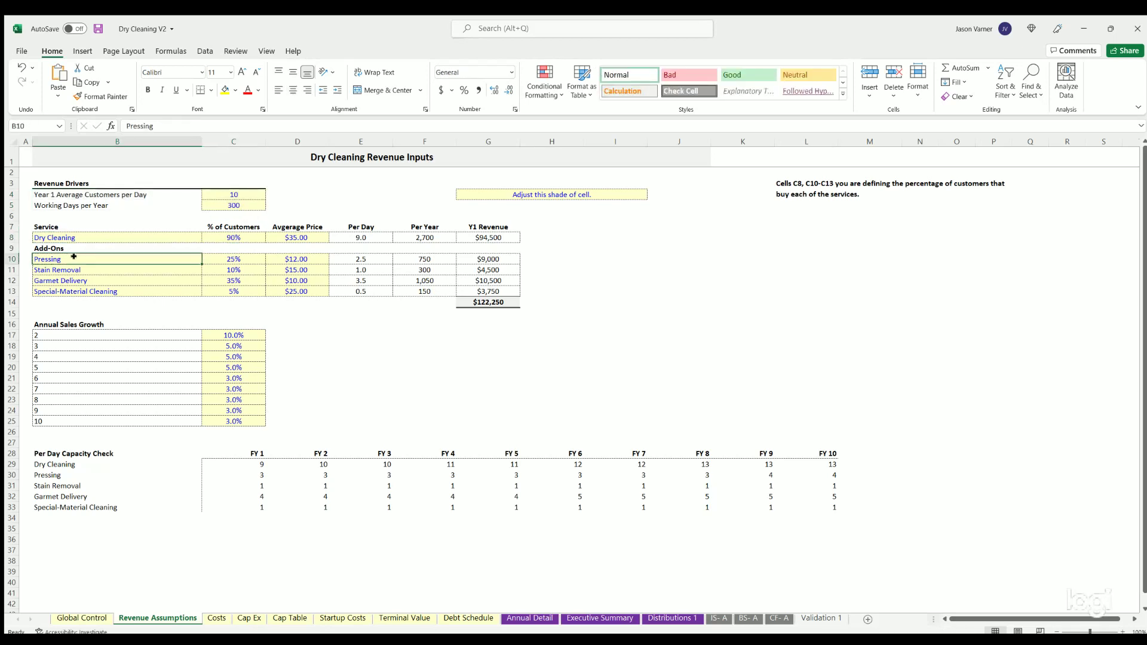
left_click(94, 267)
left_click(88, 276)
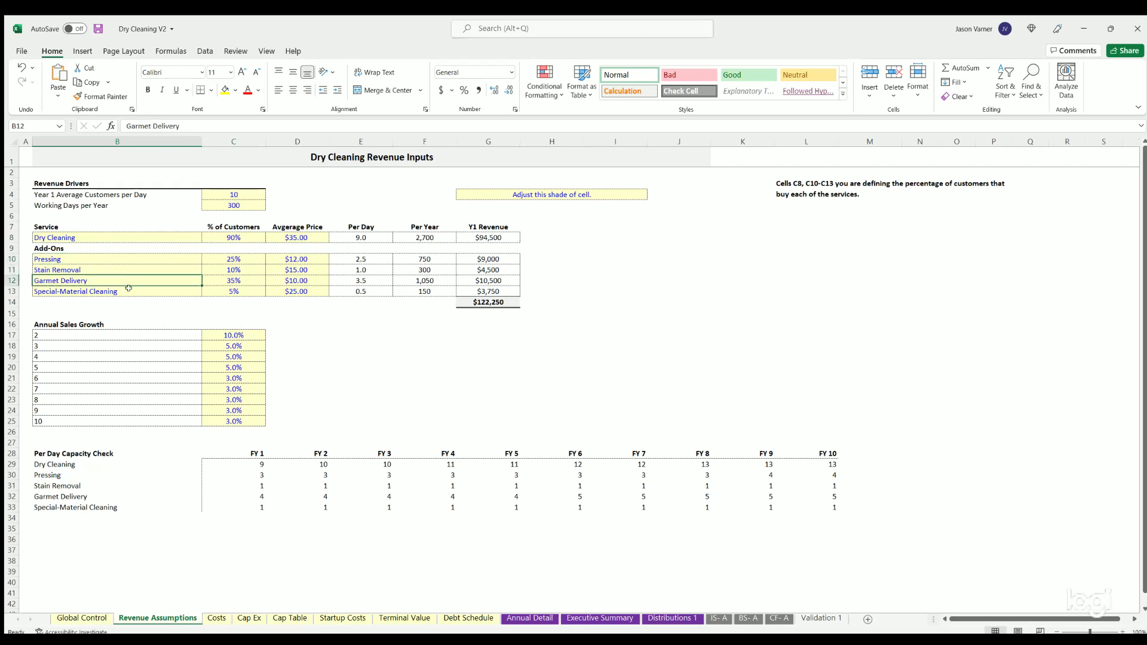
left_click(128, 288)
left_click_drag(238, 260, 236, 291)
left_click_drag(93, 260, 98, 289)
left_click(90, 260)
left_click(89, 267)
left_click(89, 281)
left_click(89, 291)
left_click(89, 269)
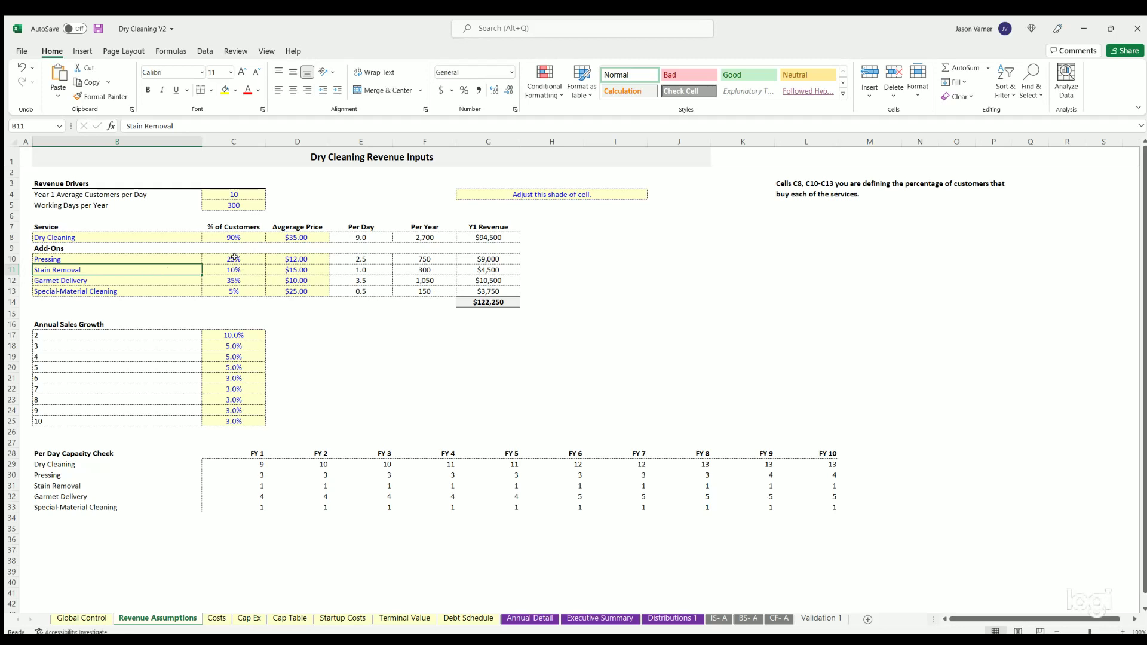
left_click_drag(234, 260, 233, 291)
left_click(234, 280)
left_click(234, 280)
left_click(230, 238)
left_click_drag(233, 237, 236, 288)
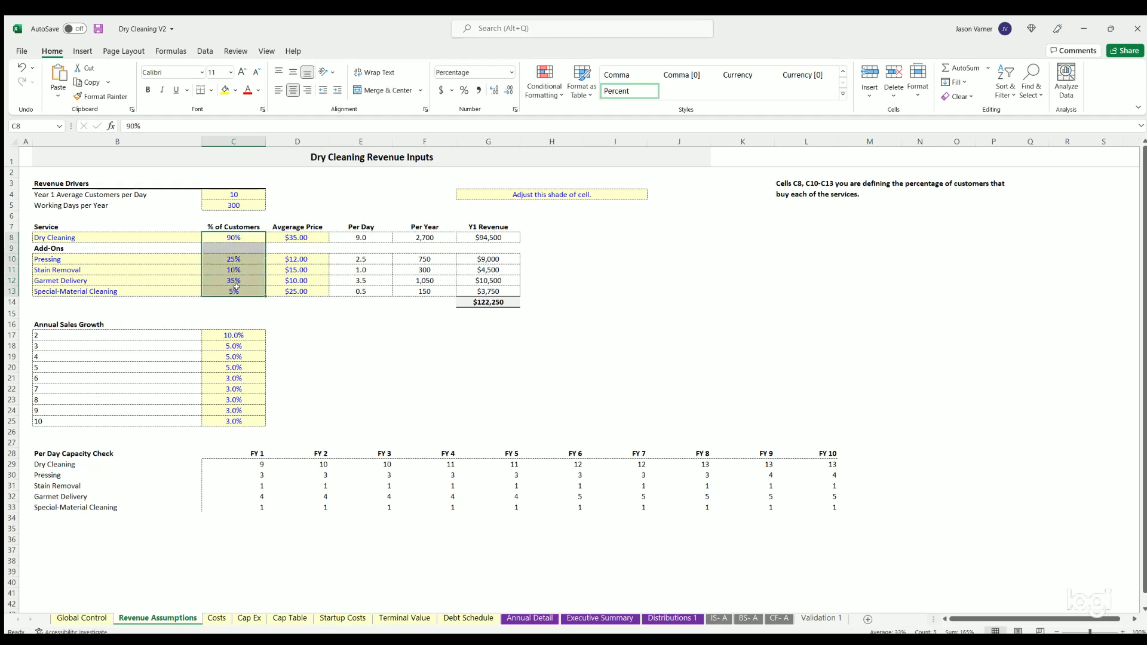
left_click(71, 236)
left_click_drag(79, 269, 206, 279)
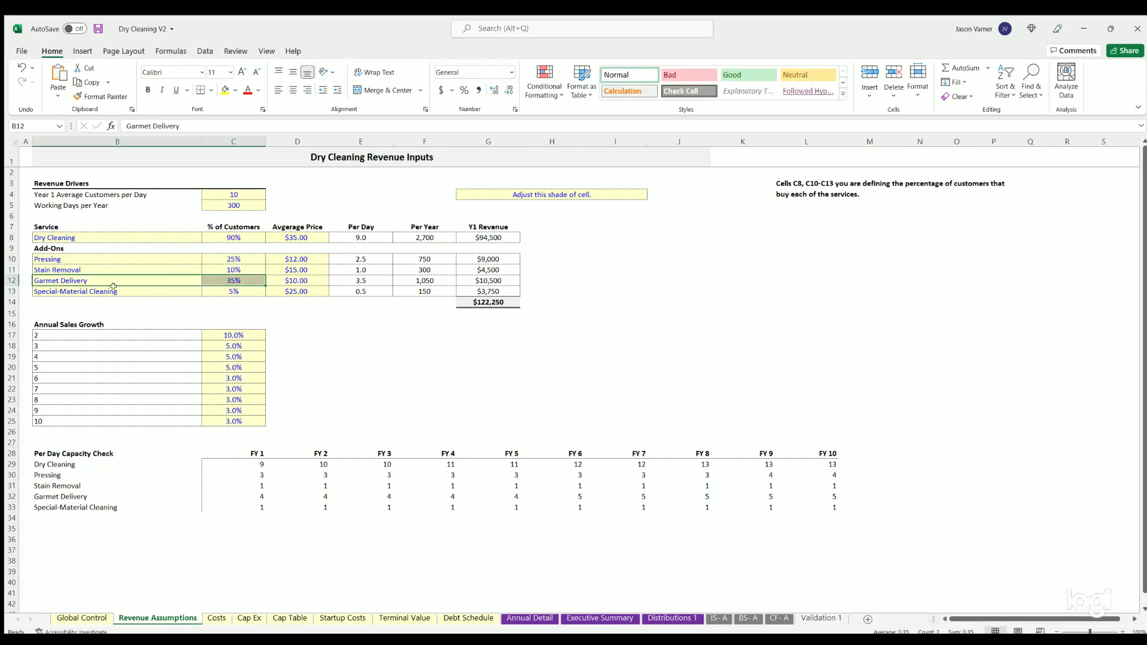
left_click_drag(147, 256, 235, 290)
left_click_drag(231, 238, 157, 289)
left_click(300, 236)
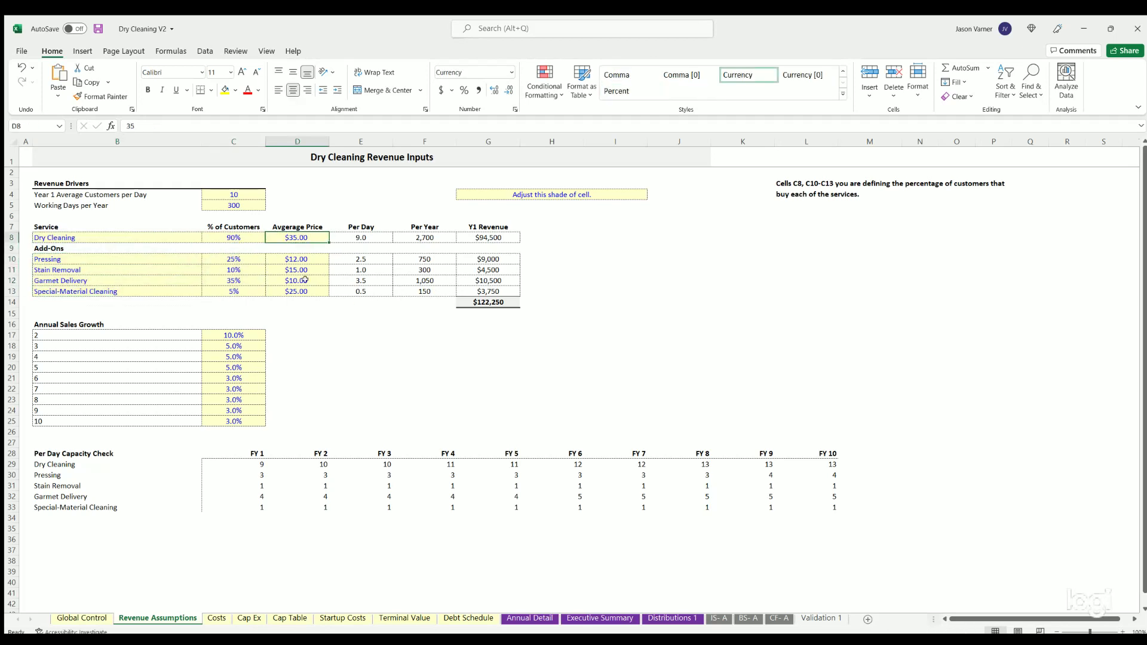
left_click(237, 194)
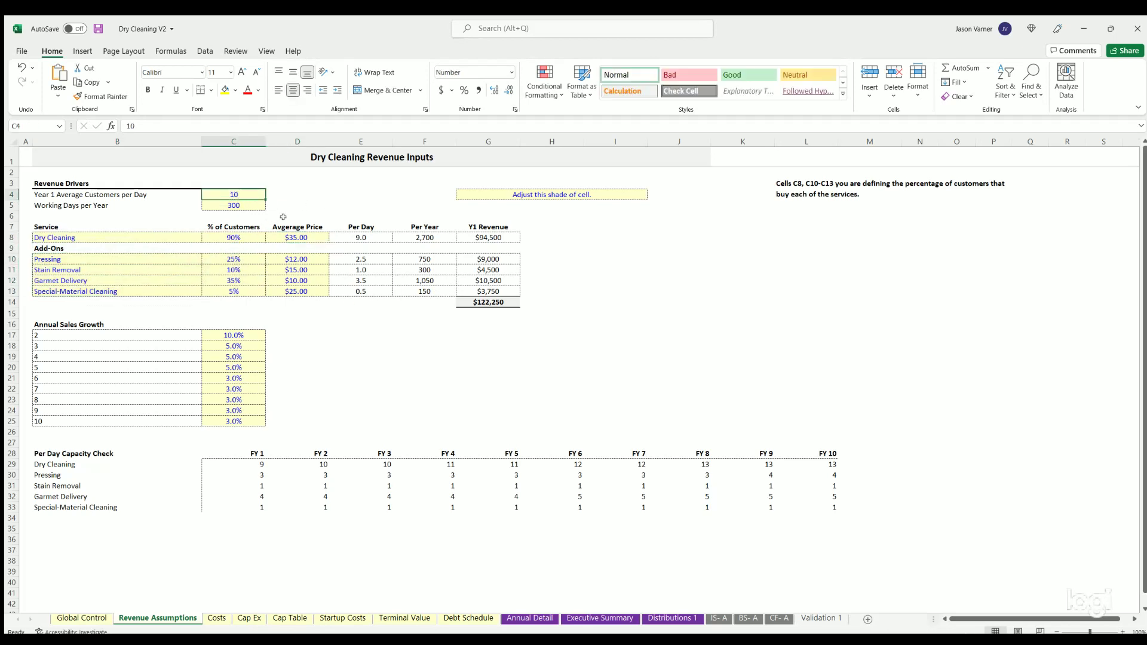
left_click(233, 236)
left_click(300, 236)
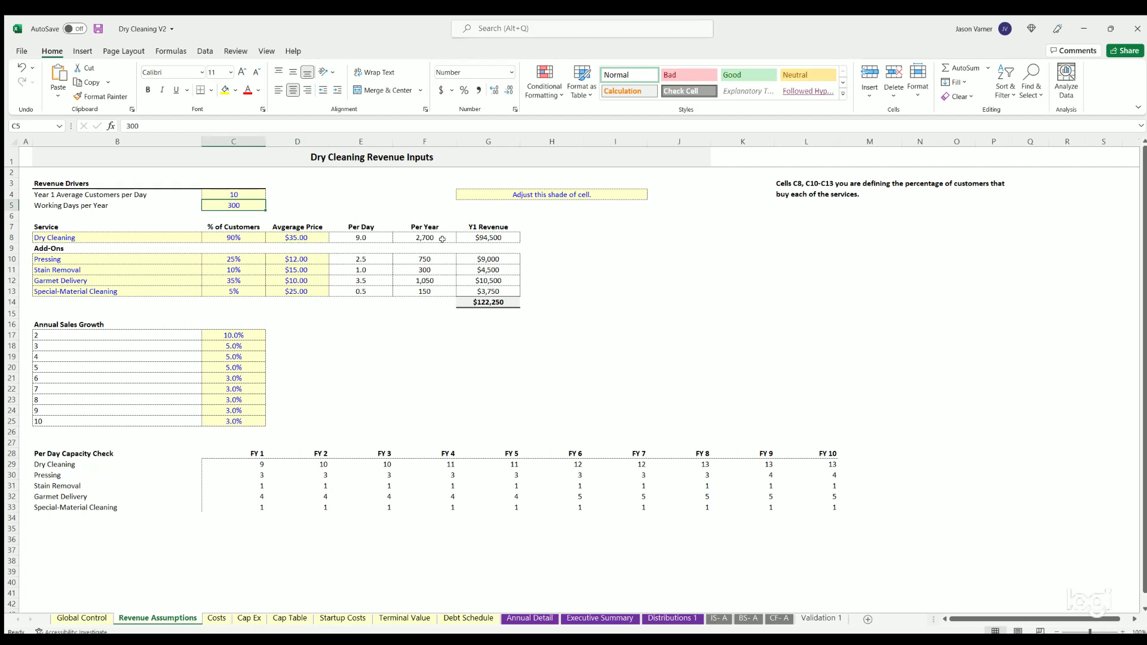
left_click(491, 234)
key("Down")
key("Down")
key("Down")
key("Down")
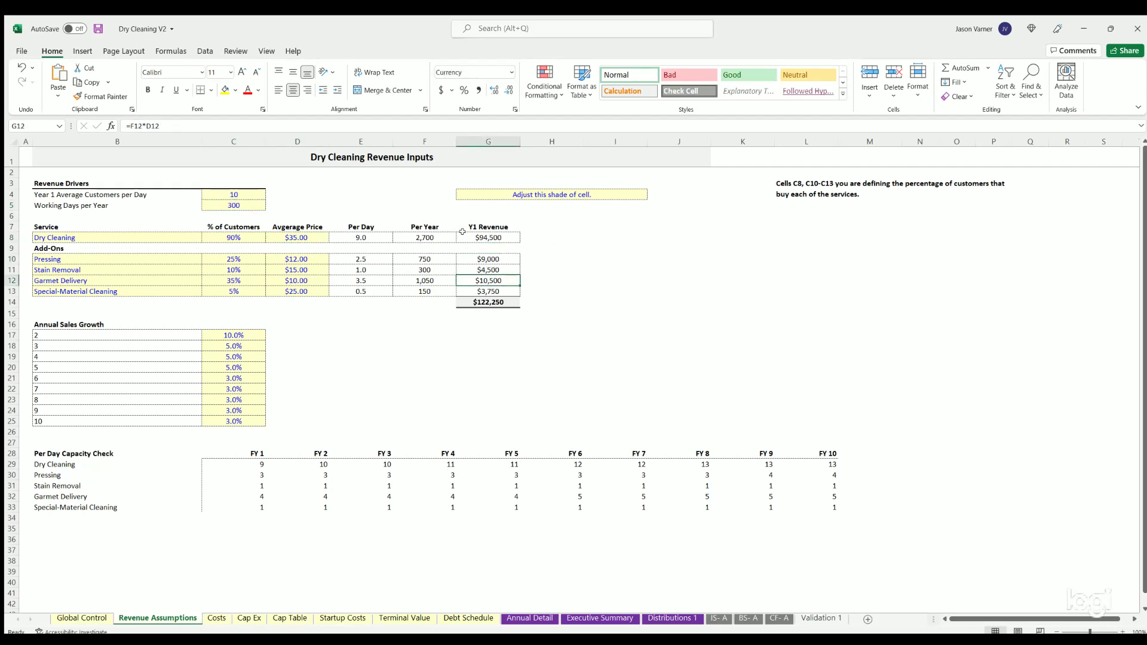
left_click(361, 234)
key("Right")
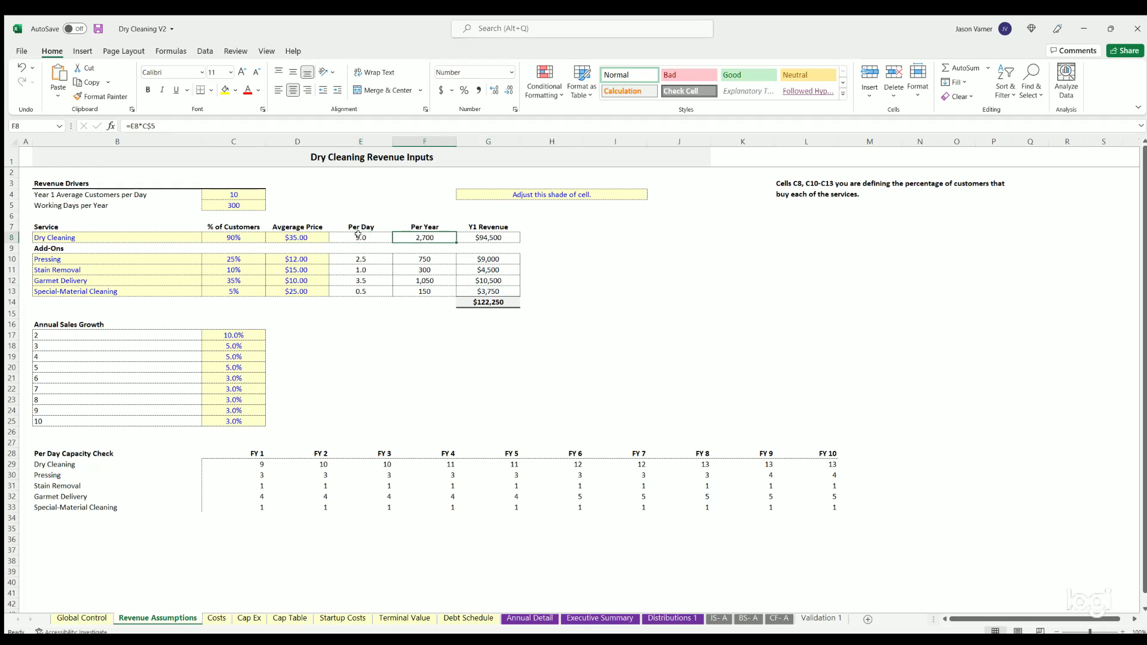
left_click(365, 234)
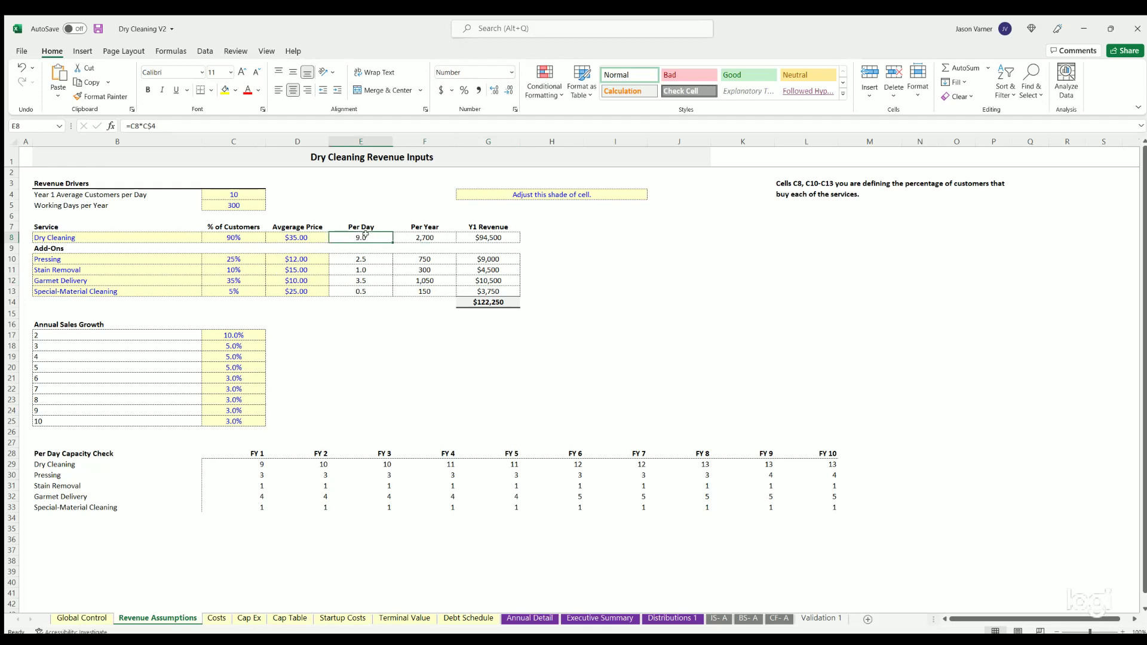
left_click(230, 190)
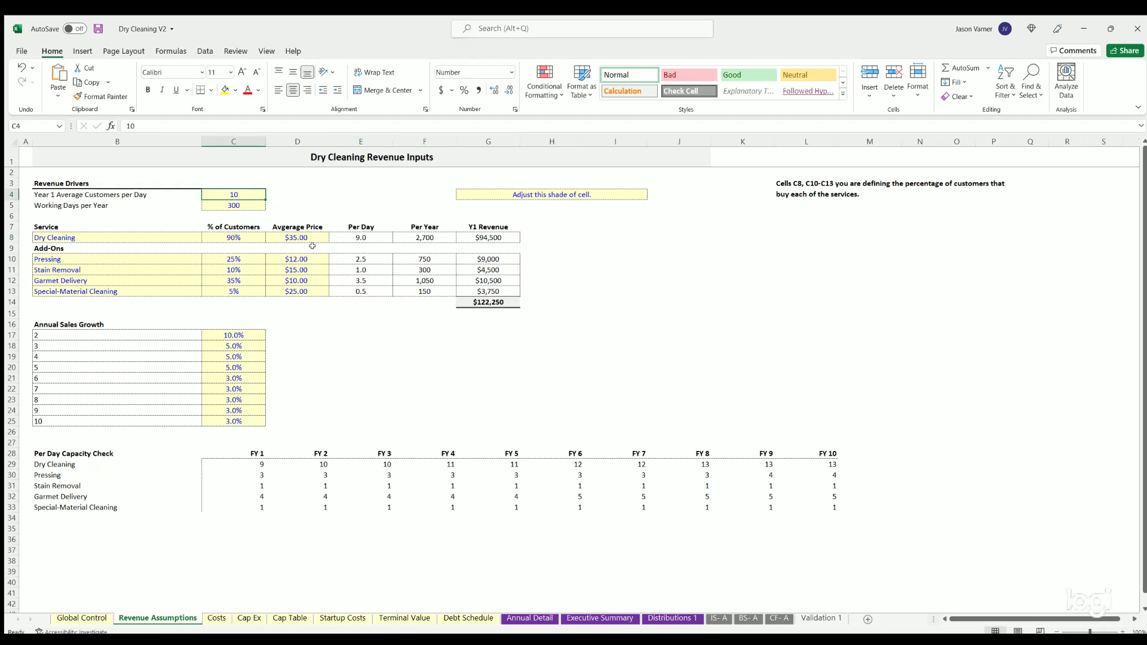
left_click(110, 236)
left_click(362, 237)
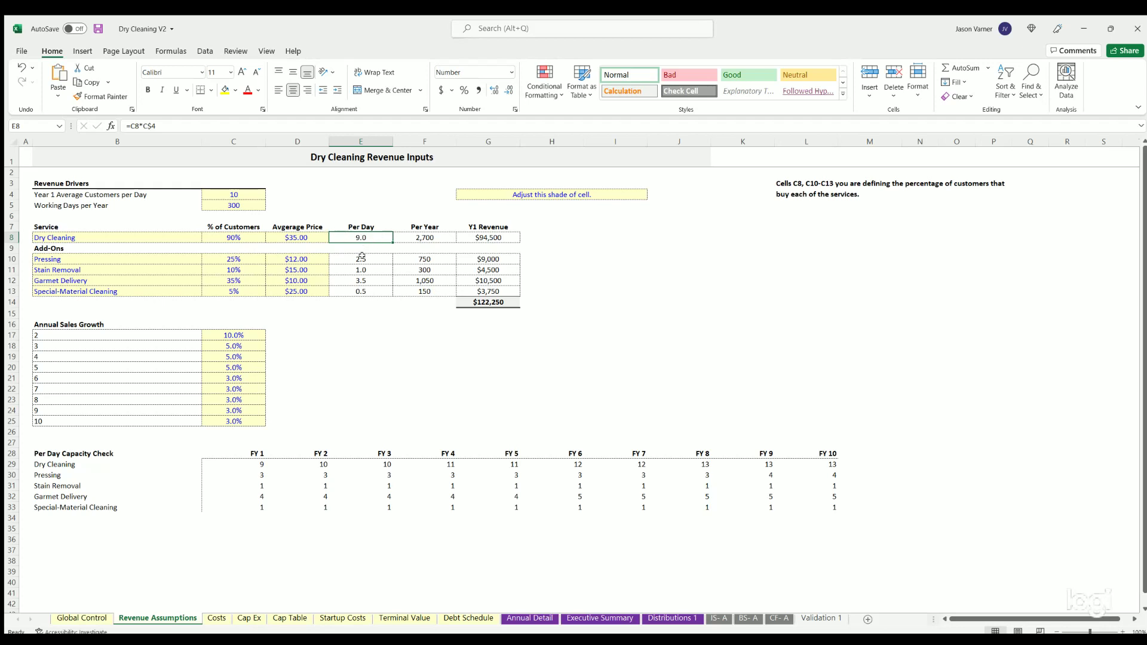
left_click(361, 255)
left_click(230, 257)
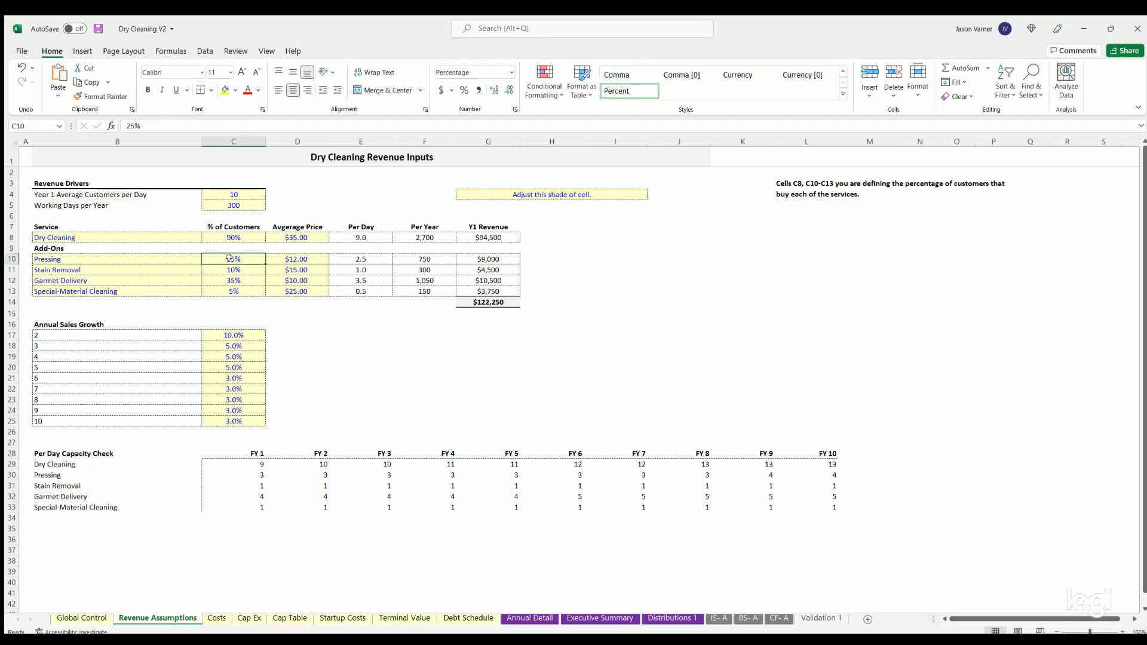
left_click(369, 257)
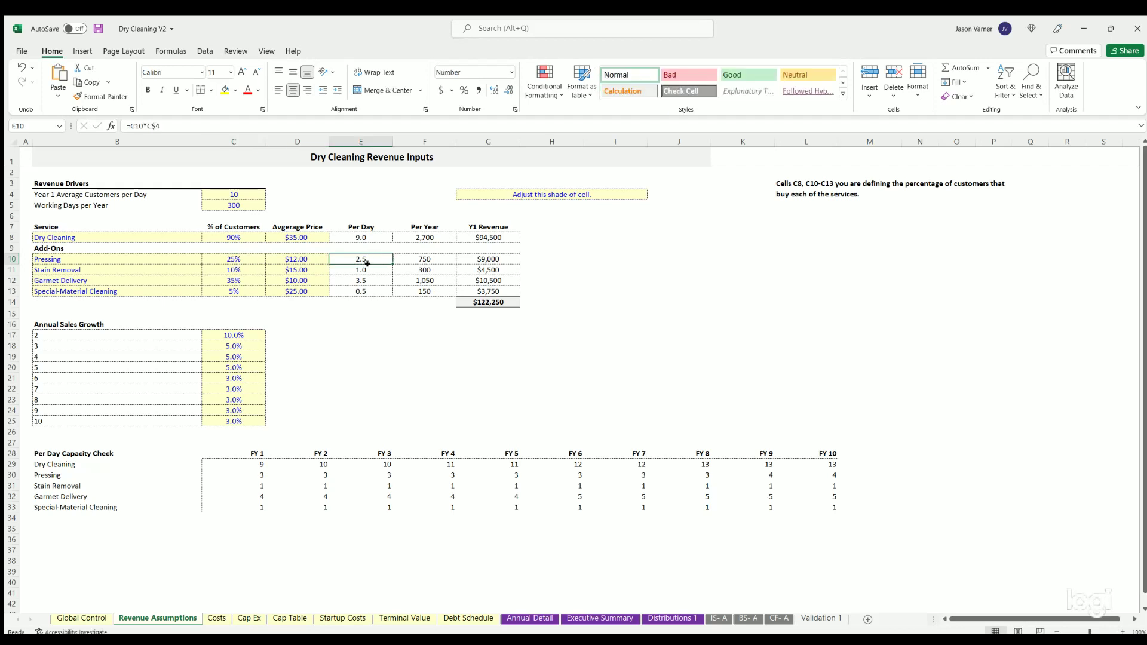
left_click(368, 272)
left_click(231, 195)
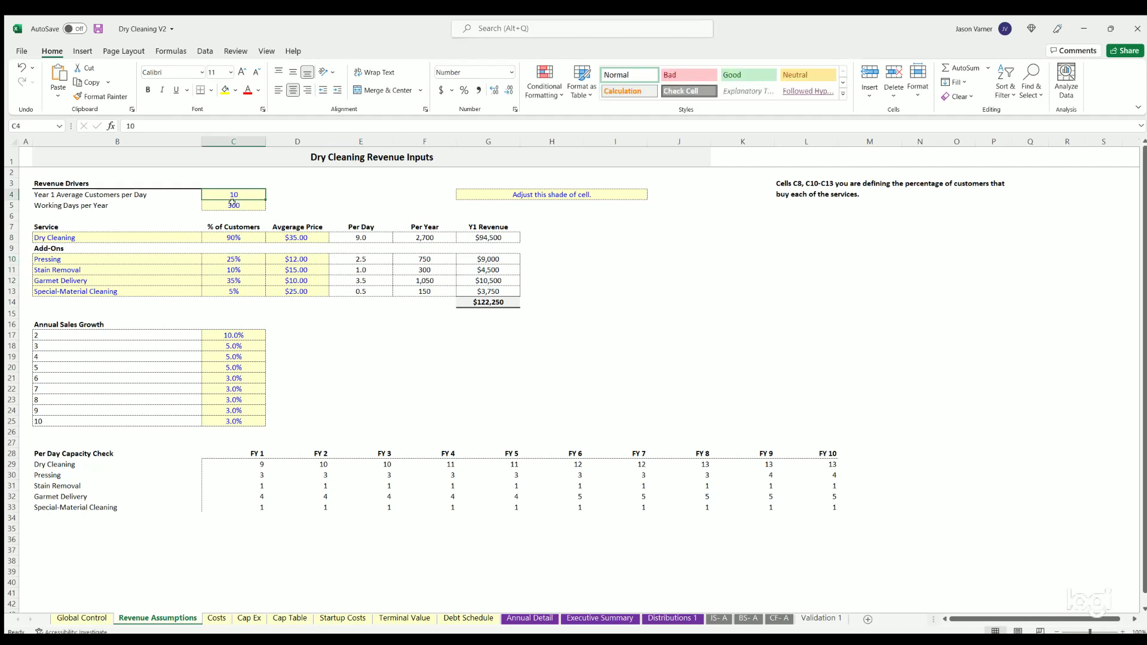
type("100")
key("Return")
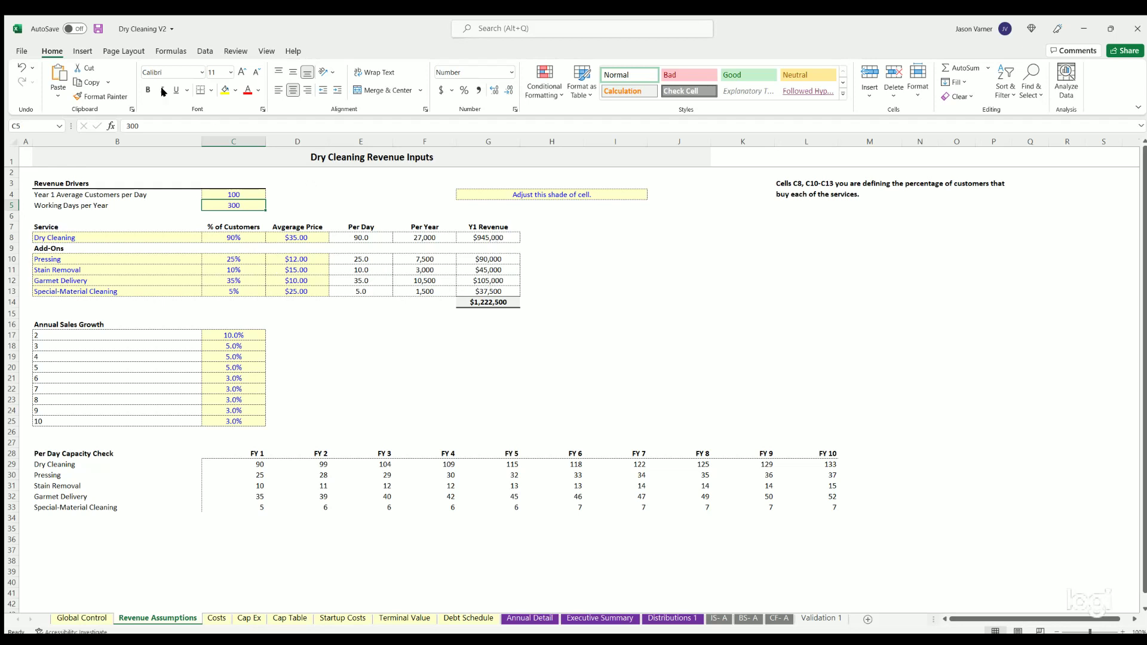
left_click(21, 67)
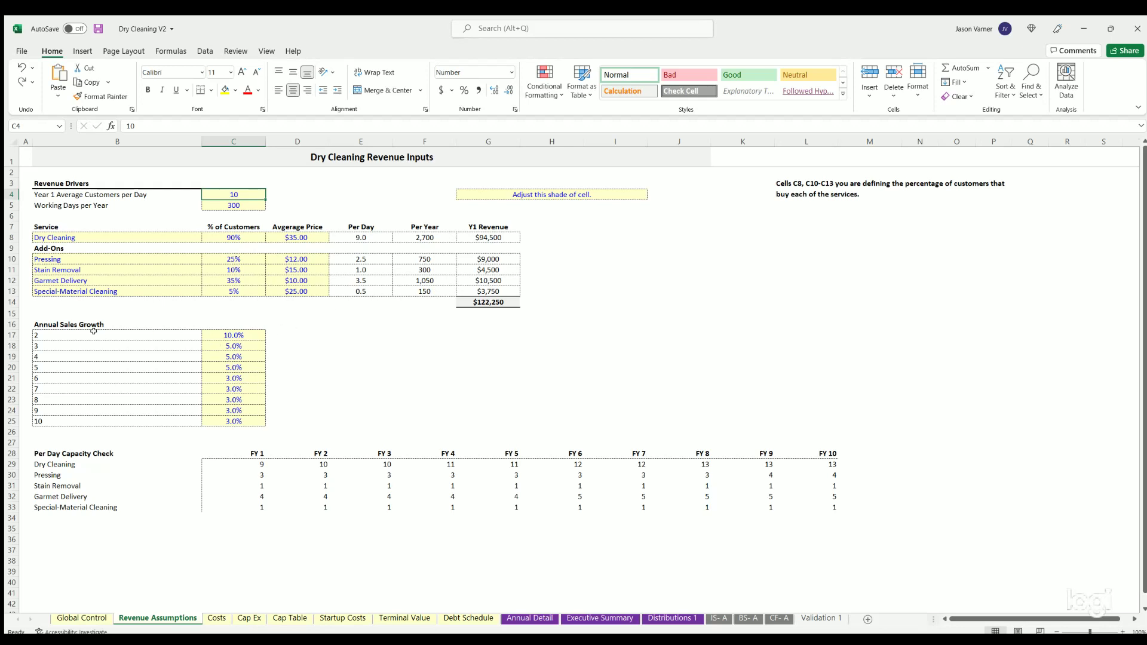
left_click(240, 333)
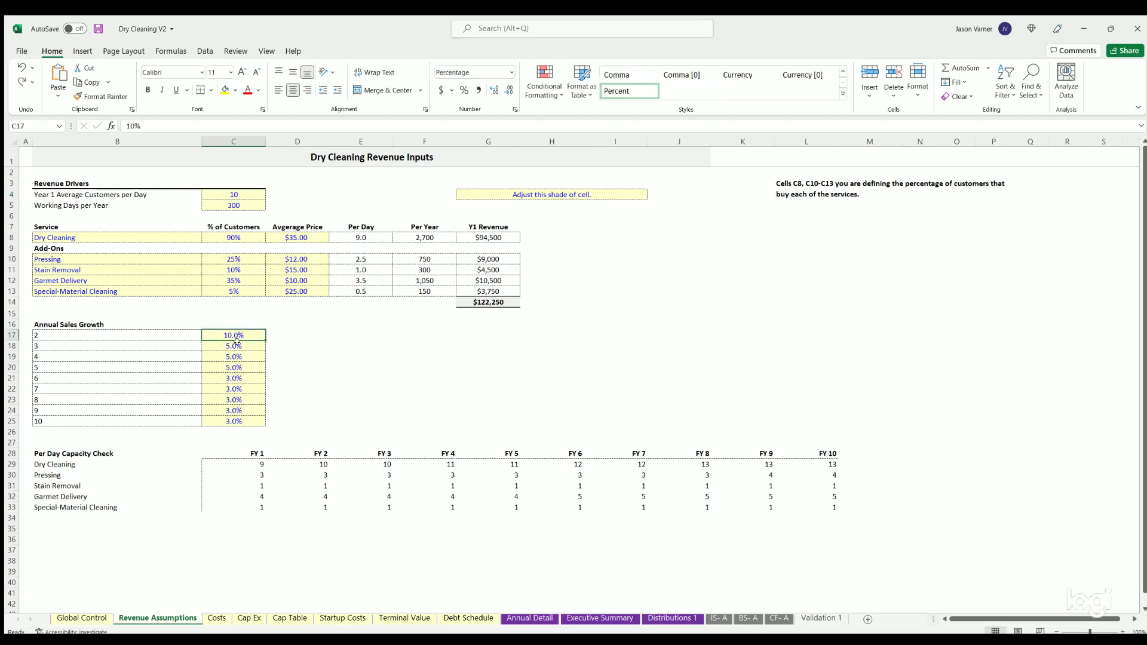
left_click(233, 347)
left_click(233, 388)
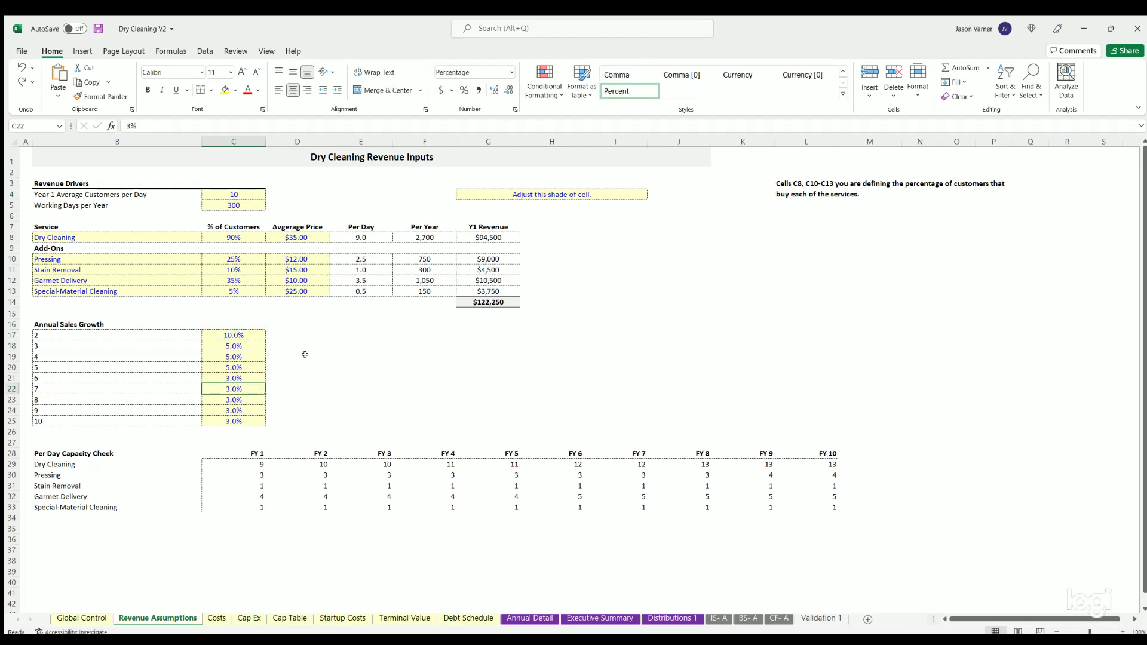
left_click(240, 190)
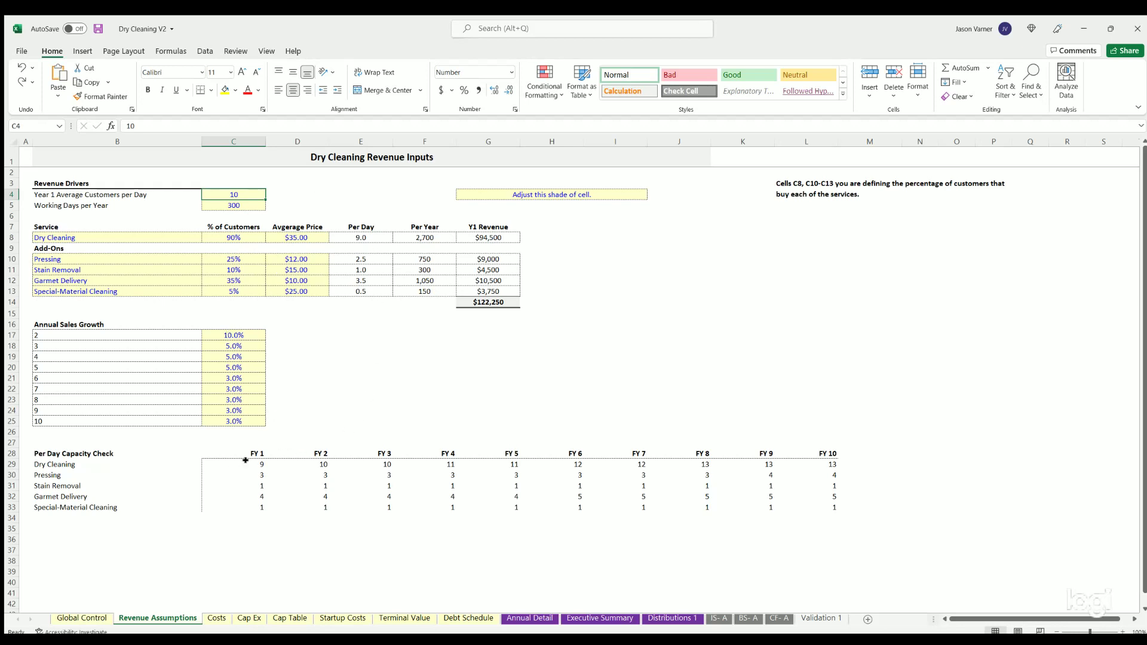
left_click_drag(246, 459, 245, 507)
left_click_drag(361, 237, 360, 290)
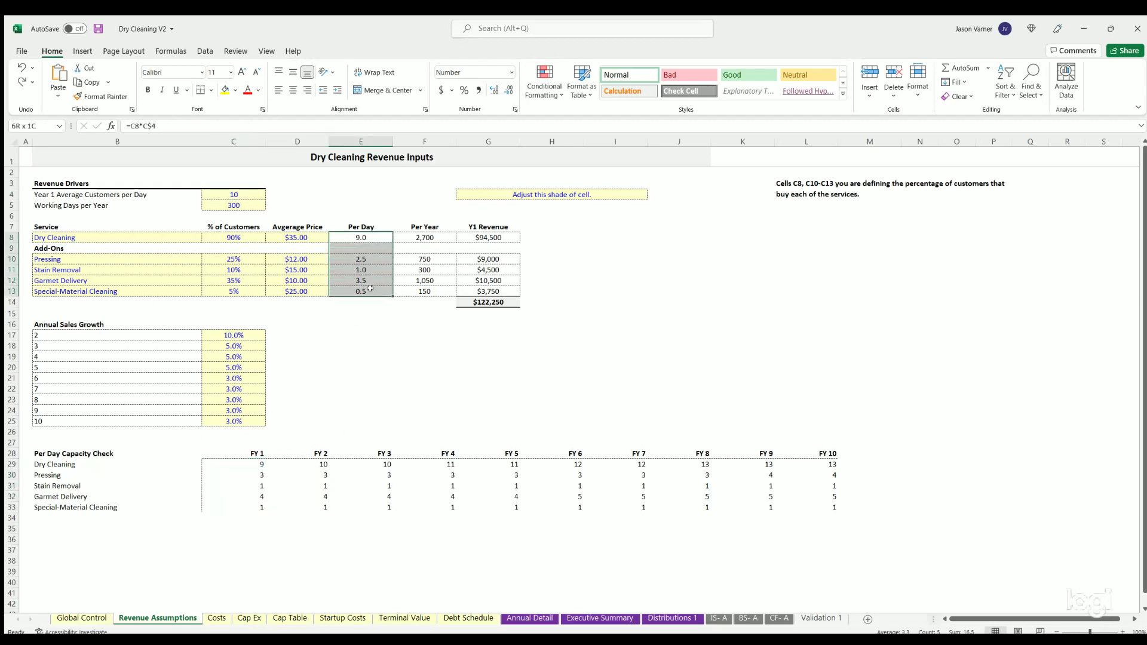
left_click(234, 334)
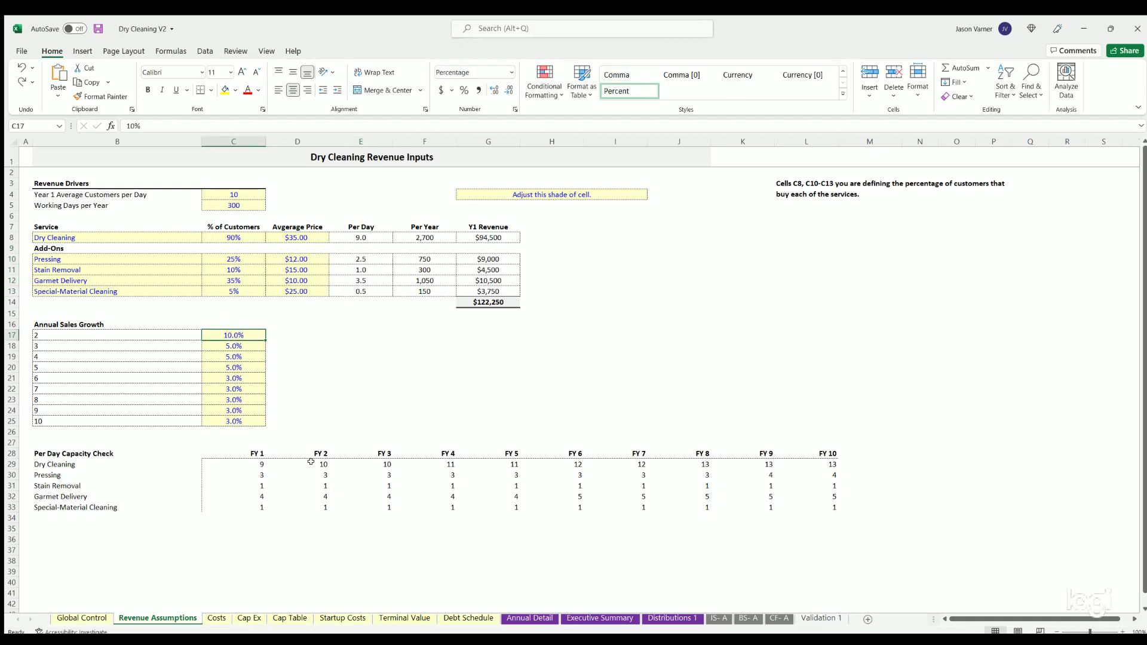
mouse_move(311, 464)
left_mouse_down()
mouse_move(314, 500)
mouse_move(312, 487)
left_mouse_up()
left_click(251, 460)
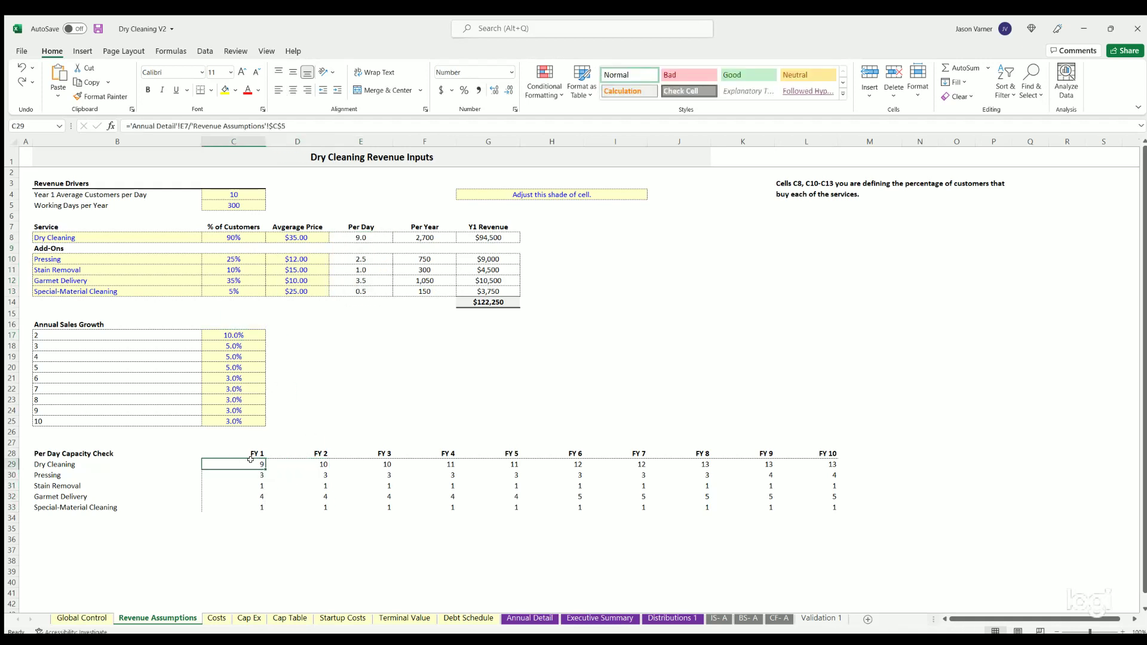
left_click(306, 464)
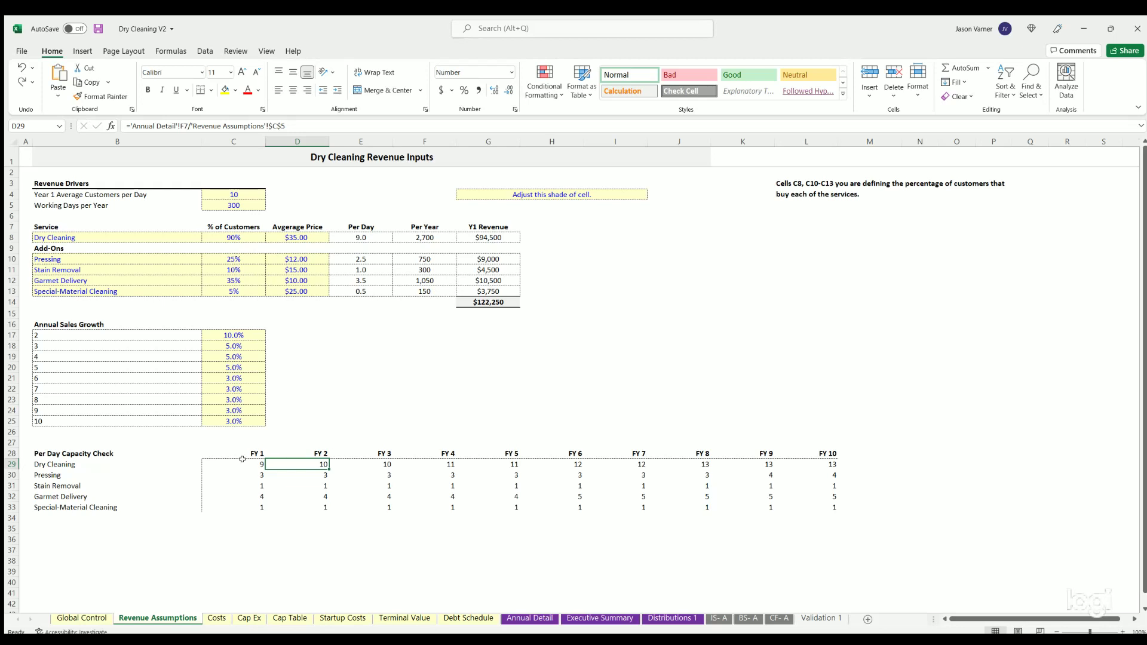
left_click_drag(258, 460, 800, 458)
left_click(237, 335)
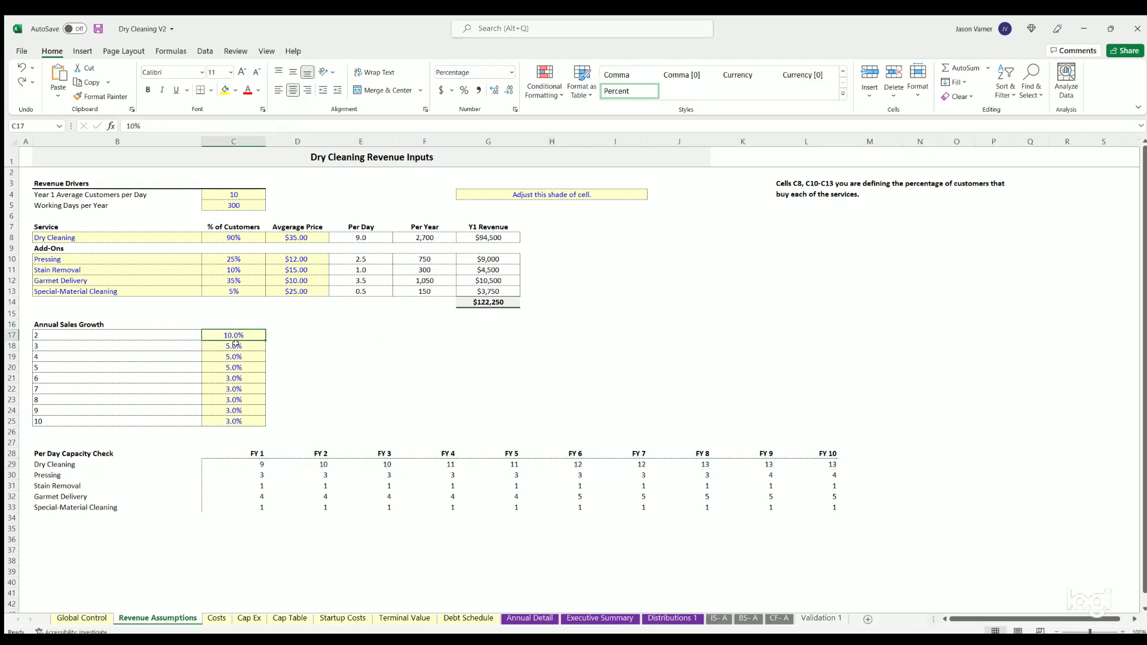
key("Down")
key("Down")
key("Down")
key("Down")
key("Down")
key("Down")
key("Down")
left_click_drag(237, 333, 236, 421)
key("ctrl+d")
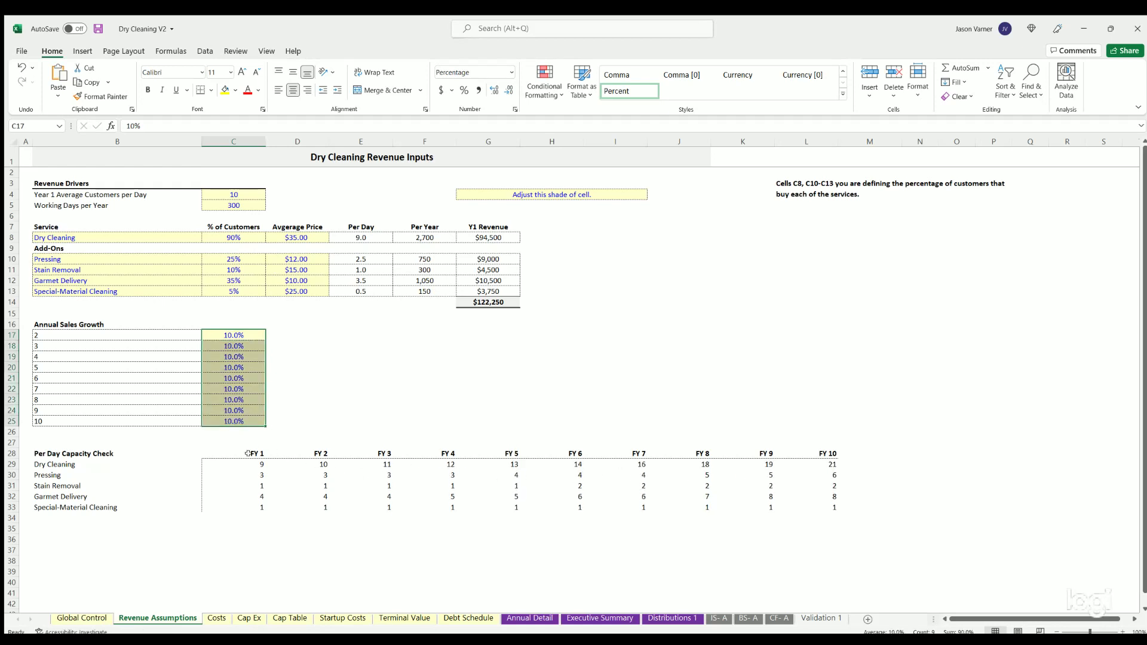
left_click(22, 67)
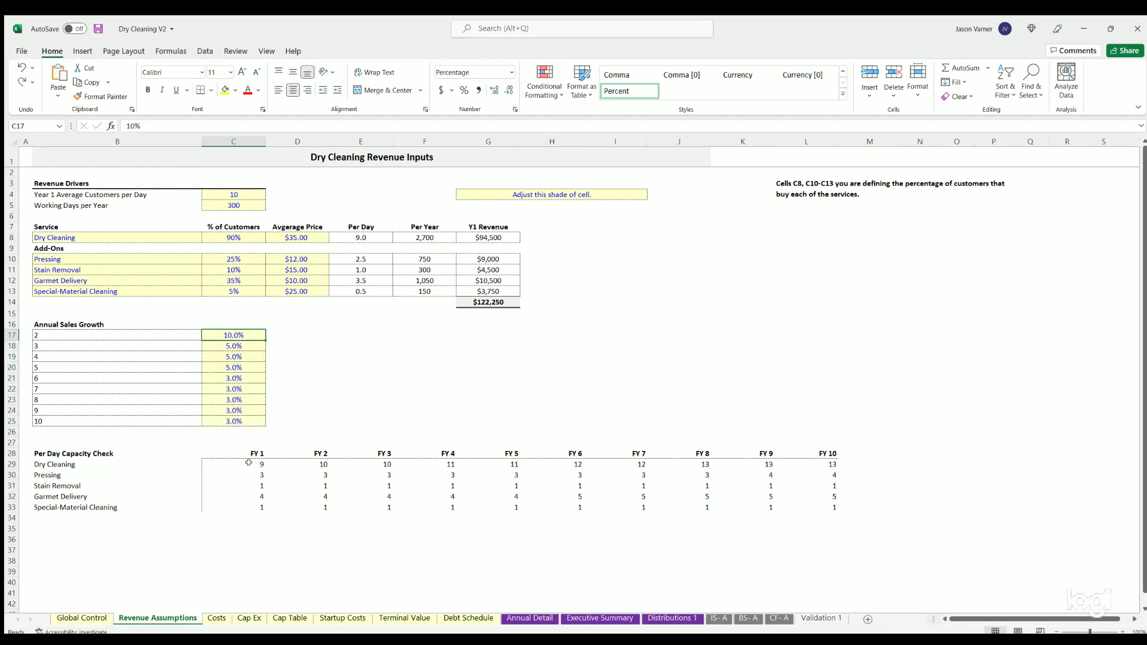
left_click_drag(248, 462, 250, 507)
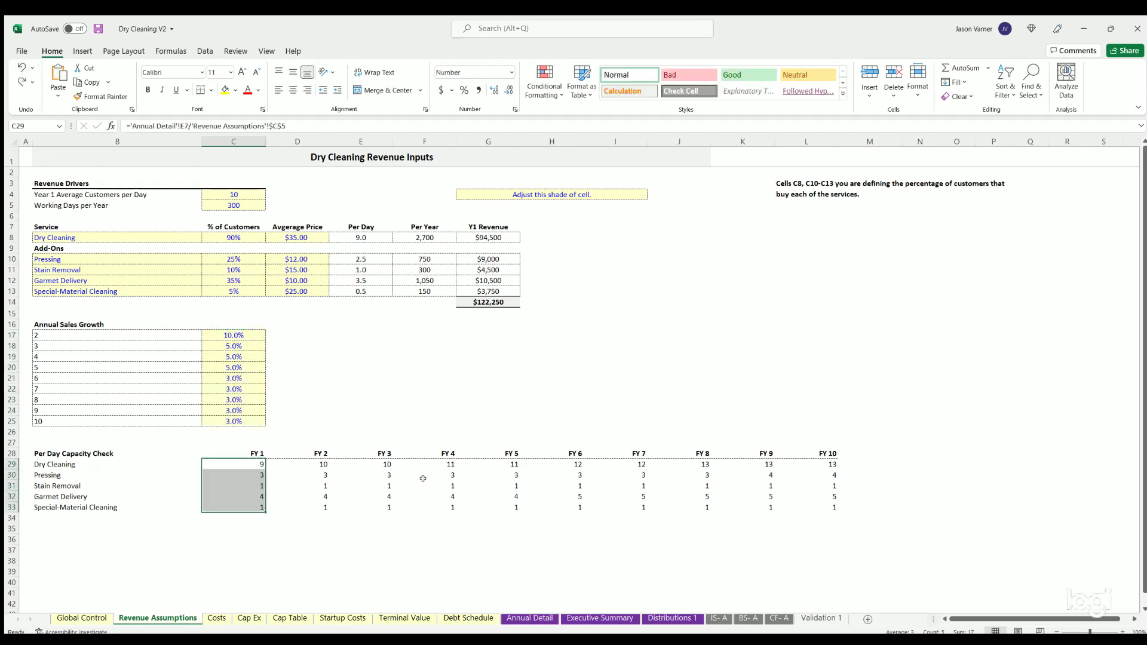
left_click_drag(84, 468, 81, 504)
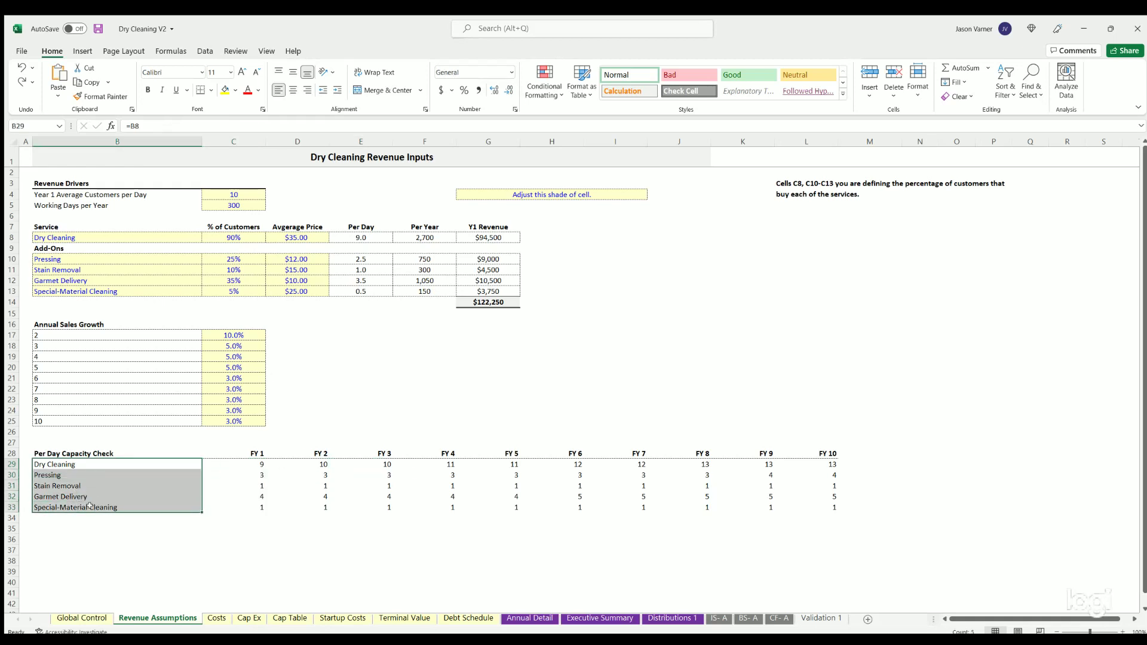
left_click(299, 475)
key("Down")
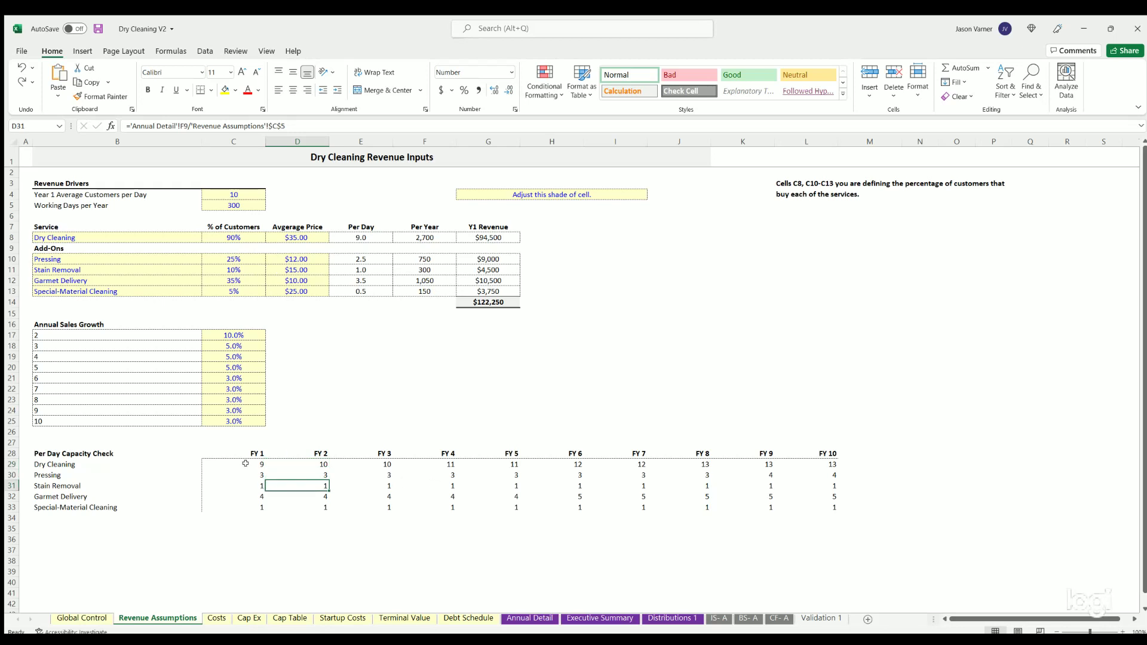
left_click_drag(246, 463, 800, 504)
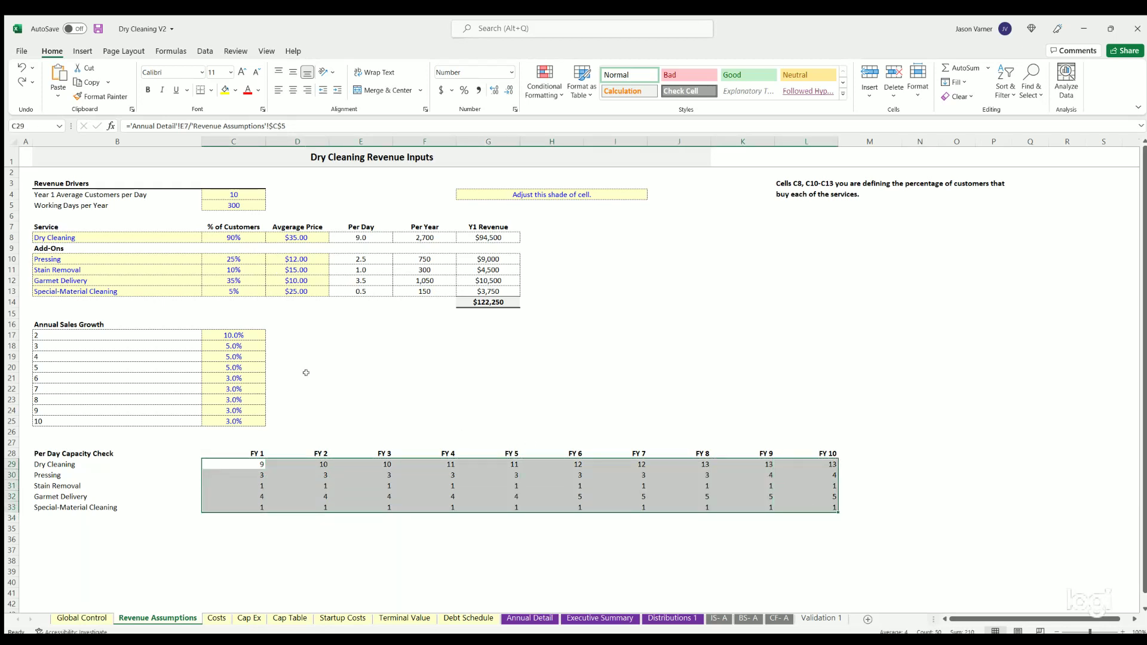
left_click_drag(237, 334, 233, 421)
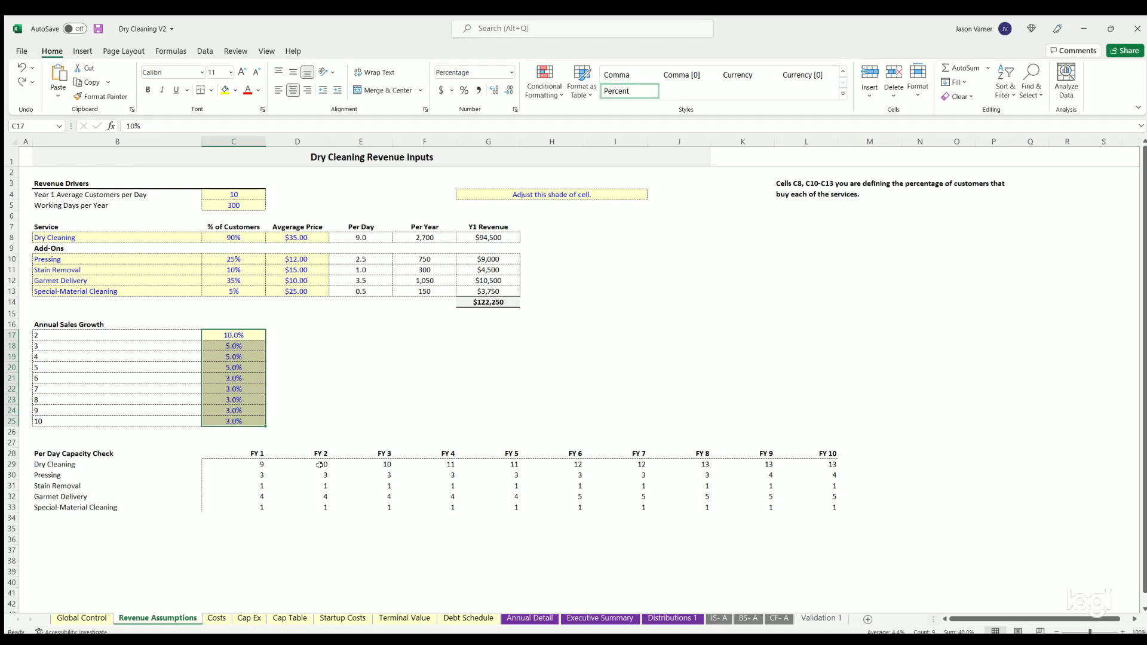
left_click(242, 463)
key("Down")
key("Down")
left_click(587, 496)
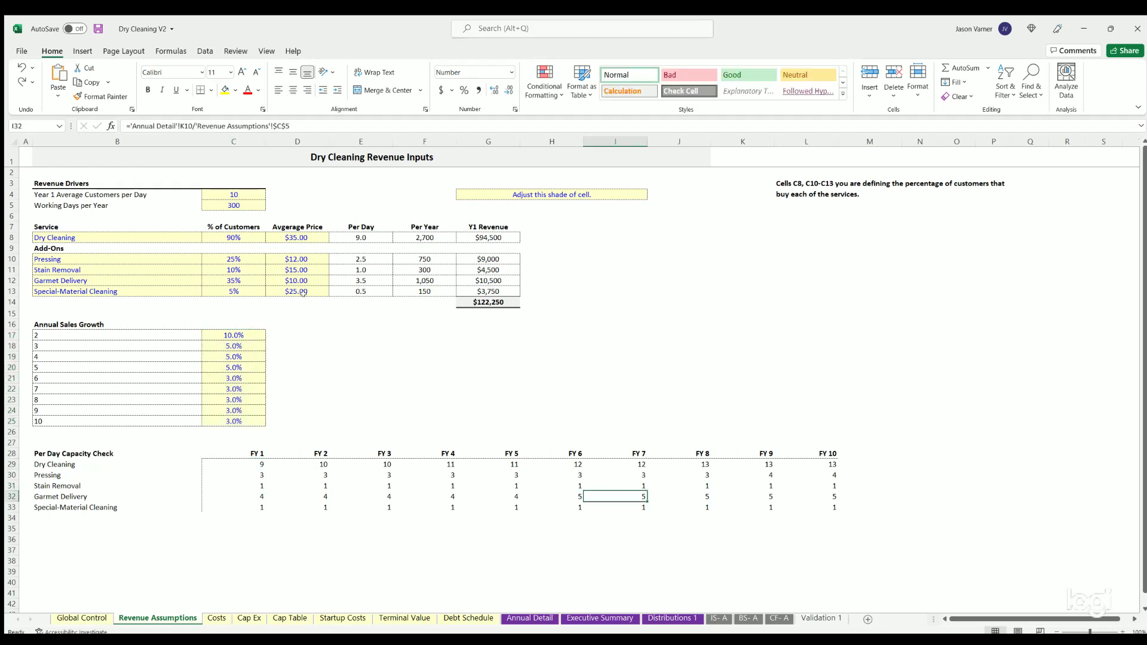
- Move to the Costs sheet and inspect the Worker Type 1 item, count and annual cost
left_click(370, 387)
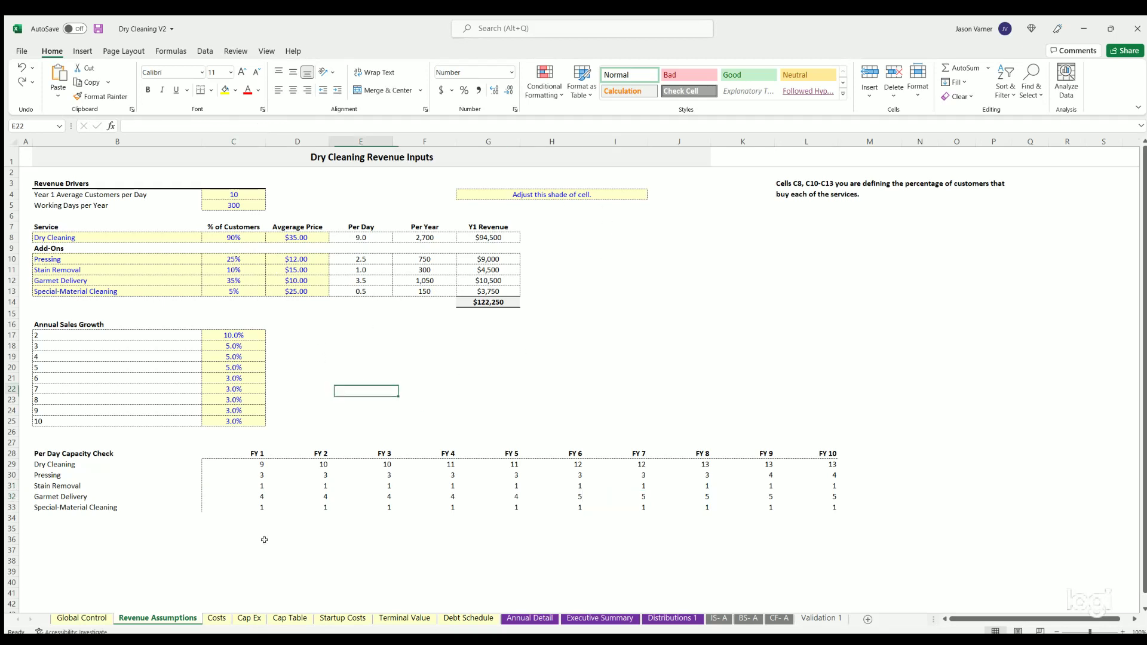
left_click(217, 618)
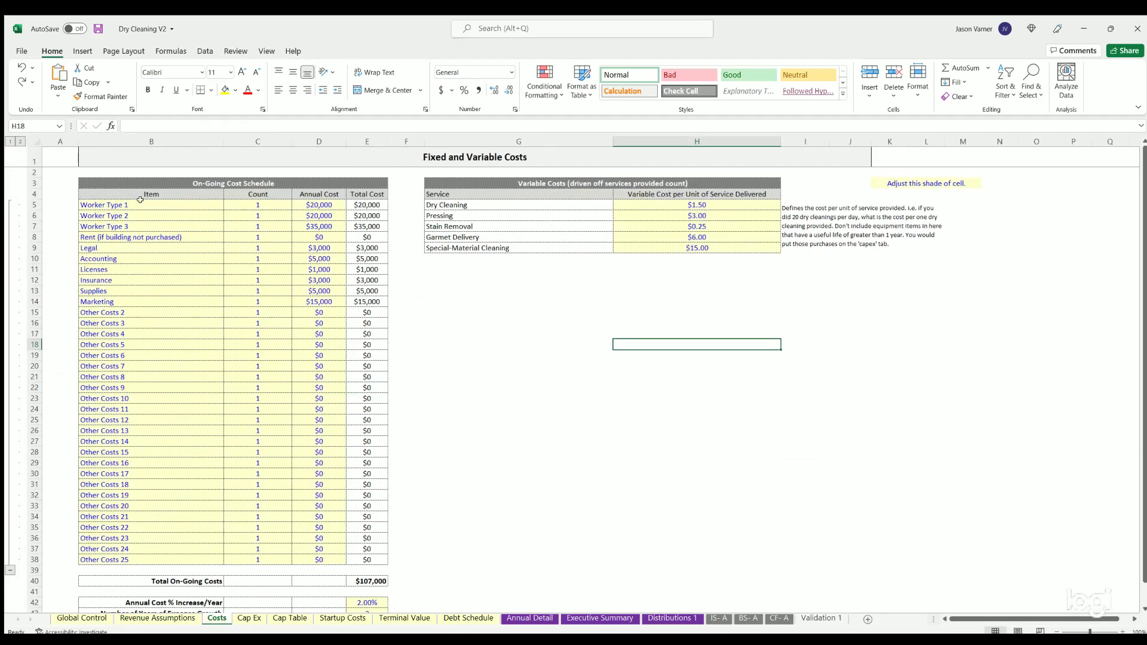
left_click_drag(143, 205, 355, 561)
left_click(326, 203)
left_click_drag(146, 205, 277, 550)
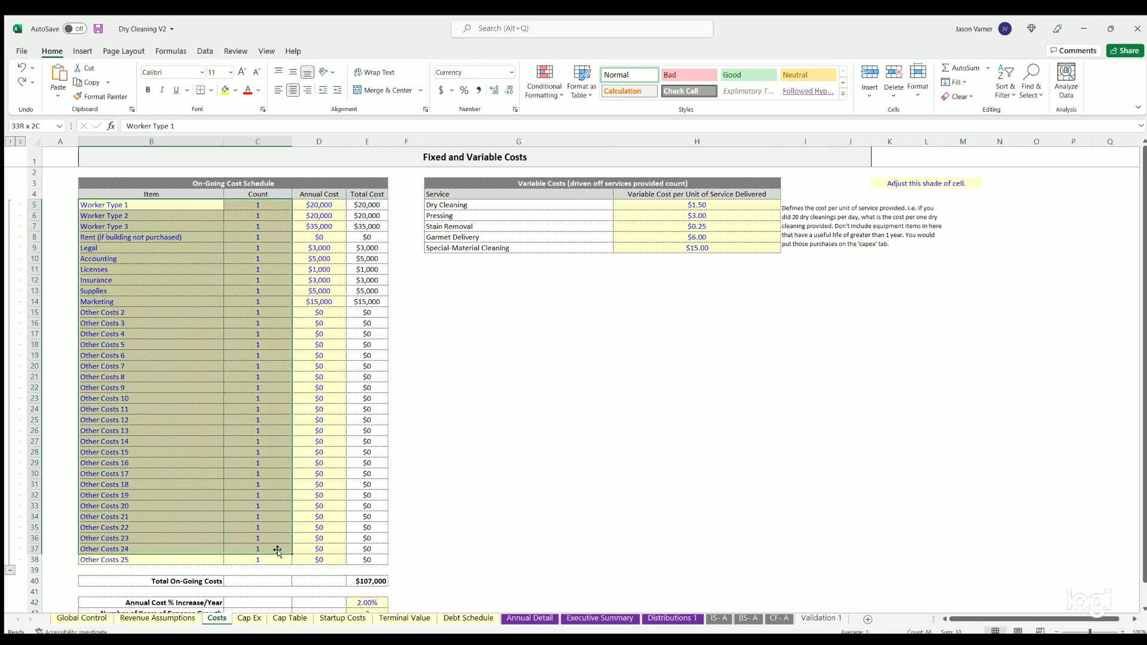
left_click(251, 203)
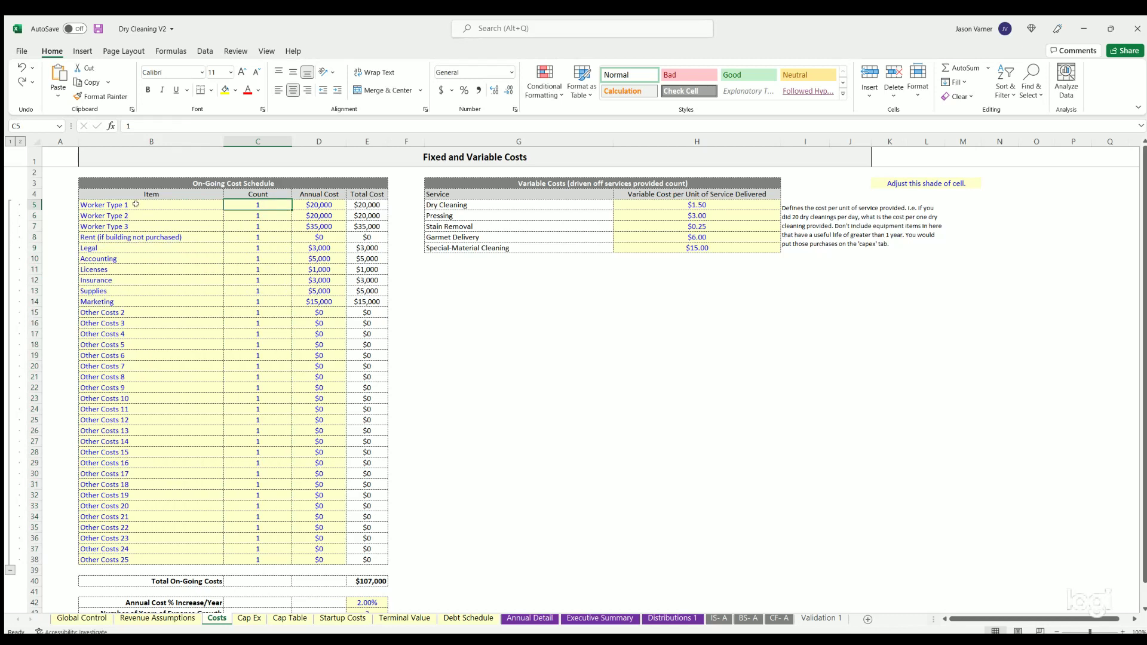
left_click(135, 204)
left_click(256, 202)
left_click(131, 204)
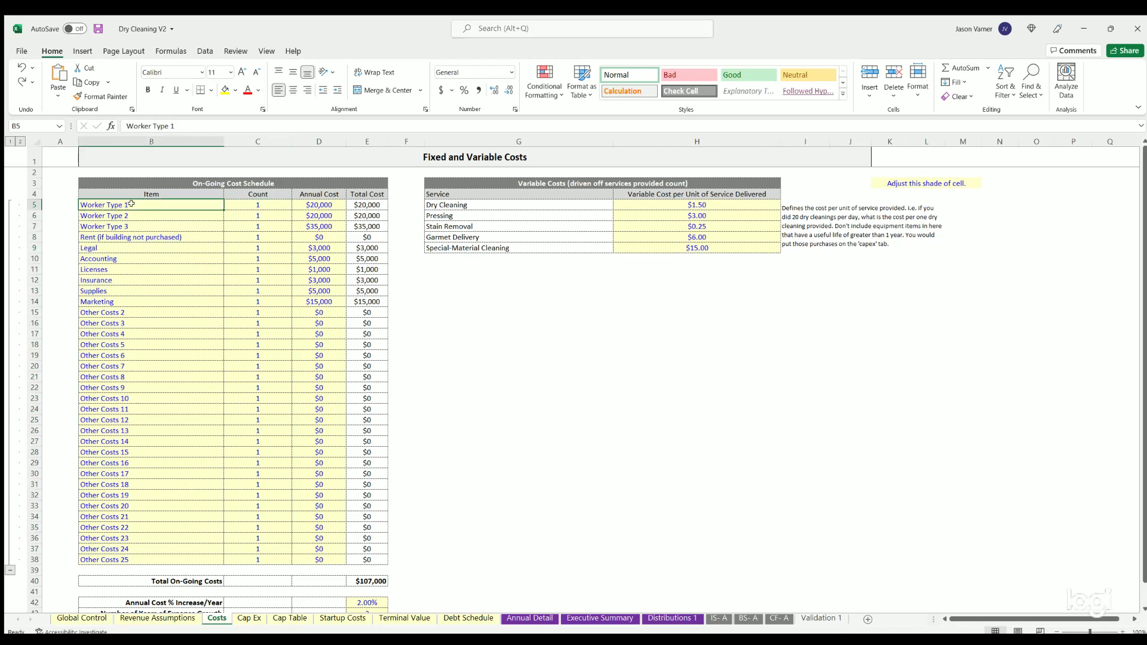
- Inspect the Total Cost formulas for Worker Type 1, Rent and Supplies, and the $107,000 E40 sum
left_click(257, 203)
left_click(318, 204)
left_click(372, 202)
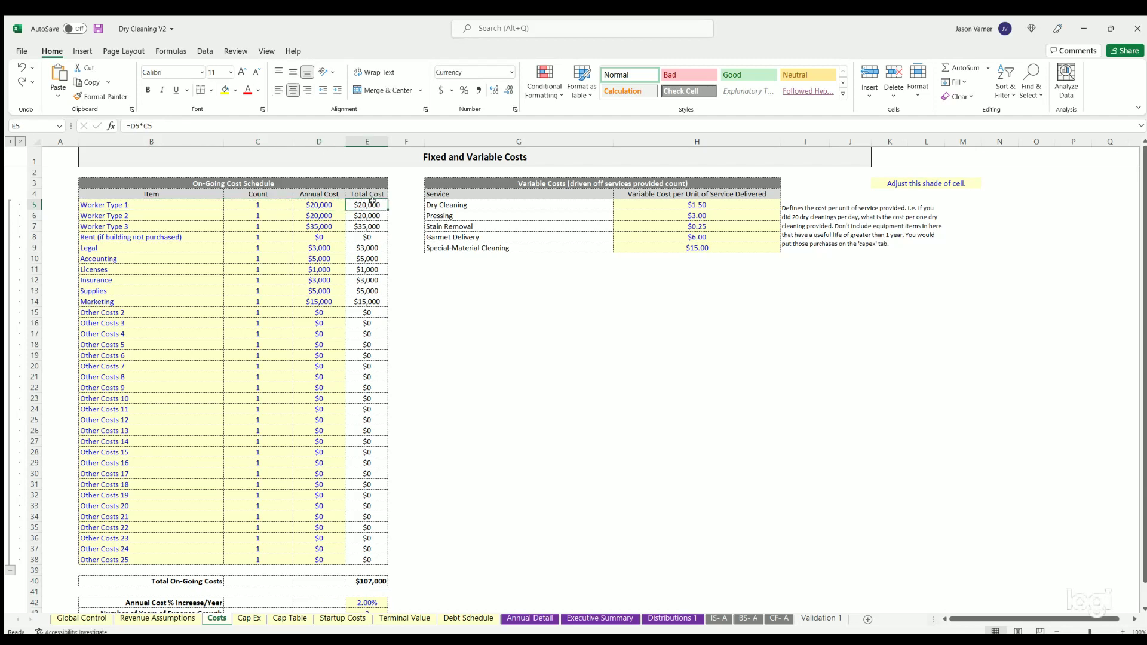
left_click(370, 237)
left_click(367, 291)
scroll(361, 418, "down", 4)
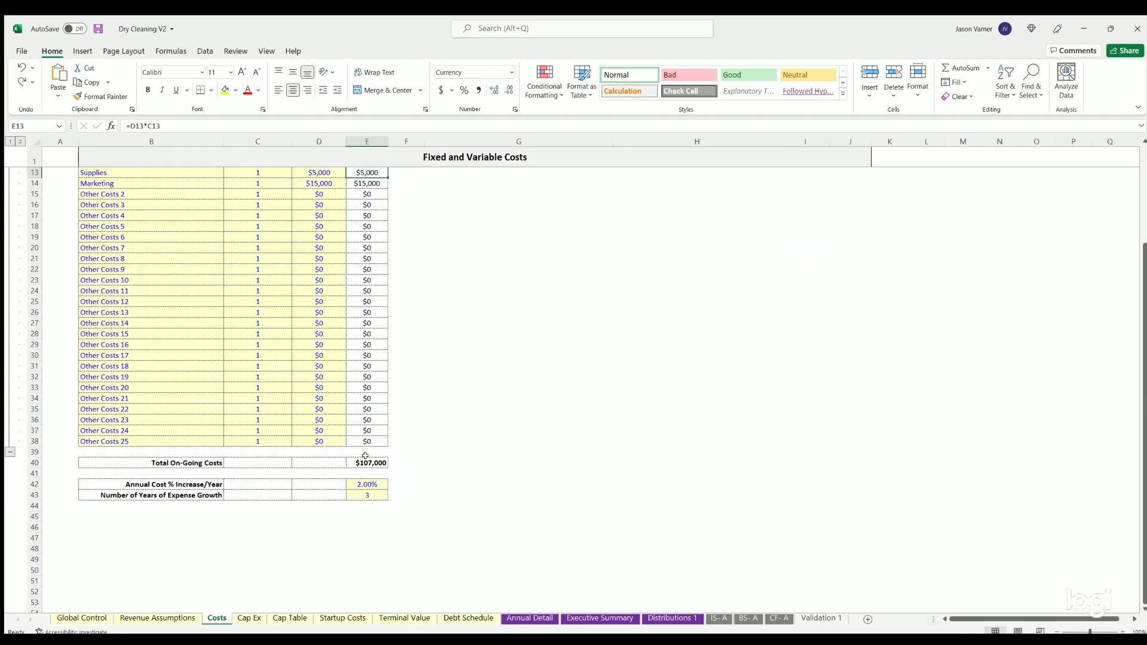
left_click(365, 462)
scroll(686, 564, "up", 4)
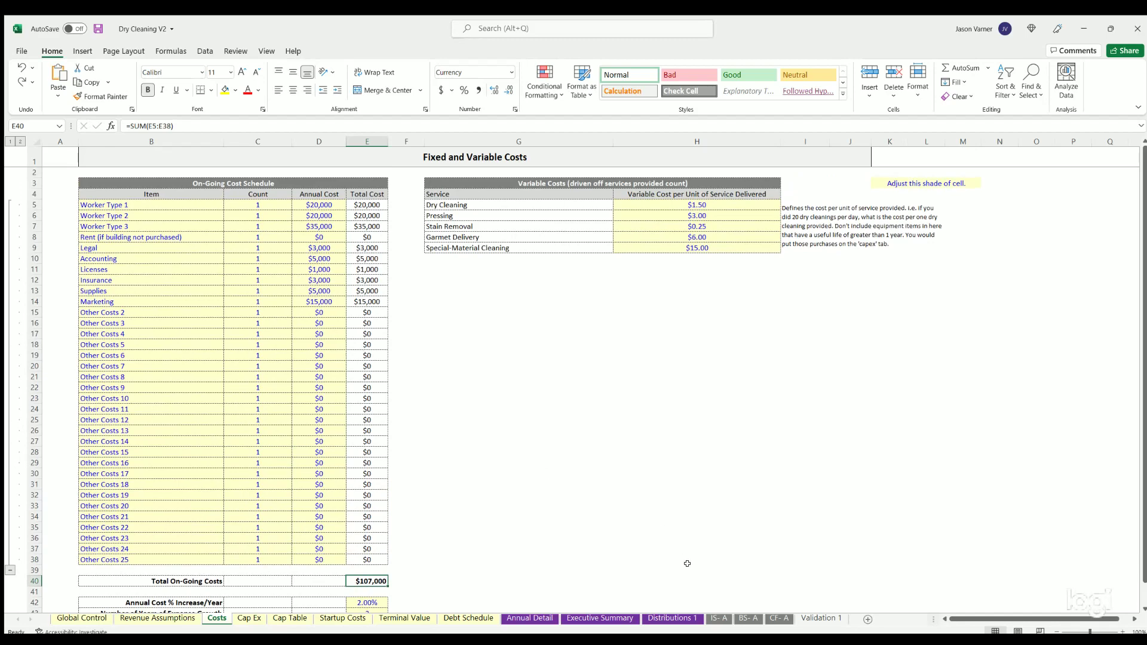
left_click(529, 618)
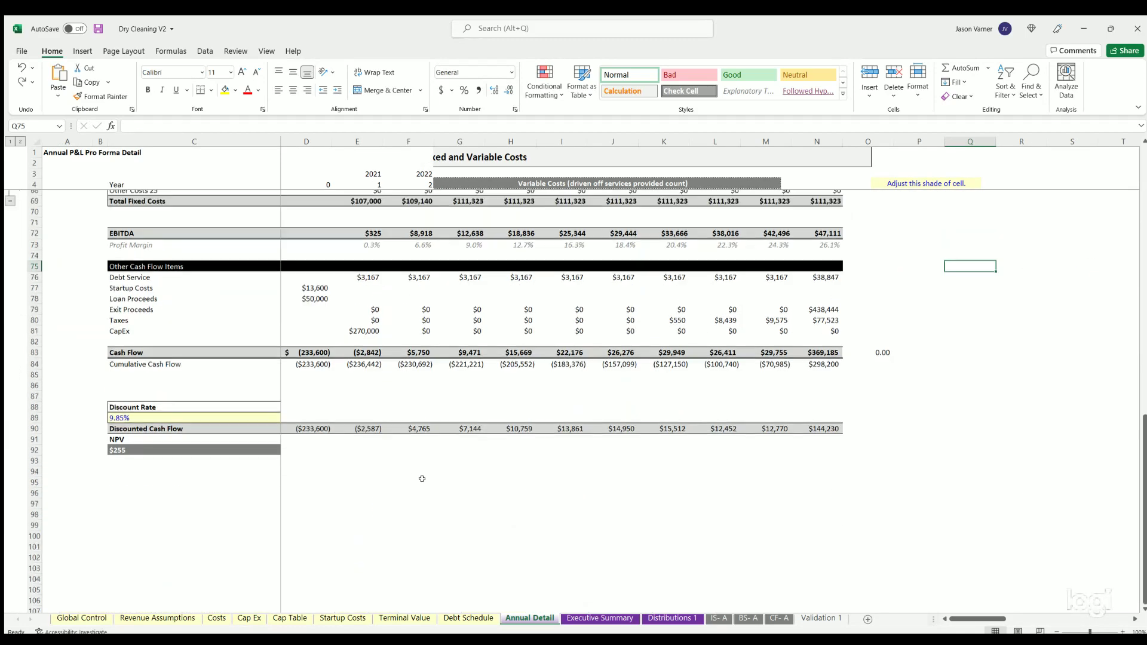
scroll(421, 478, "up", 4)
scroll(345, 329, "down", 7)
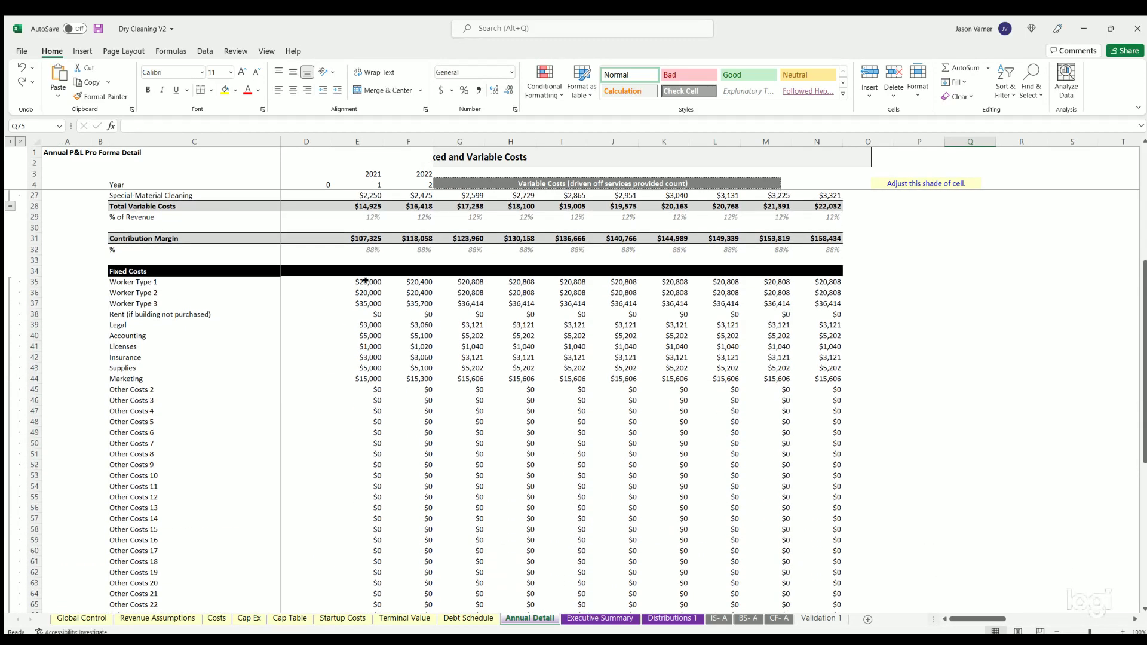
left_click_drag(366, 286, 345, 583)
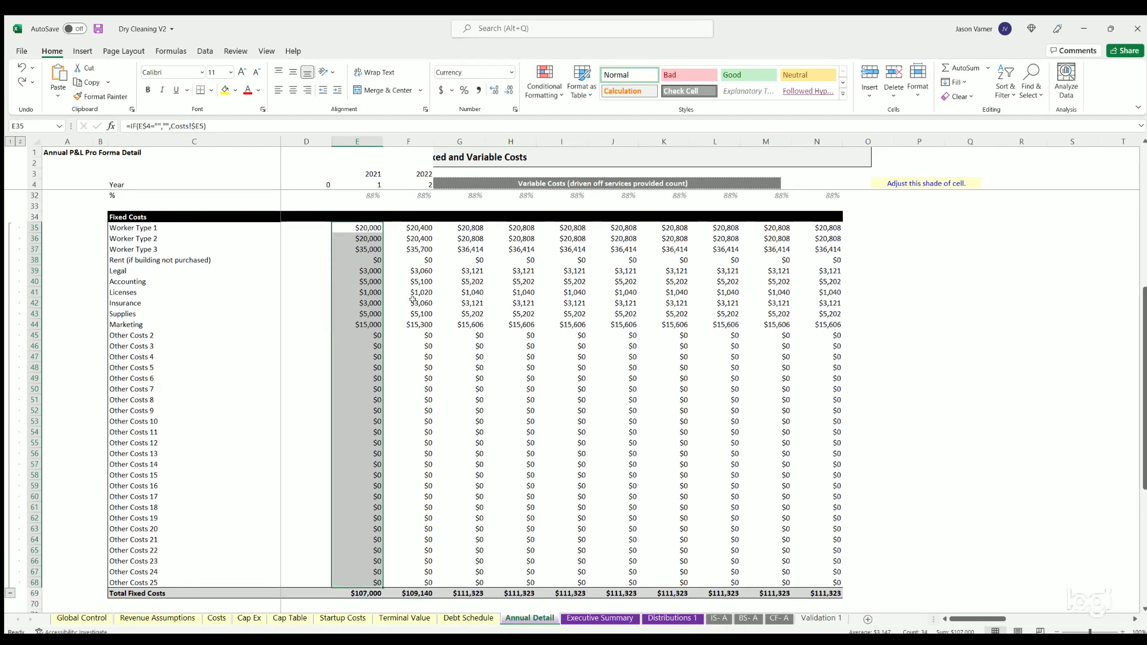
left_click(412, 299)
left_click(216, 618)
scroll(346, 517, "down", 2)
scroll(345, 517, "down", 2)
left_click(364, 483)
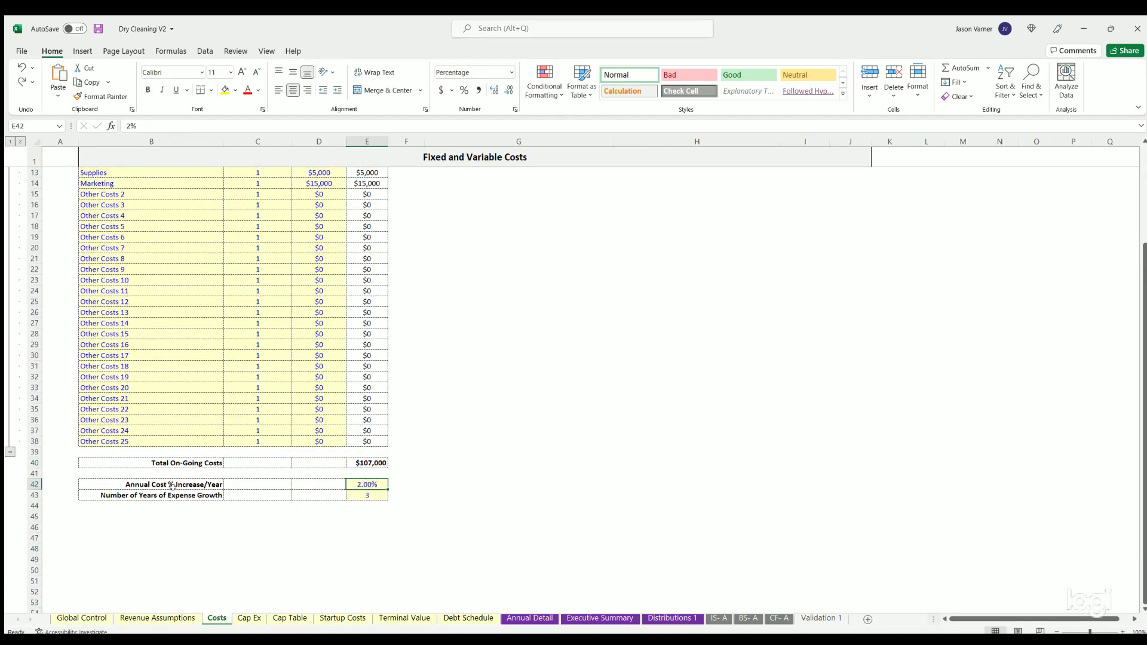
left_click(354, 494)
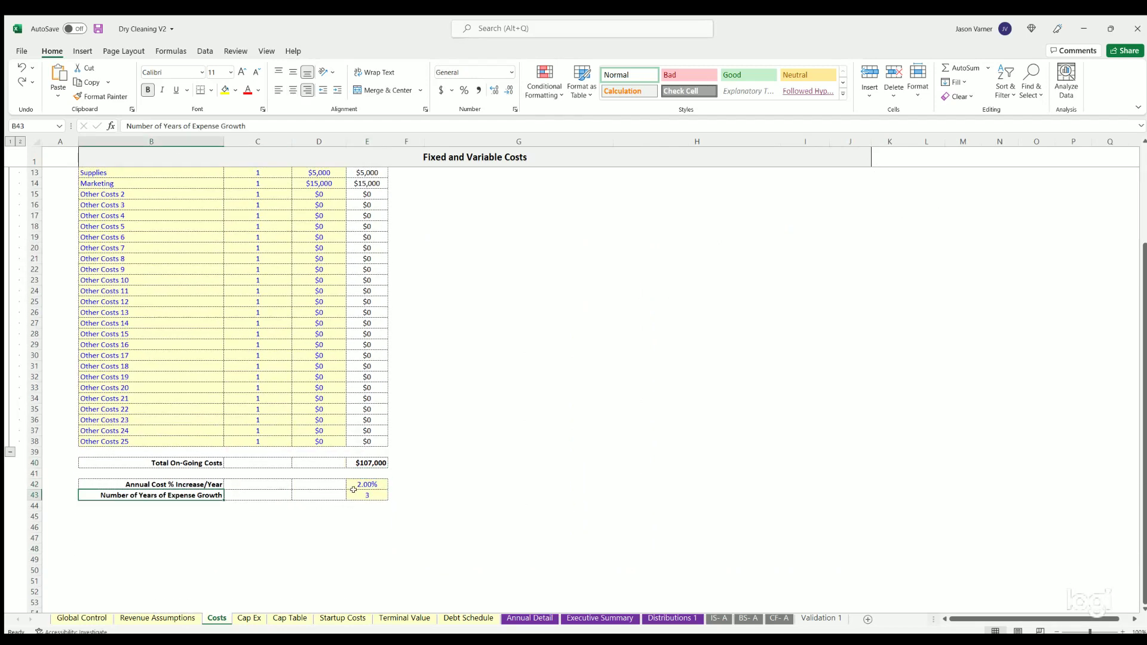
left_click(522, 618)
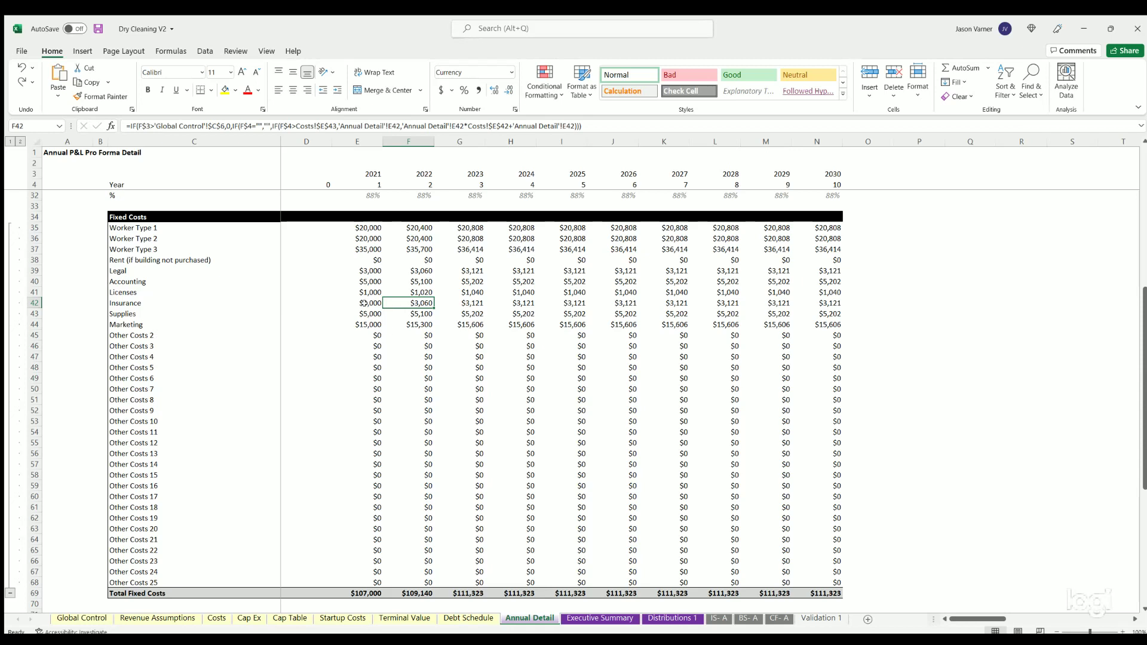
left_click(368, 300)
left_click(418, 302)
left_click(472, 302)
left_click_drag(517, 303, 818, 303)
left_click(216, 618)
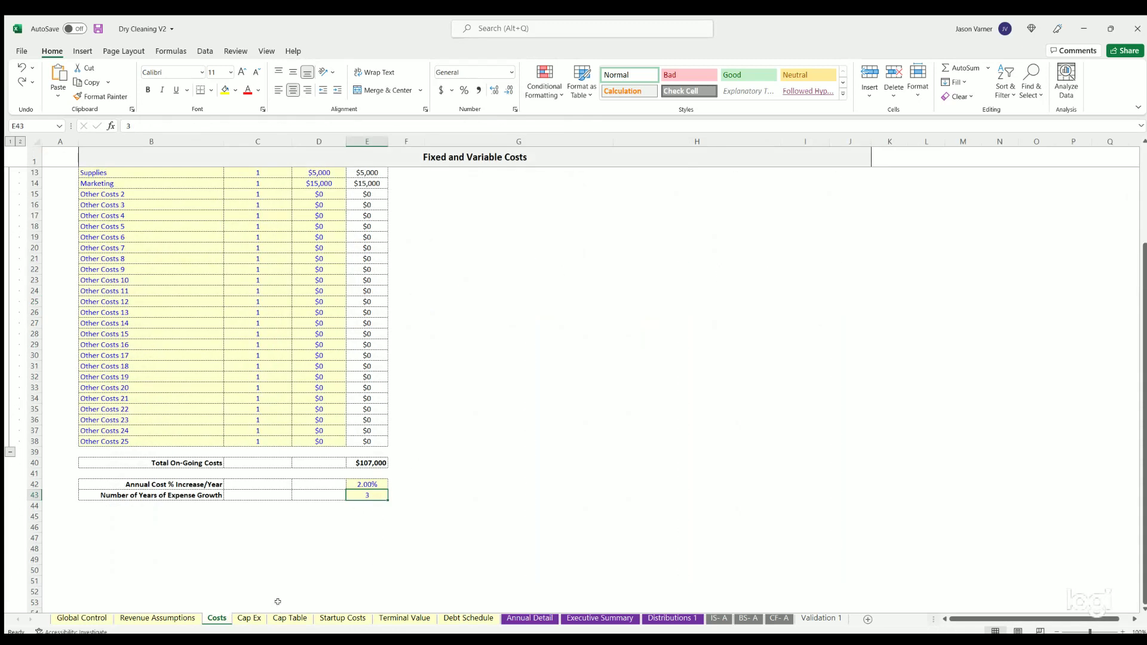
left_click(369, 483)
scroll(369, 484, "up", 4)
left_click(757, 358)
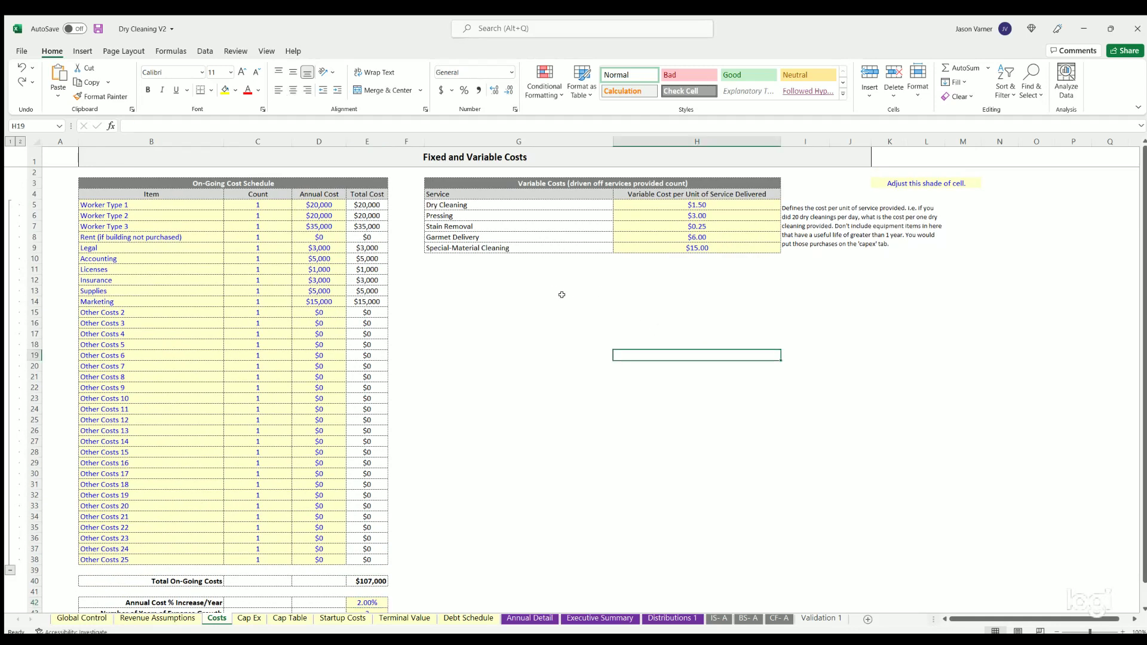
left_click(473, 201)
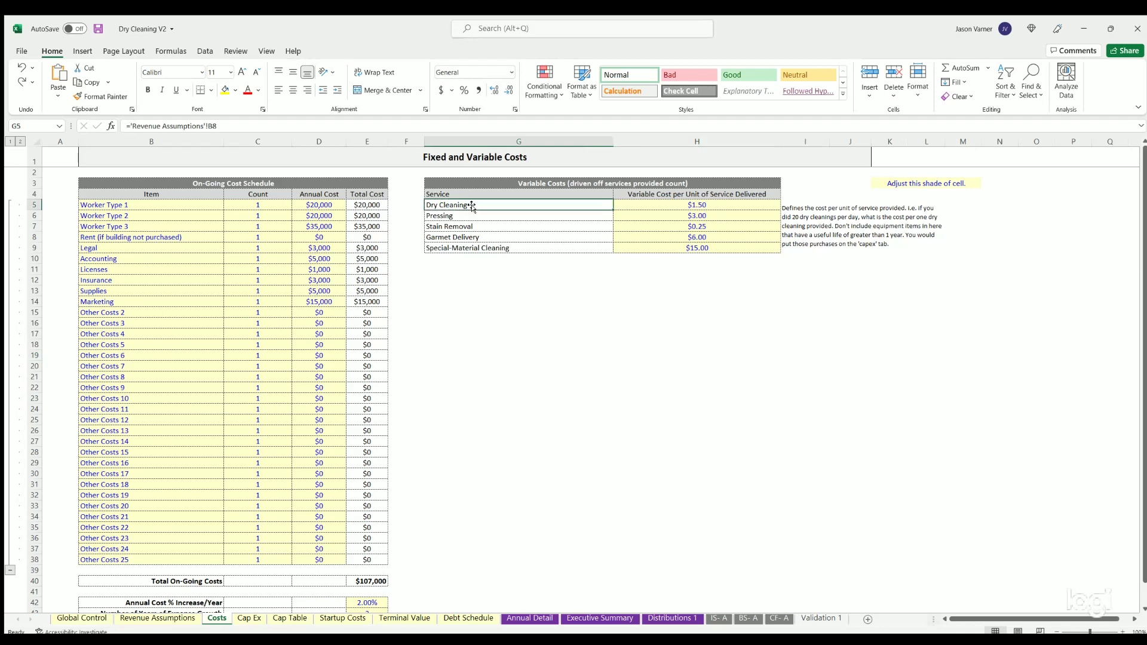
left_click_drag(468, 206, 465, 246)
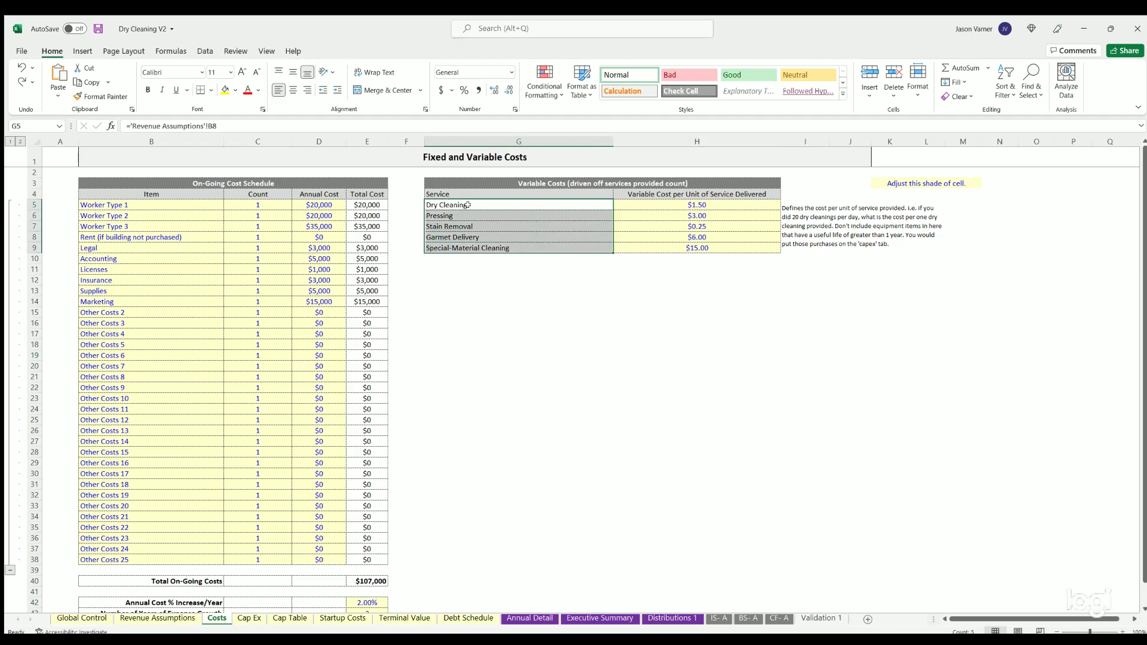
left_click(703, 201)
left_click(707, 218)
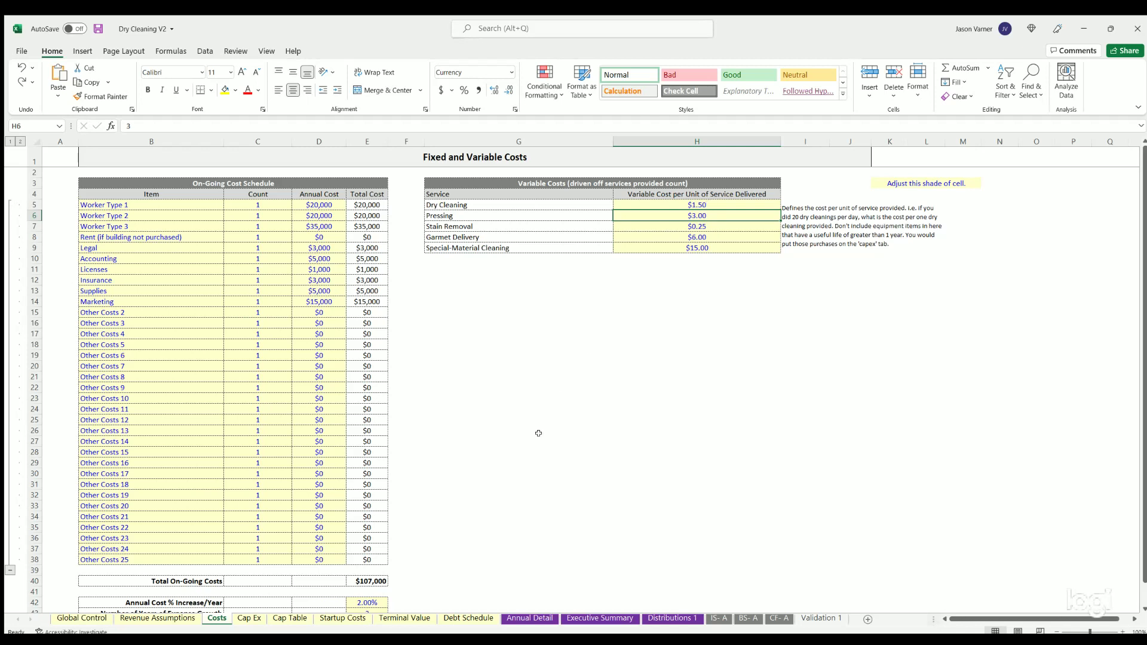
left_click_drag(168, 204, 161, 366)
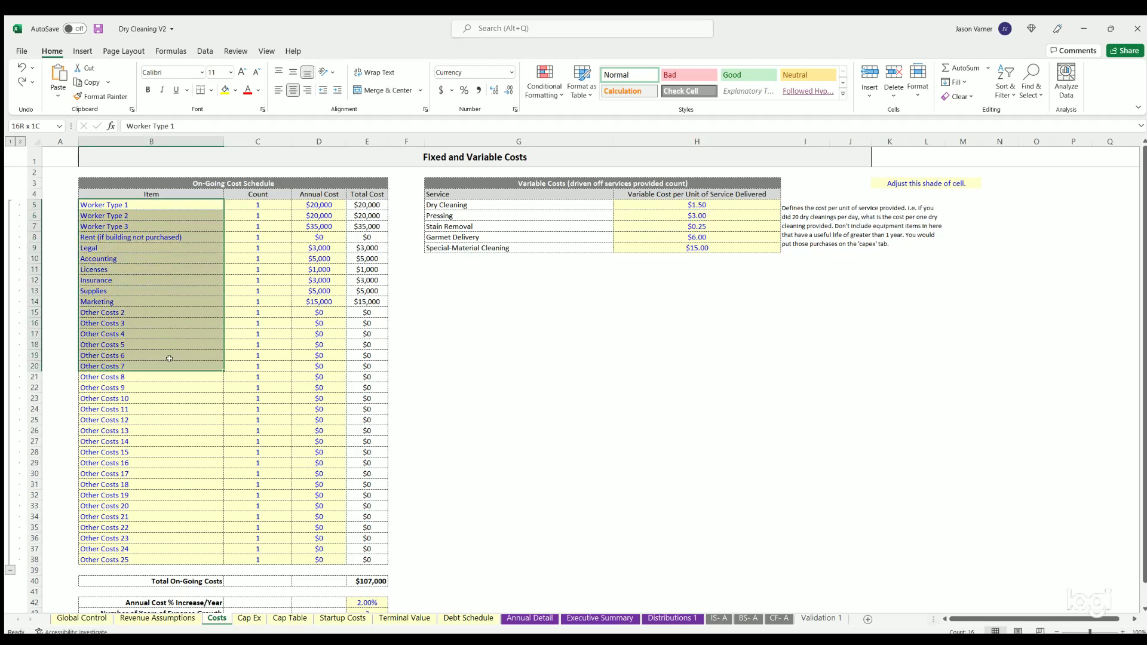
left_click(687, 206)
key("Down")
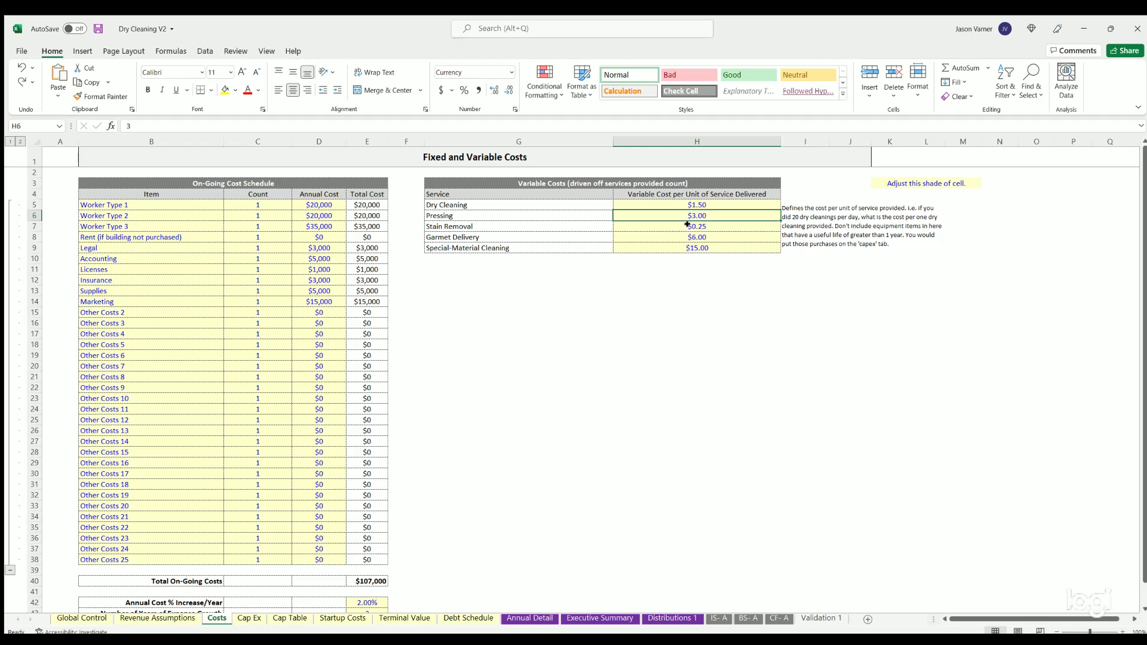
key("Down")
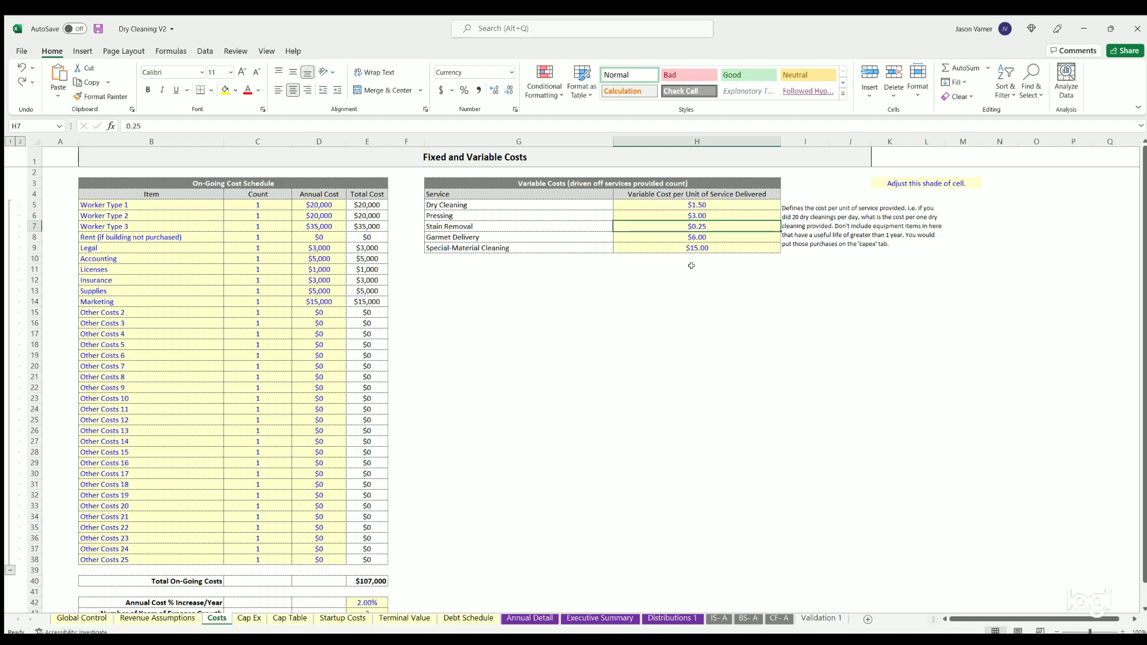
left_click(510, 204)
left_click(509, 215)
left_click(507, 225)
left_click(503, 204)
left_click(502, 215)
left_click(507, 226)
left_click(506, 237)
left_click(505, 248)
left_click(504, 204)
left_click(682, 204)
left_click(682, 226)
left_click(698, 204)
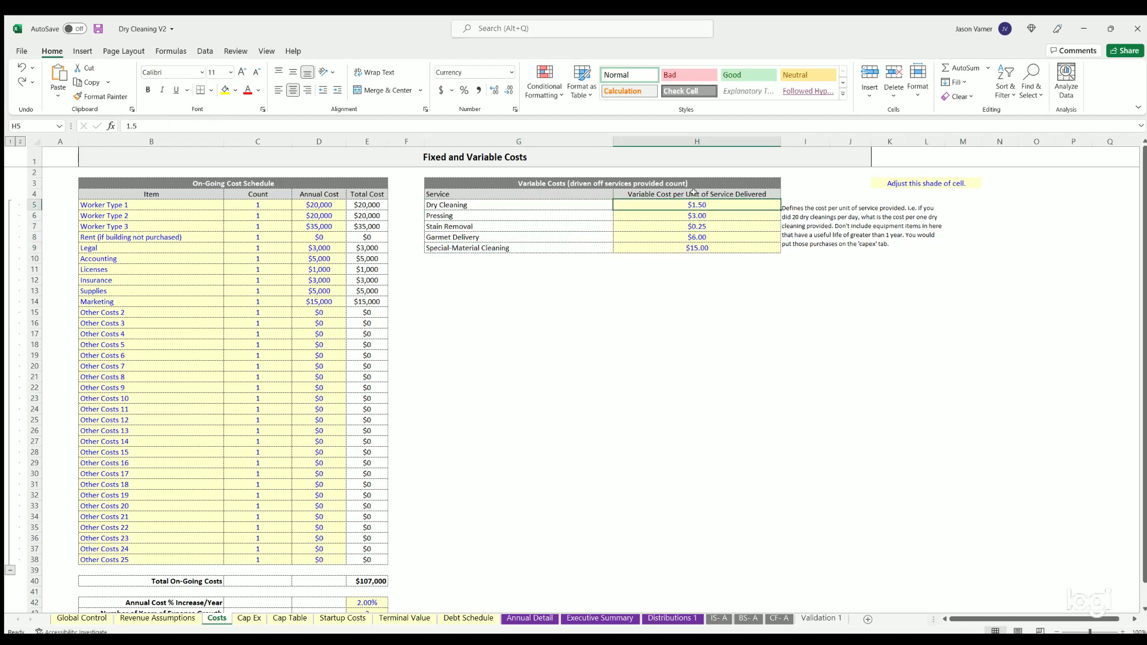
left_click_drag(520, 203, 520, 248)
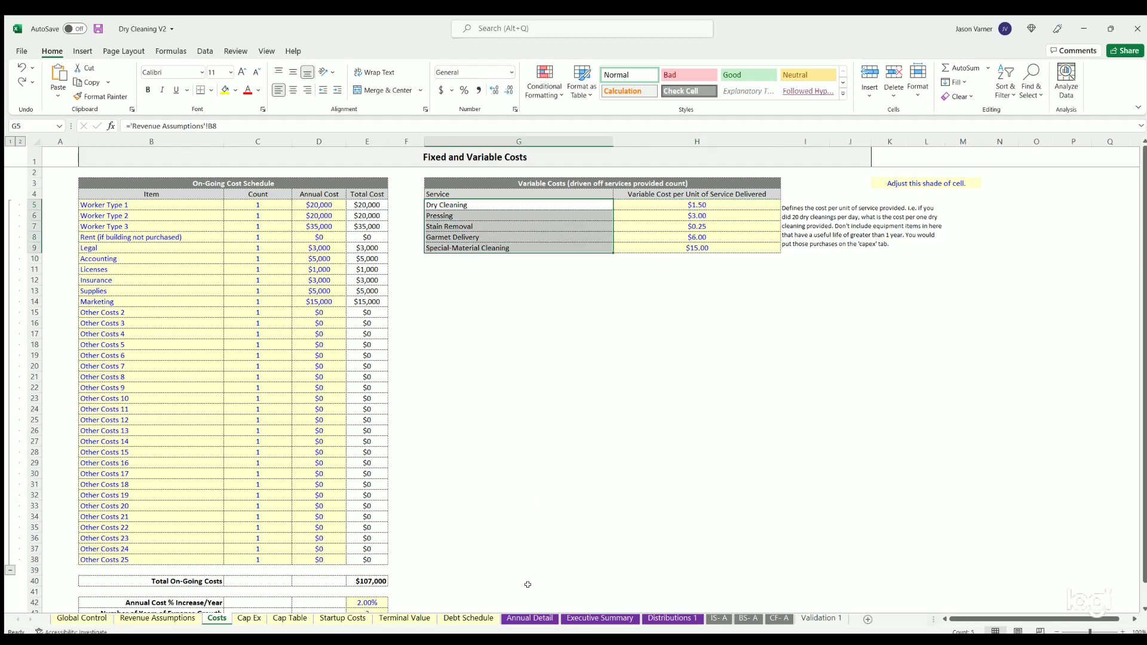
- Show the Annual Detail sheet and mark the Services Revenue and Variable Costs sections
left_click(527, 618)
scroll(401, 403, "up", 10)
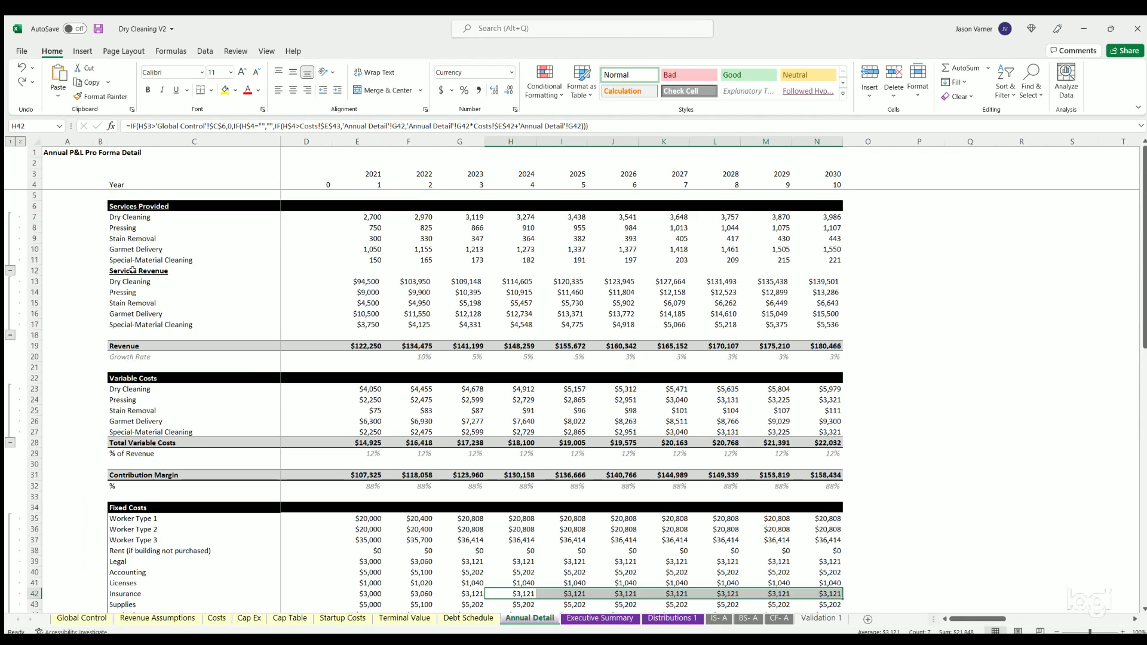
left_click(169, 276)
left_click_drag(169, 275, 311, 294)
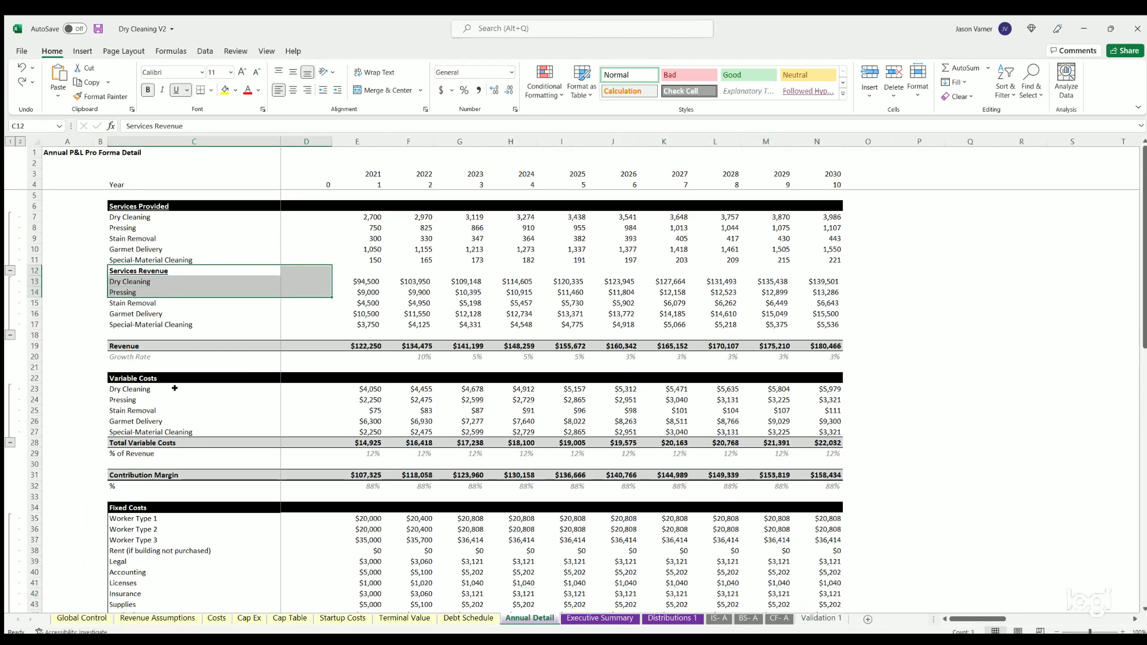
left_click_drag(149, 376, 836, 431)
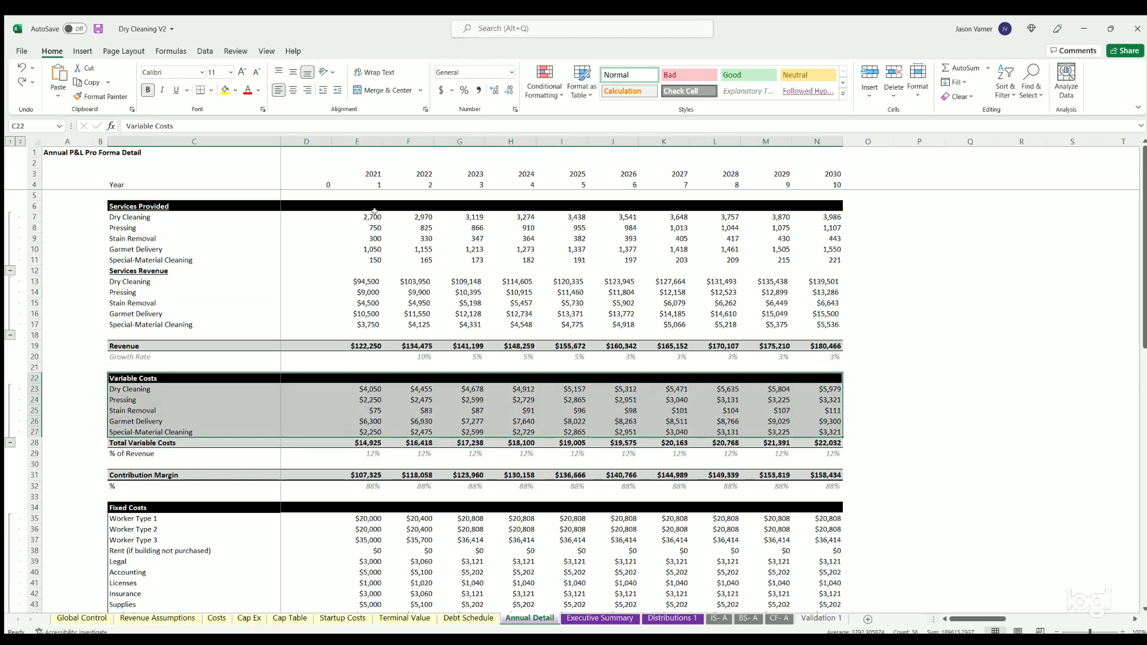
- Mark yearly service volumes, revenue, variable costs and contribution margin, checking formulas in E7, F8 and G8
left_click_drag(365, 214, 833, 272)
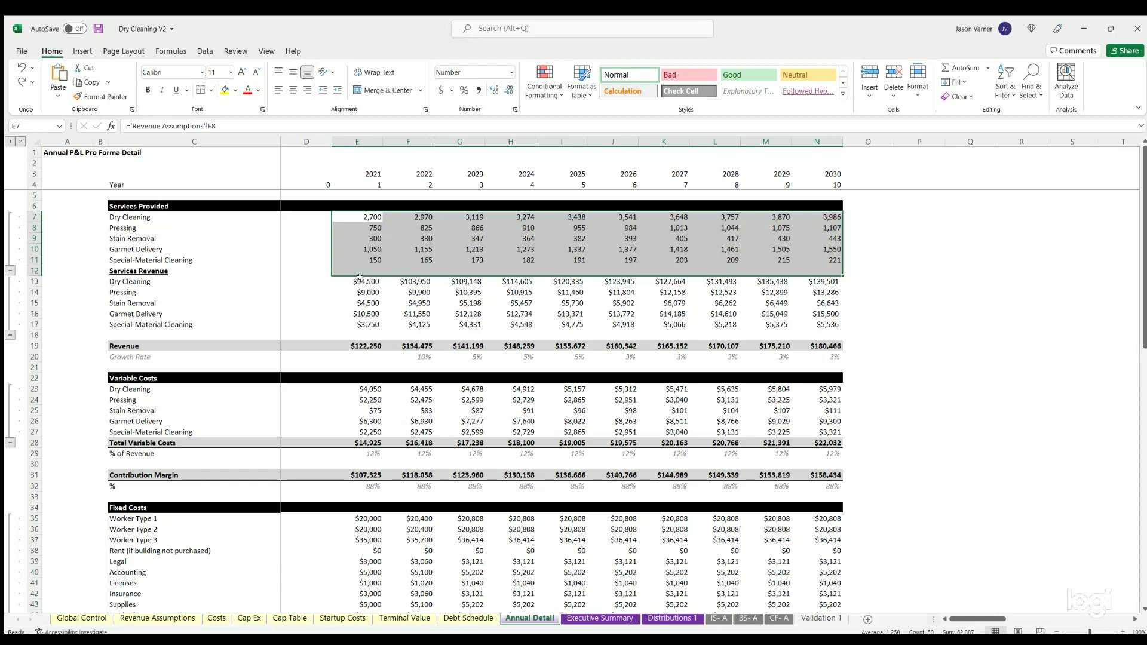
left_click_drag(360, 277, 797, 317)
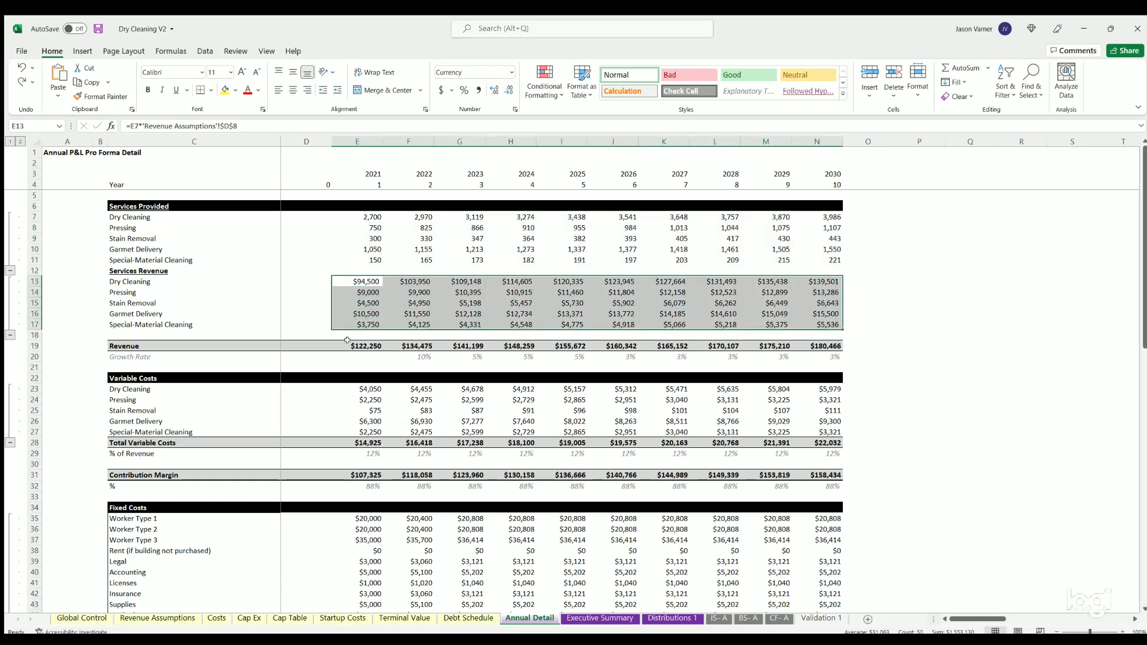
left_click_drag(361, 388, 833, 431)
left_click(456, 226)
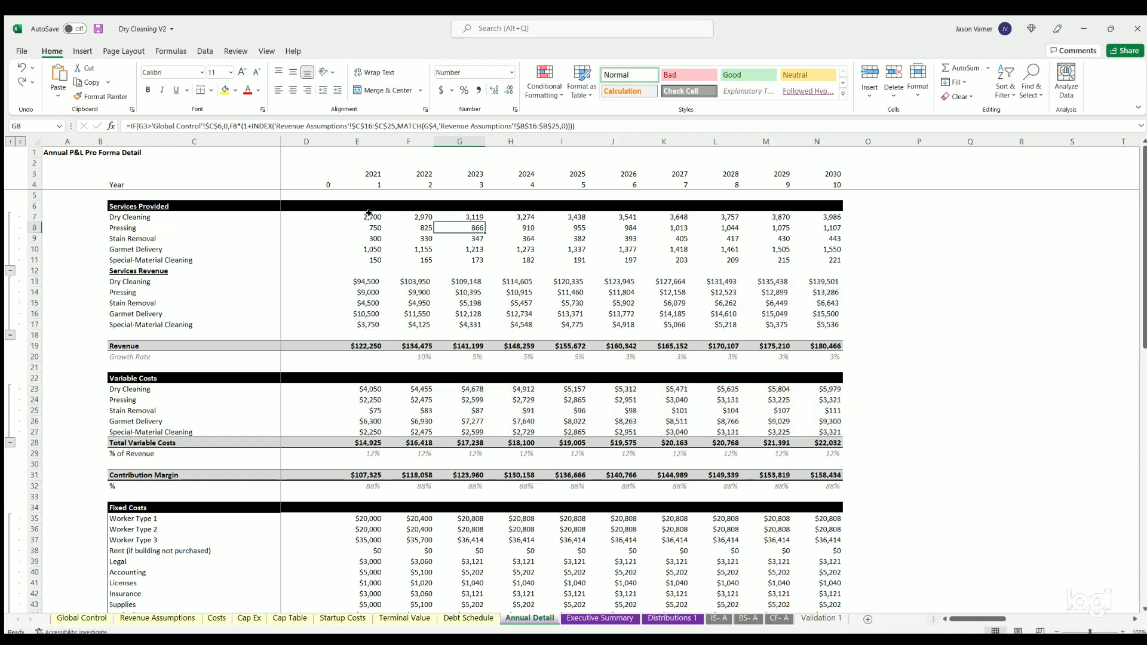
left_click(368, 217)
left_click(418, 227)
left_click(477, 227)
scroll(406, 266, "down", 4)
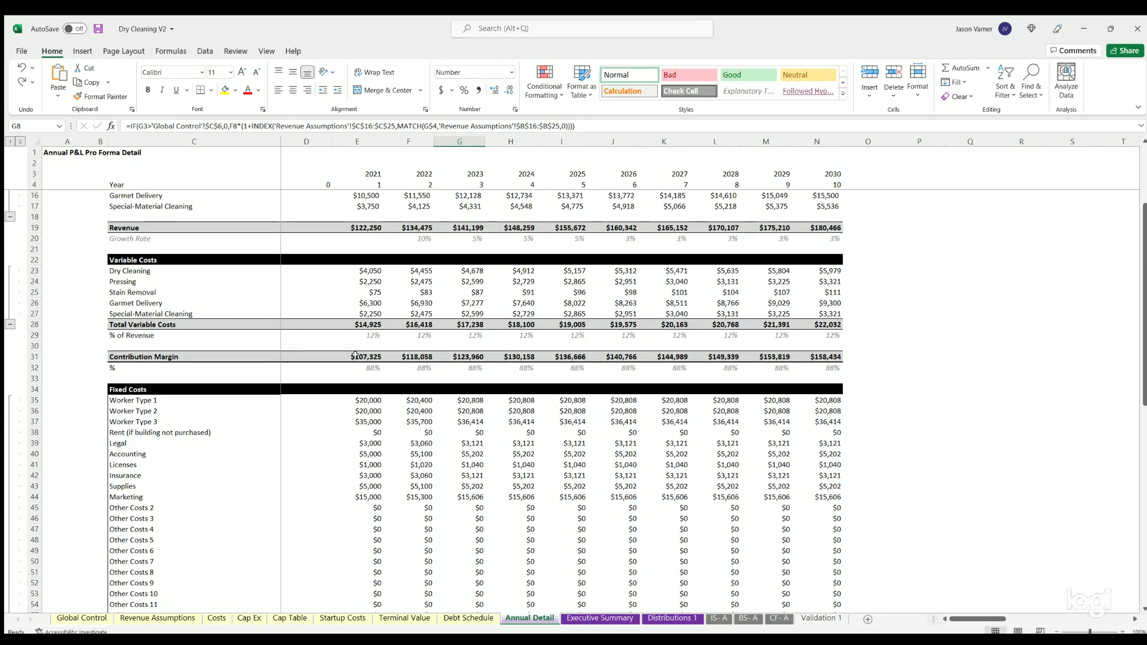
left_click_drag(355, 355, 821, 356)
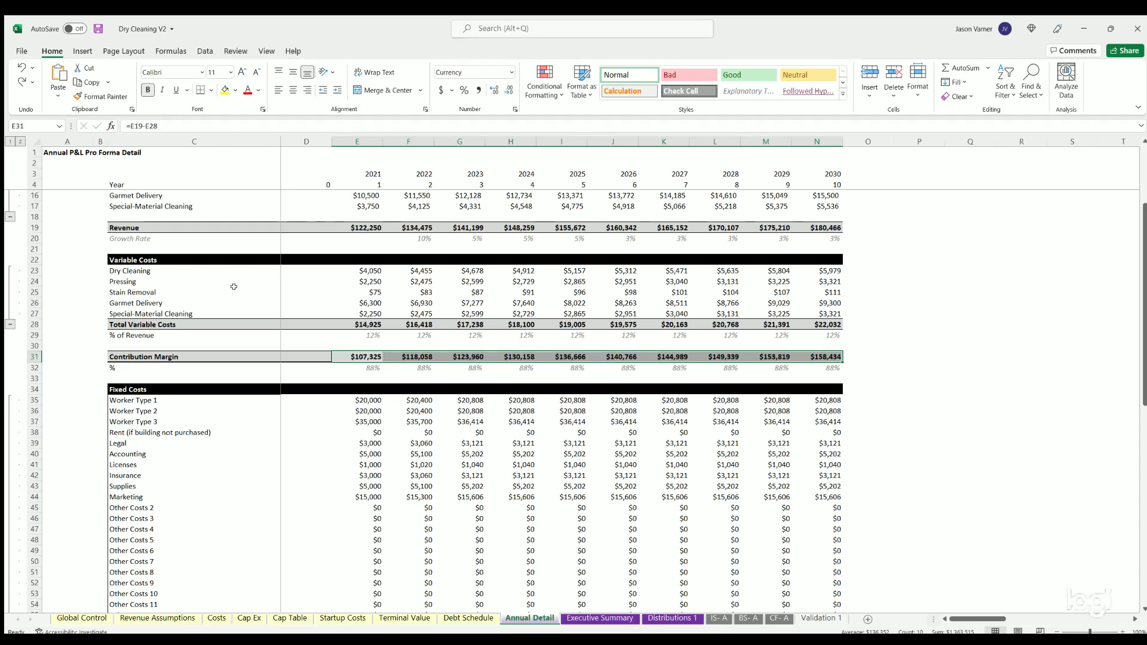
- Inspect the Total Fixed Costs sum in E69 and the EBITDA formulas in E72 and N72
scroll(346, 302, "down", 4)
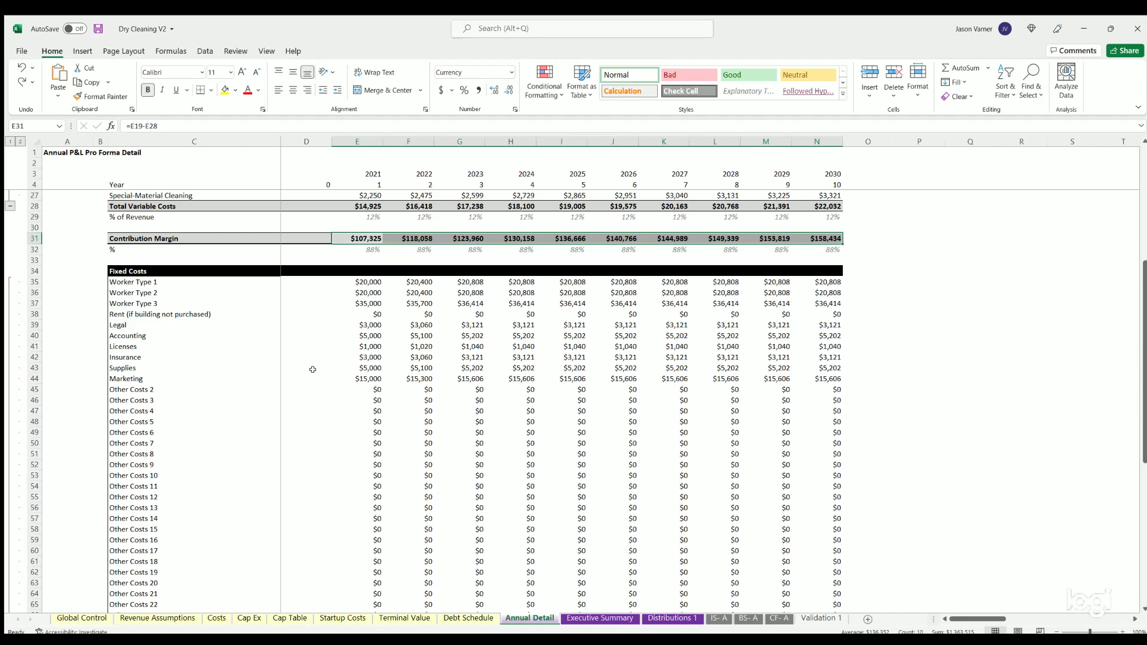
scroll(369, 336, "down", 7)
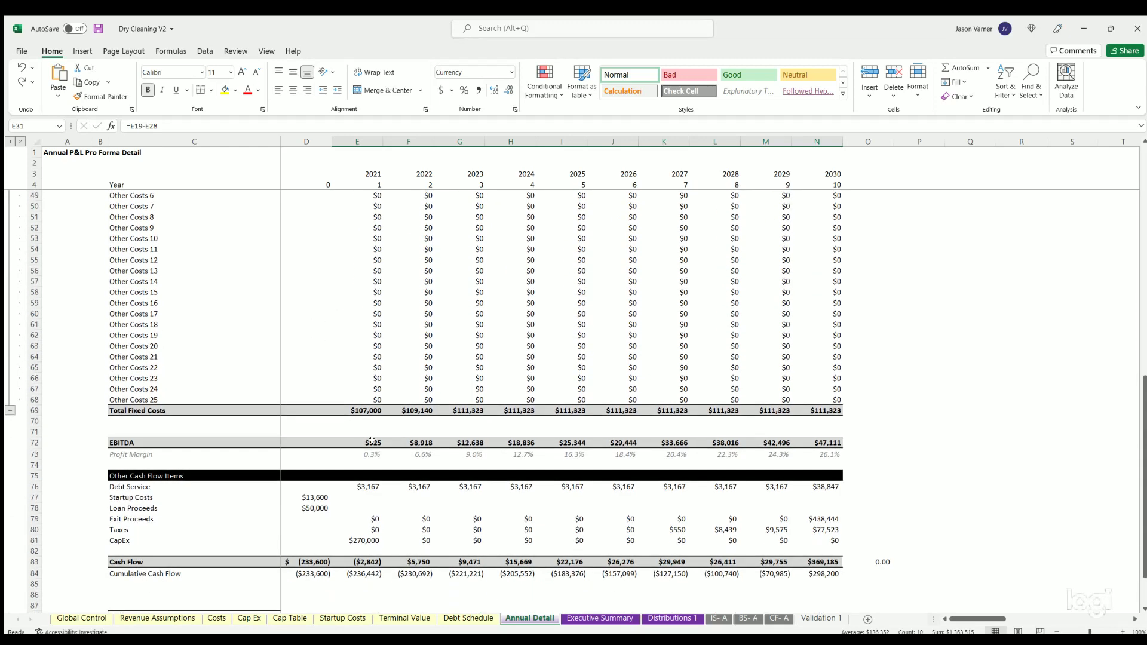
left_click(366, 442)
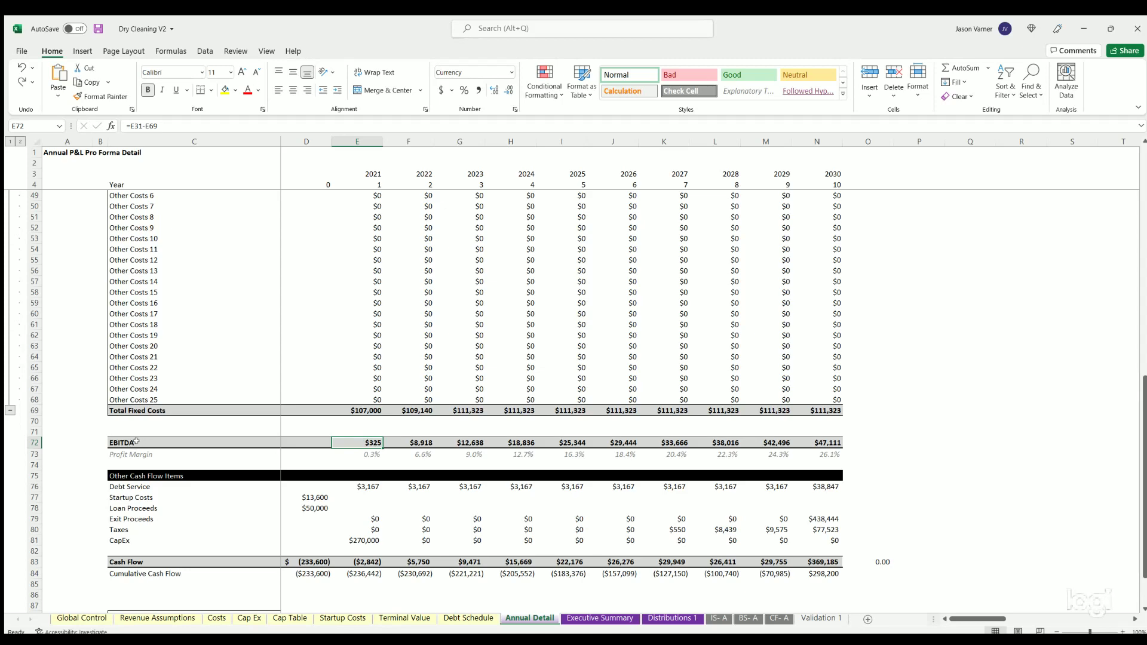
scroll(368, 381, "up", 12)
scroll(368, 381, "down", 12)
left_click(369, 411)
left_click(369, 442)
left_click(817, 442)
- Highlight the Cash Flow row across all years, then move via Revenue Assumptions to the Costs sheet
scroll(253, 373, "down", 4)
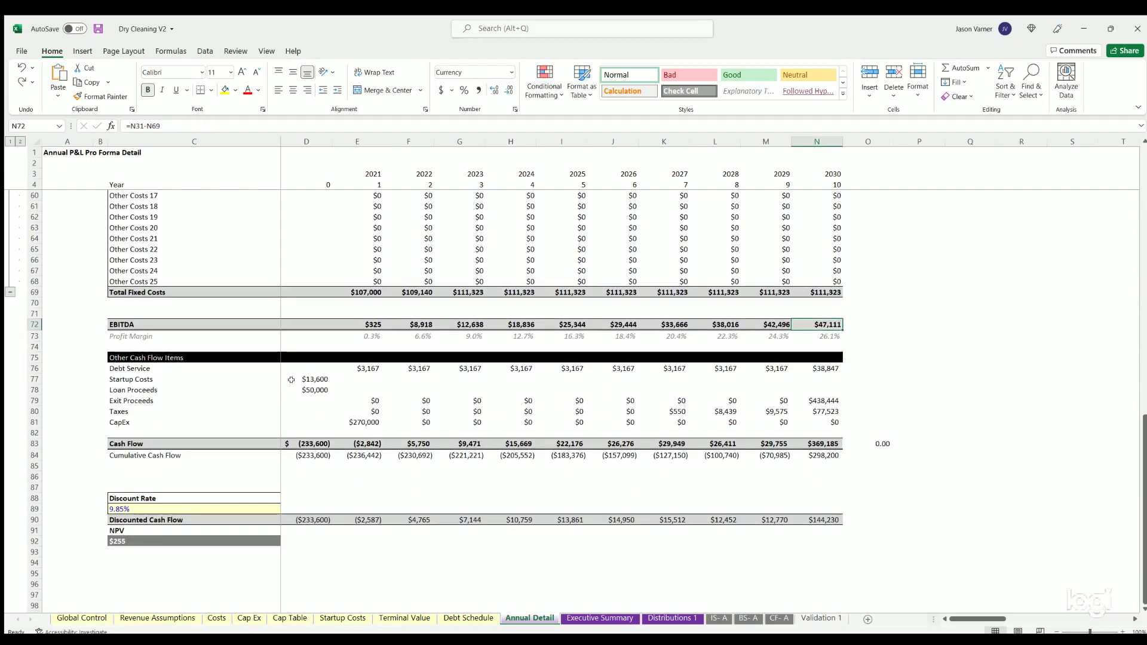
left_click_drag(308, 443, 821, 455)
left_click(609, 475)
left_click(762, 486)
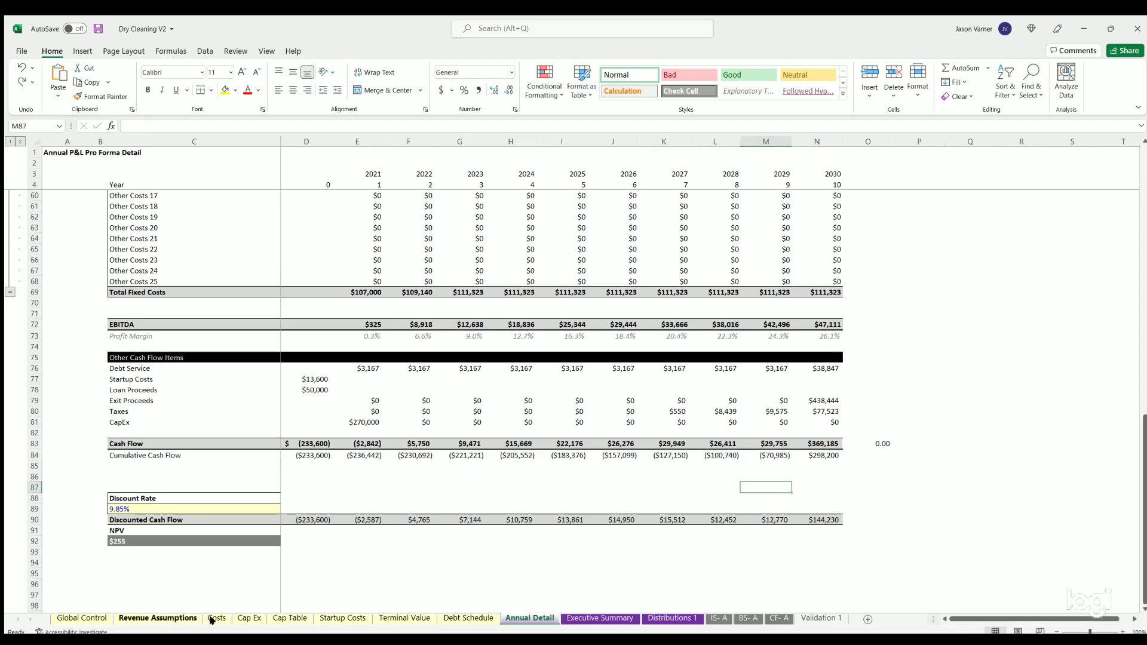
left_click(179, 620)
left_click(227, 620)
- Review the Cap Ex items, their cost bases and the $80,000 building's depreciation row and sale value
left_click(249, 619)
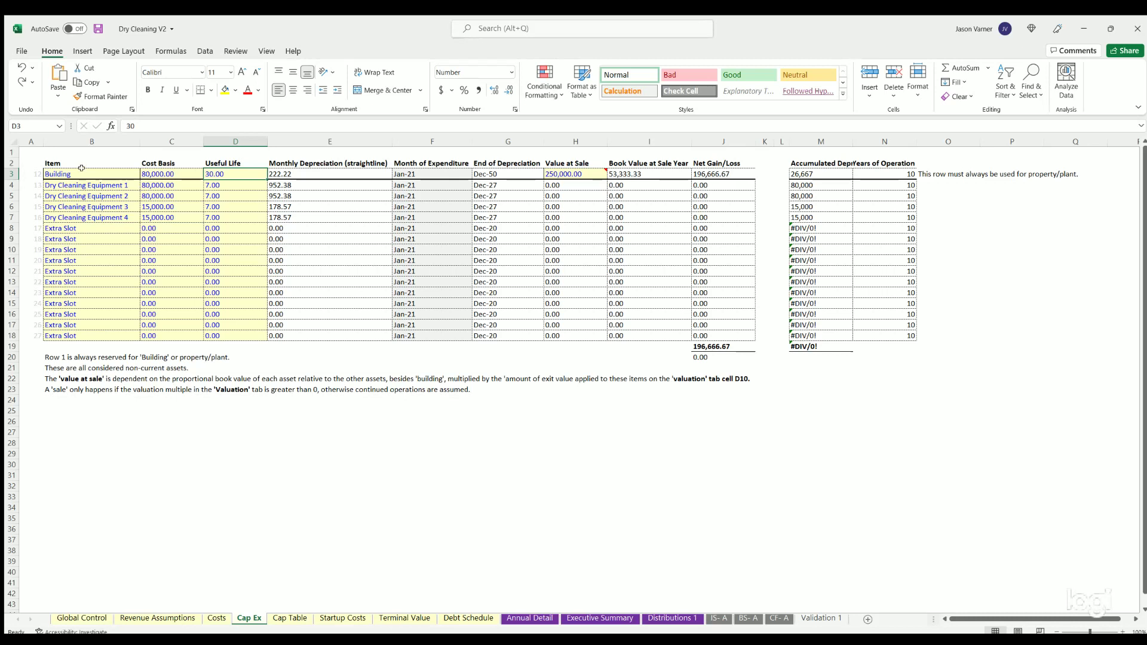
left_click_drag(83, 174, 88, 335)
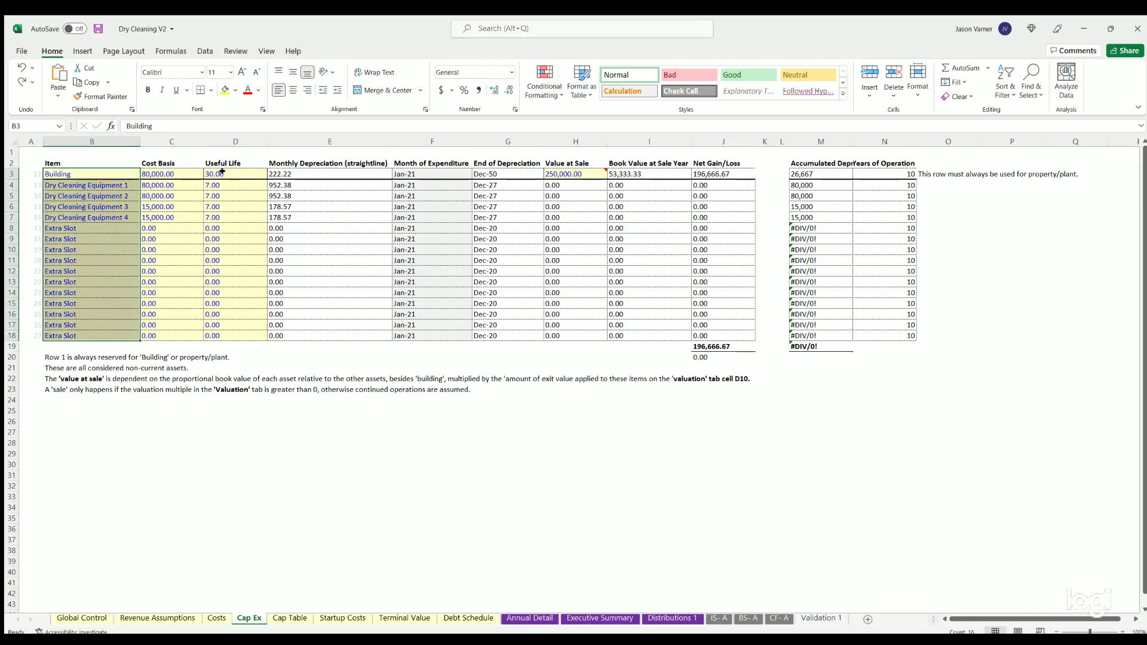
left_click(192, 169)
key("Down")
key("Down")
key("Down")
key("Down")
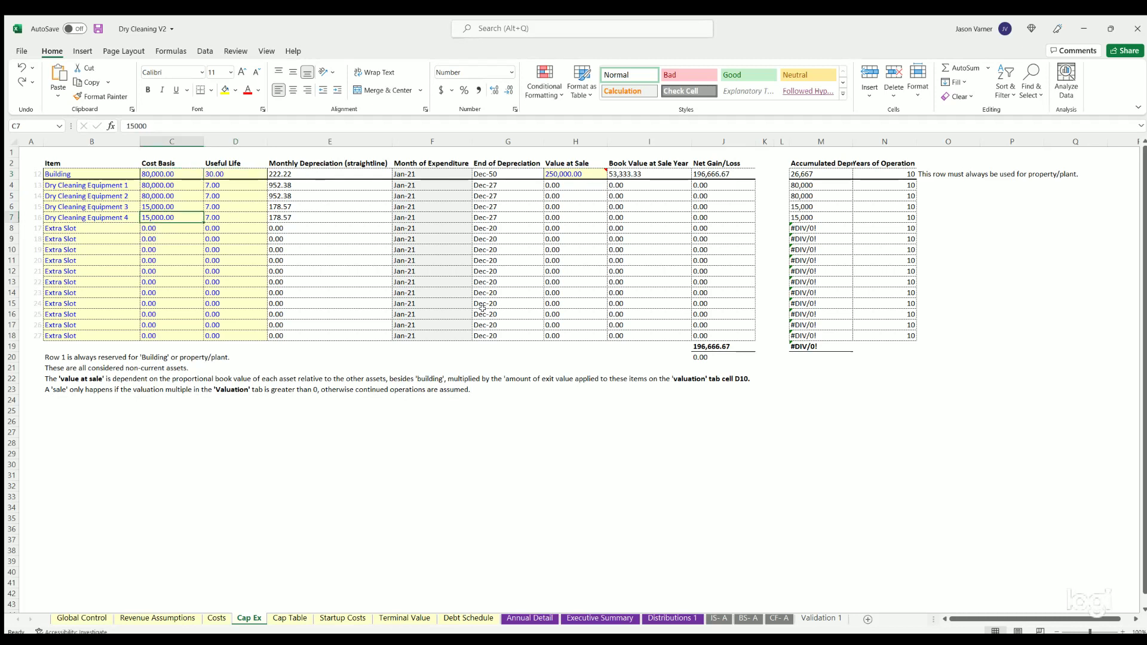
left_click_drag(86, 169, 896, 173)
left_click(558, 168)
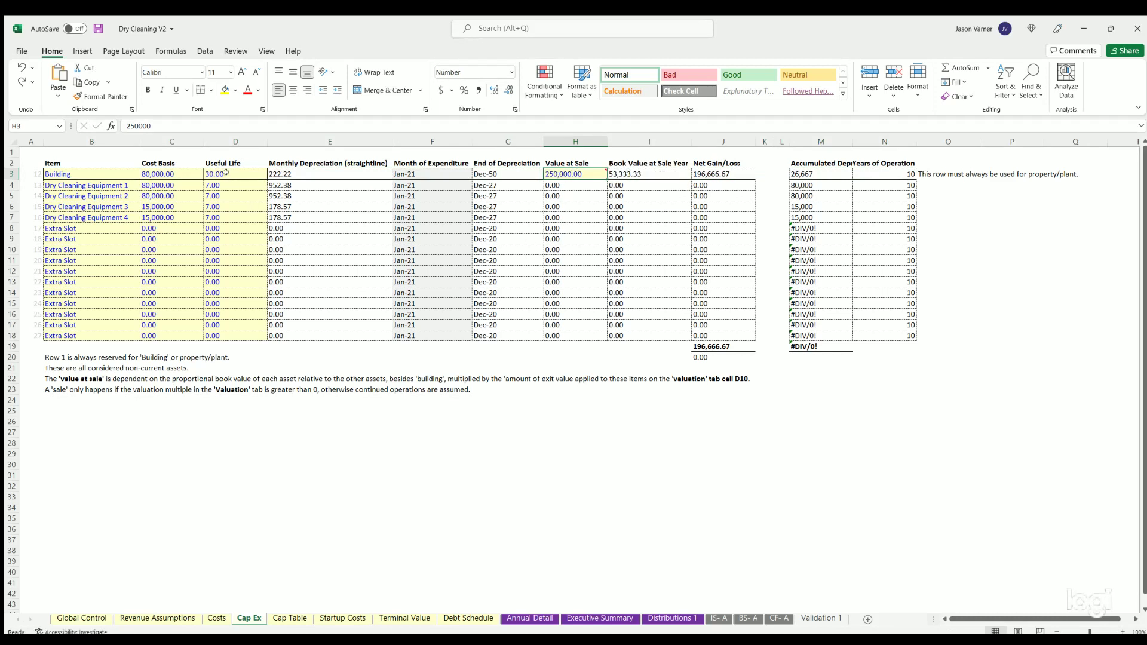
- Pass through the Cap Table and highlight the Startup Costs amounts totalling $13,600
left_click(290, 617)
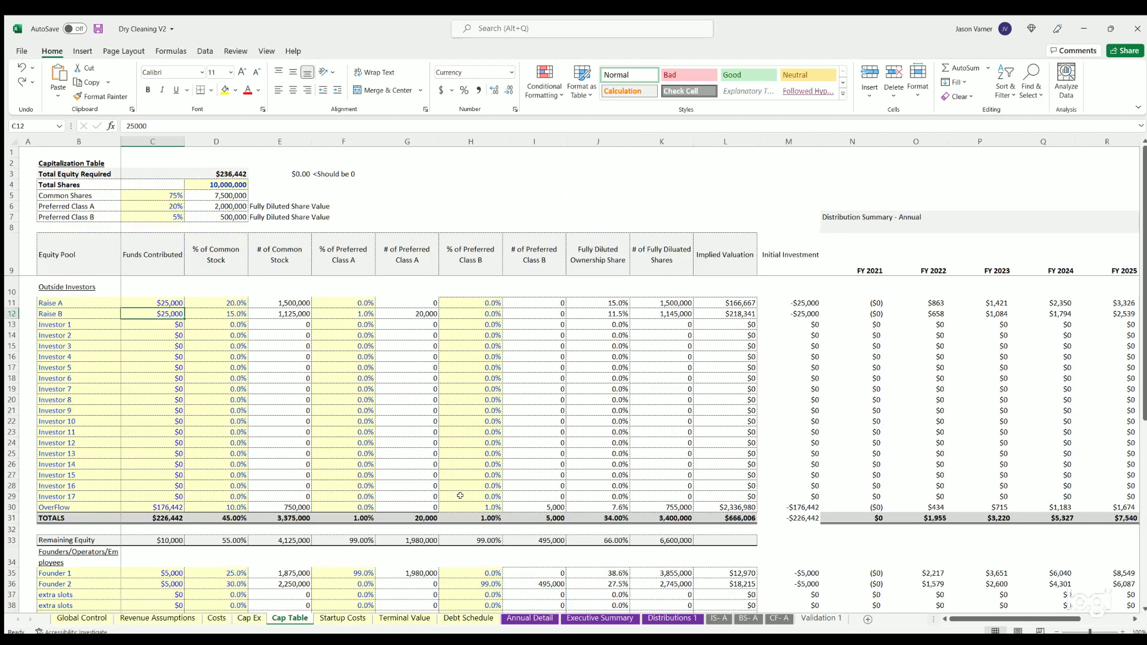
left_click(342, 618)
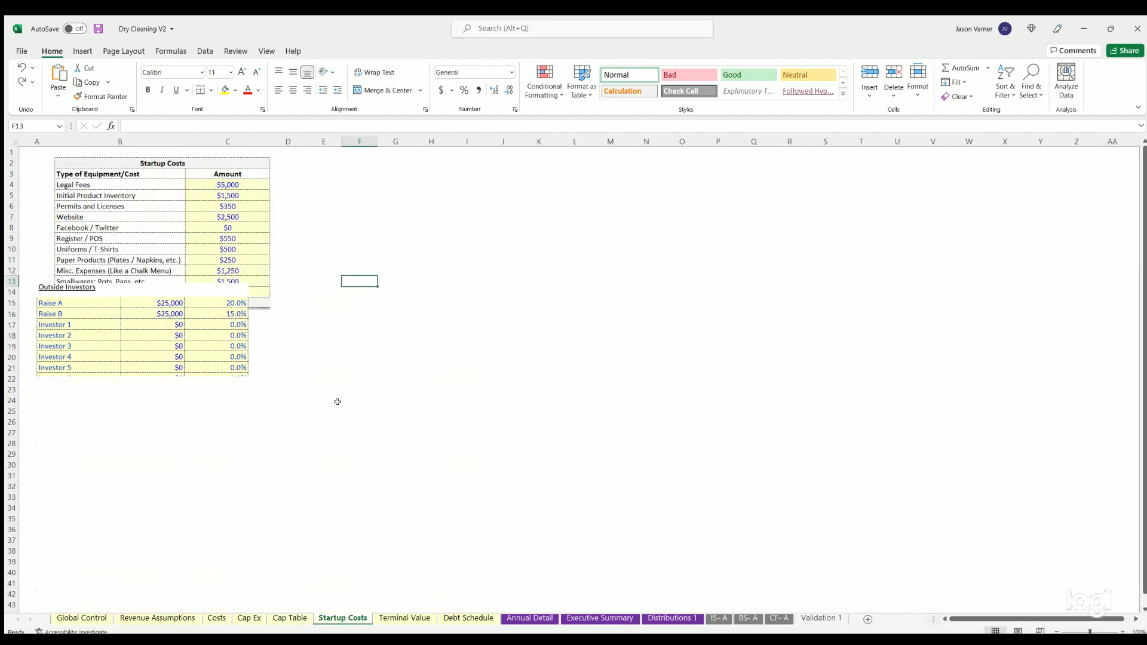
left_click_drag(227, 181, 228, 292)
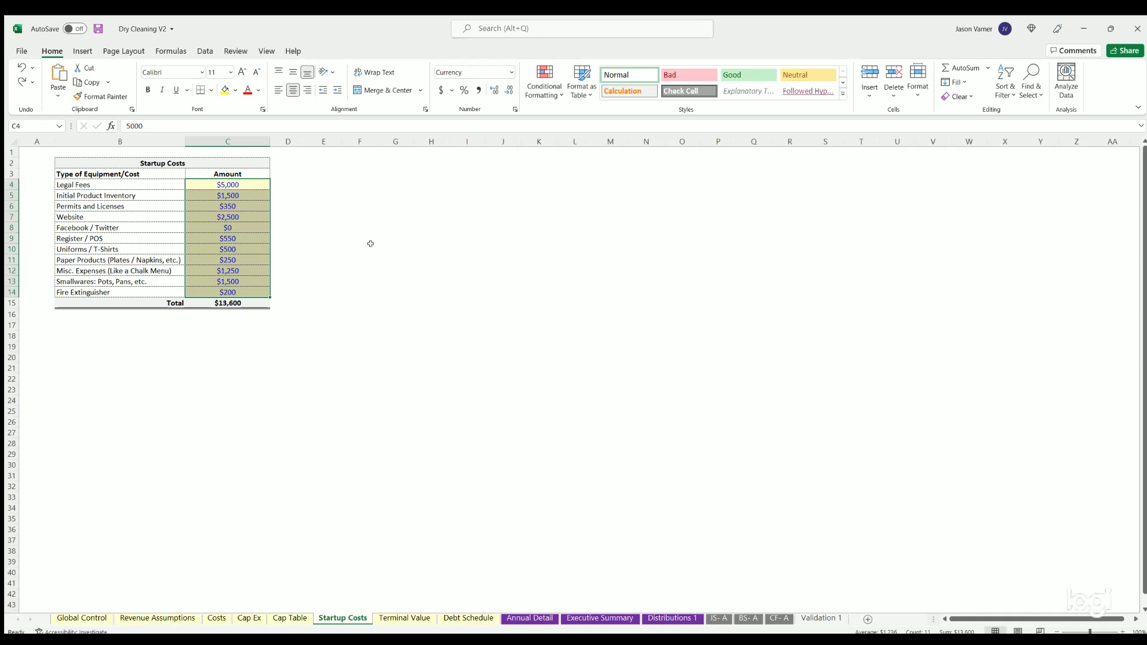
left_click(363, 323)
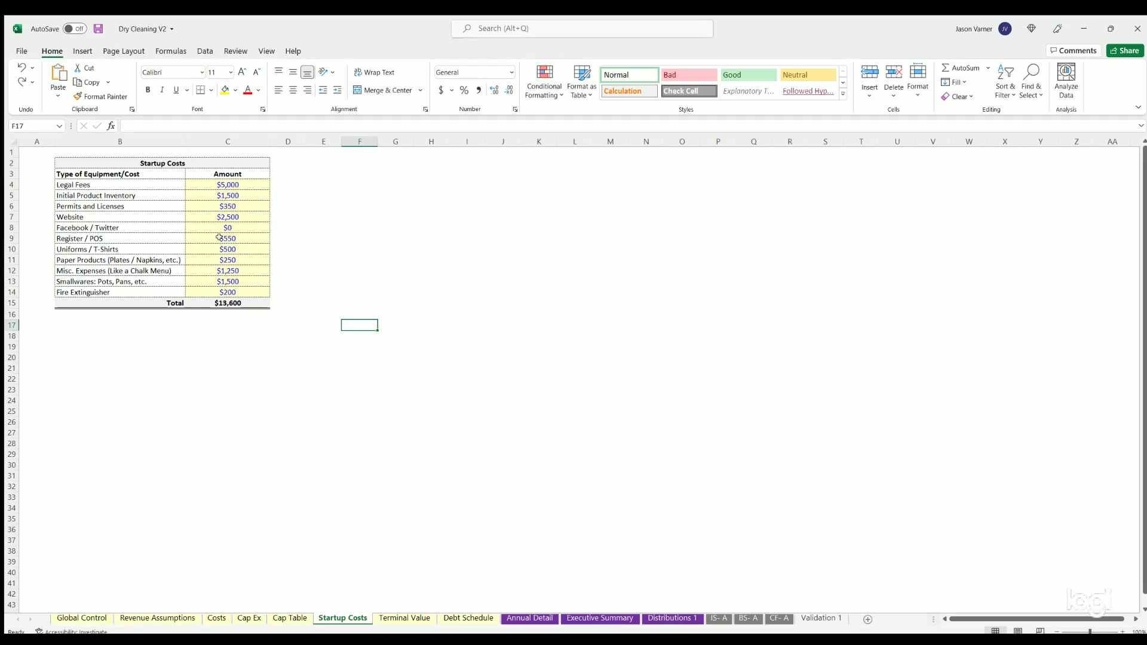
- Inspect the Terminal Value sheet's final-year EBITDA lookup, EBITDA multiple, exit valuation and extraordinary income formula
left_click(394, 618)
left_click_drag(239, 239, 194, 260)
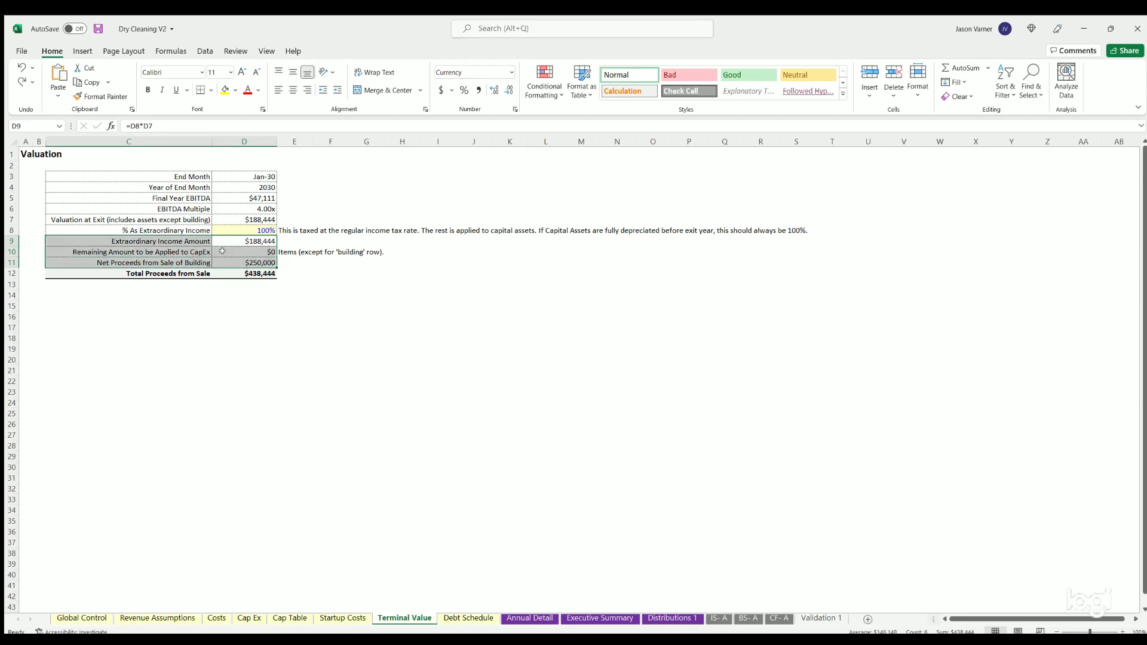
left_click(263, 194)
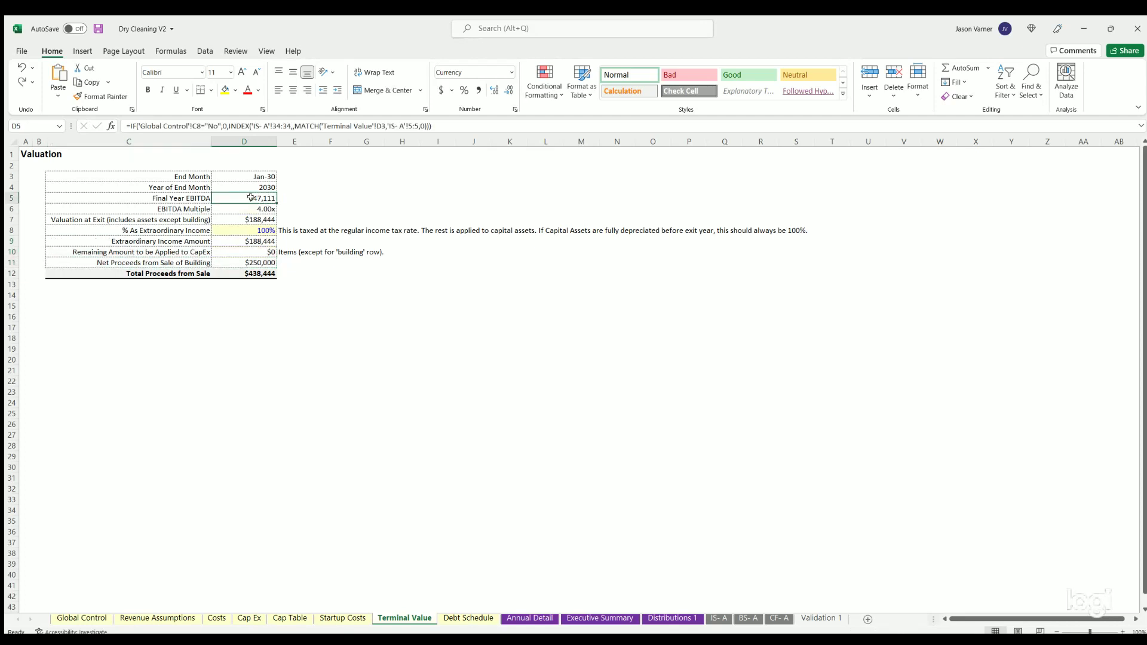
left_click(258, 209)
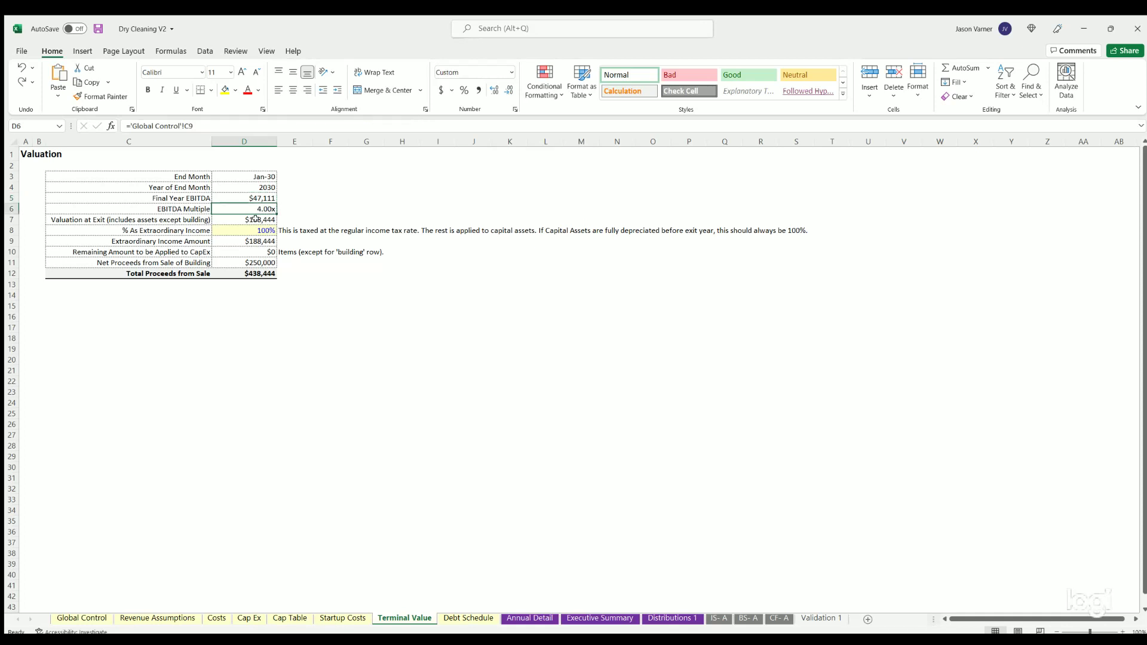
left_click(256, 219)
left_click(255, 240)
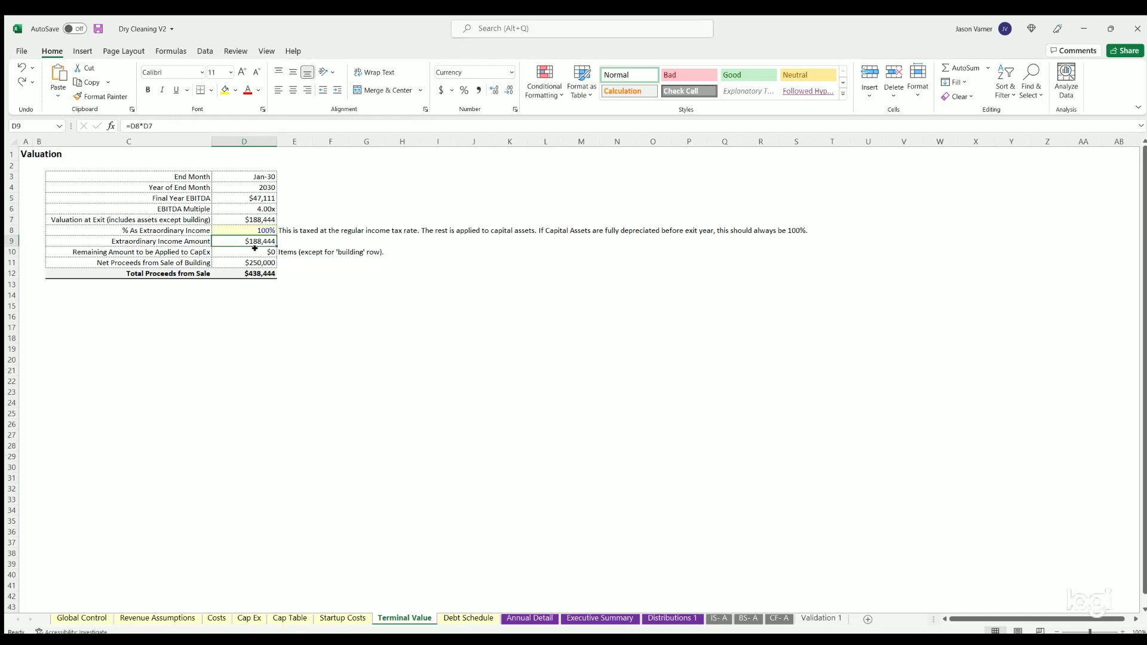
- Check the 100% extraordinary income share and the building sale net proceeds
left_click(185, 229)
left_click(243, 229)
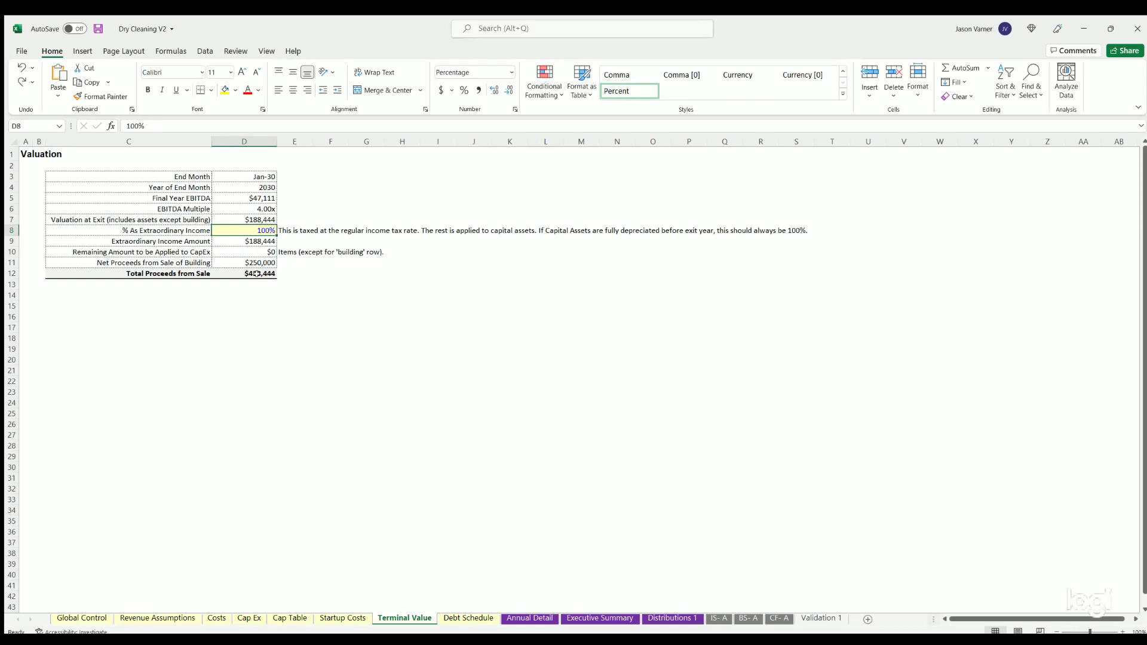
left_click(250, 259)
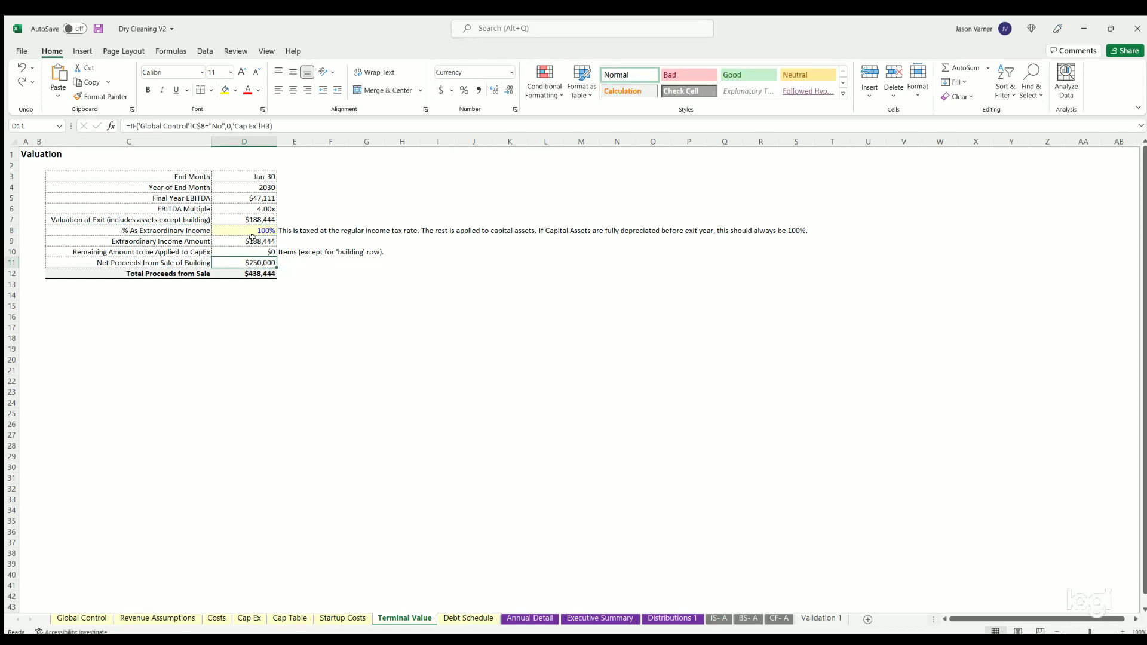
left_click_drag(252, 239, 252, 261)
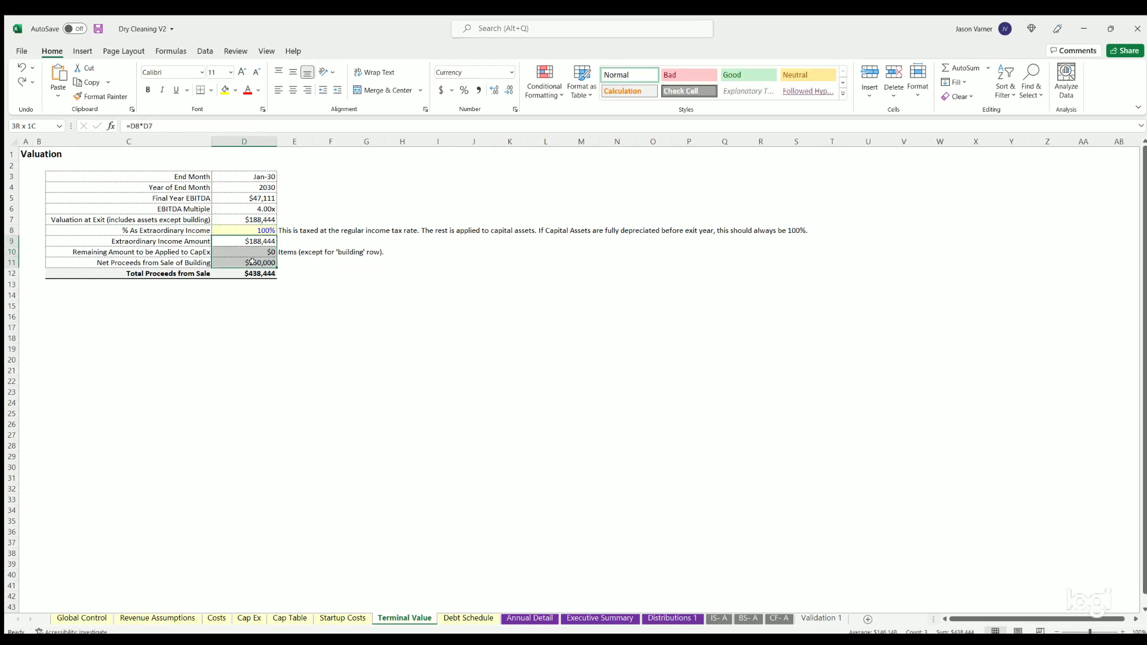
- Step through Debt Schedule, Annual Detail and Executive Summary before reaching Distributions 1
left_click(483, 618)
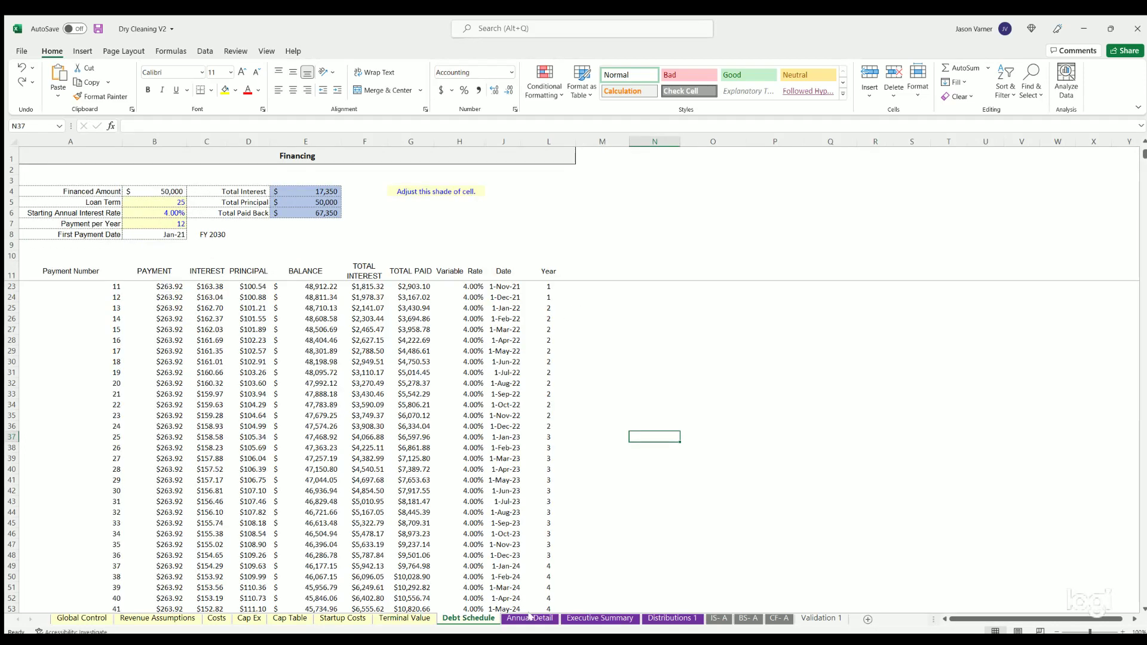
left_click(529, 617)
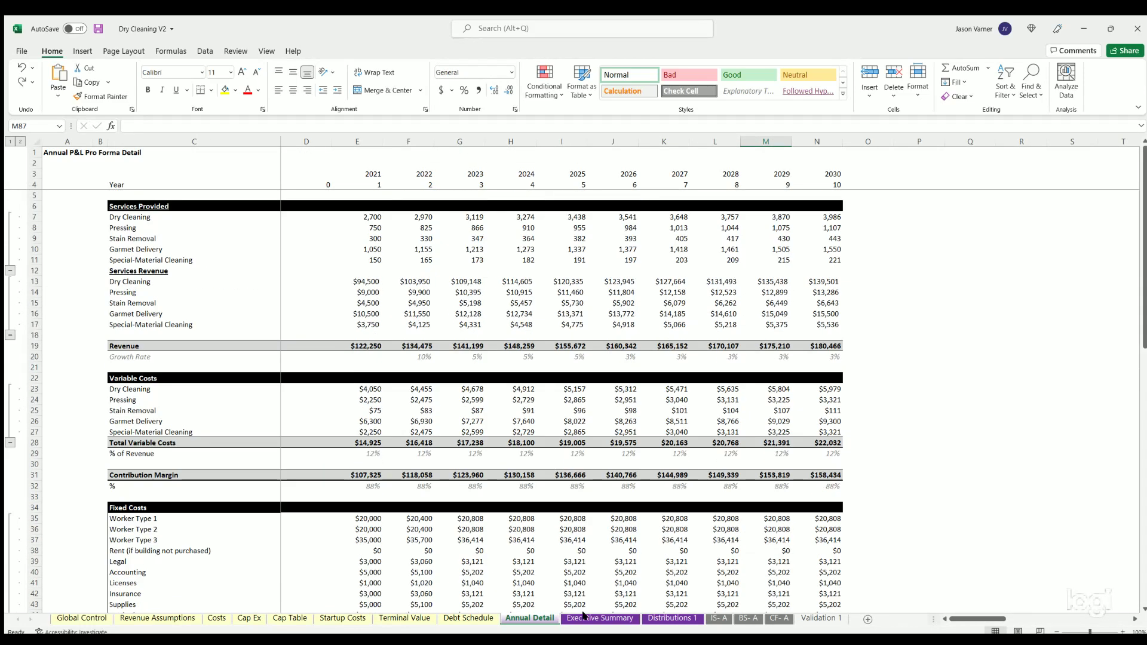
left_click(591, 617)
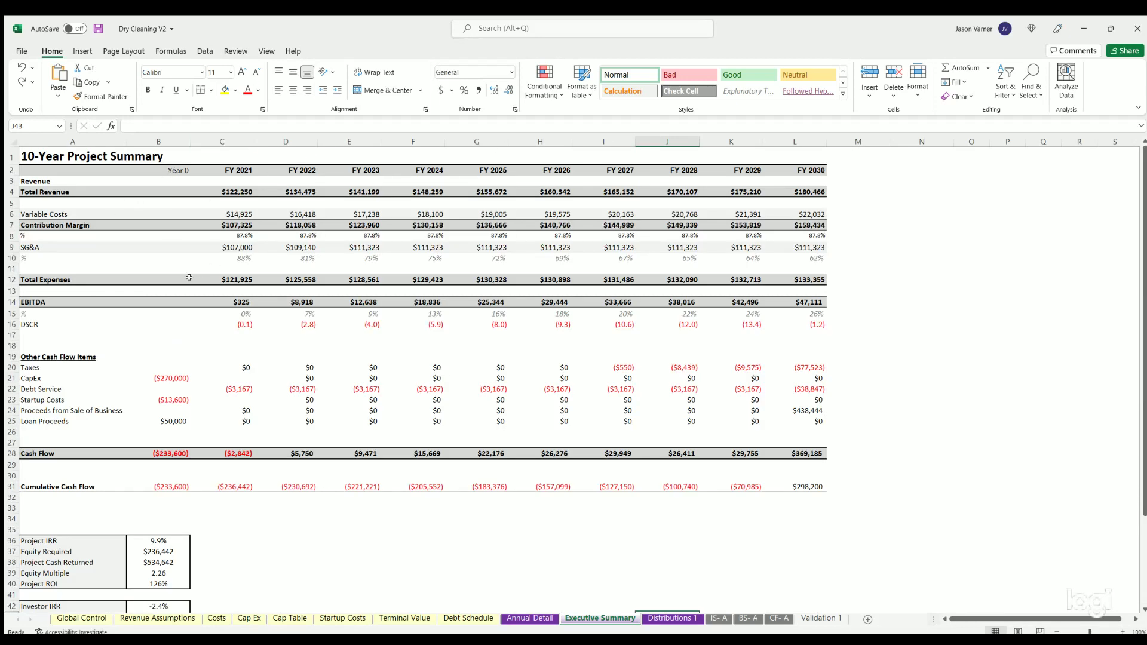
scroll(338, 425, "down", 4)
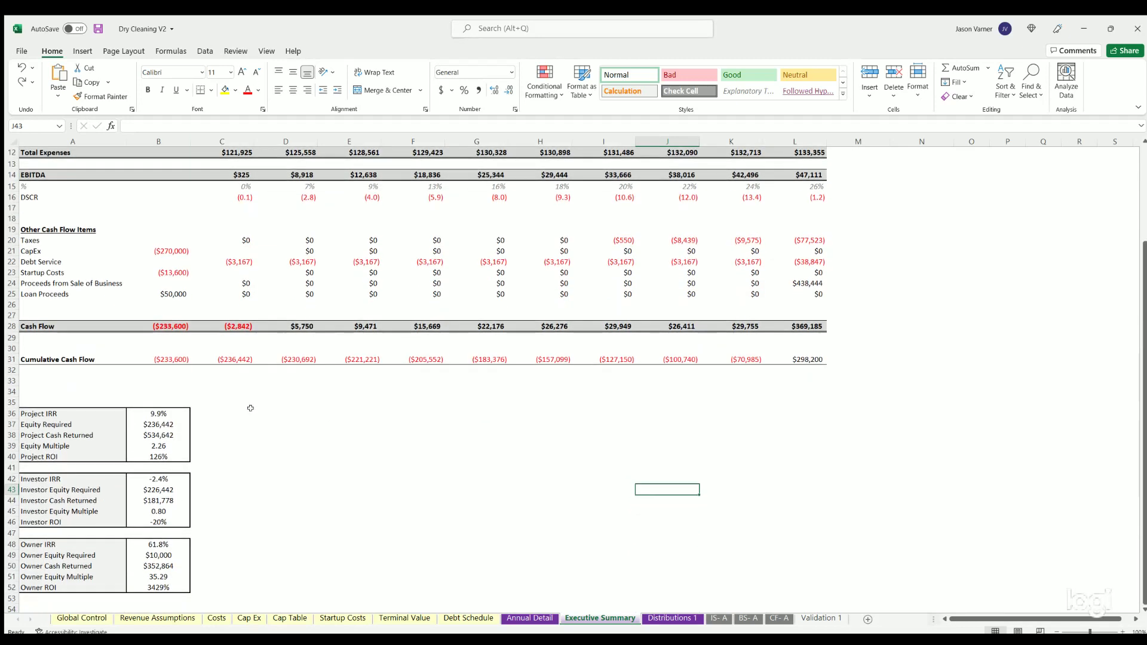
scroll(238, 450, "up", 4)
key("ctrl+Page_Down")
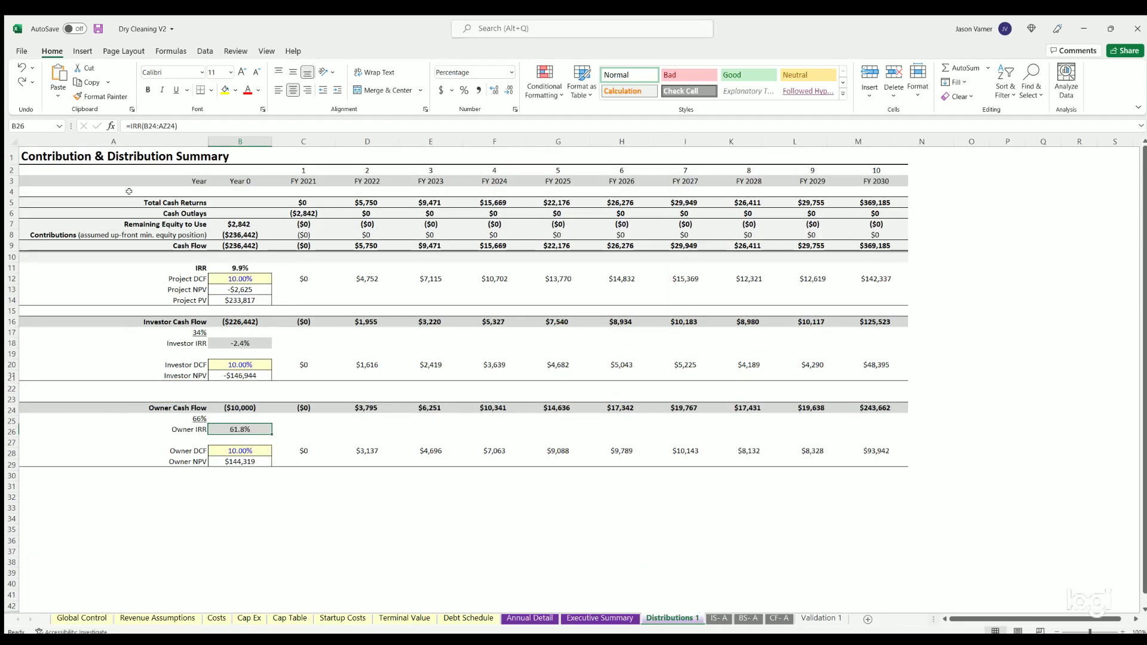
left_click_drag(173, 203, 904, 303)
left_click(239, 276)
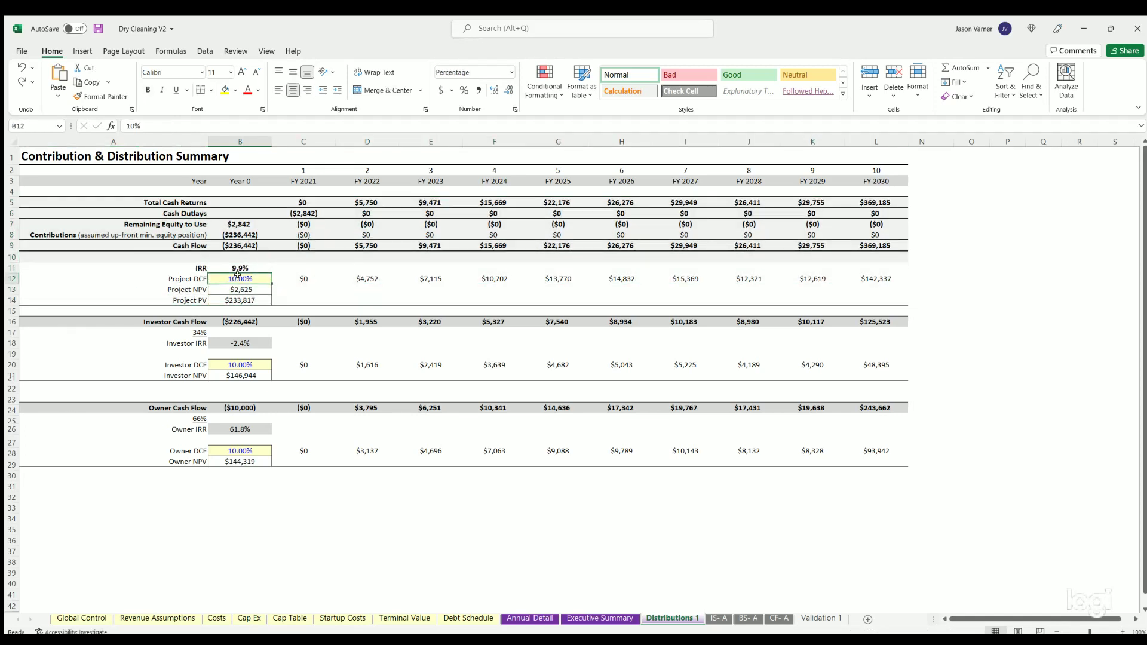
left_click(240, 299)
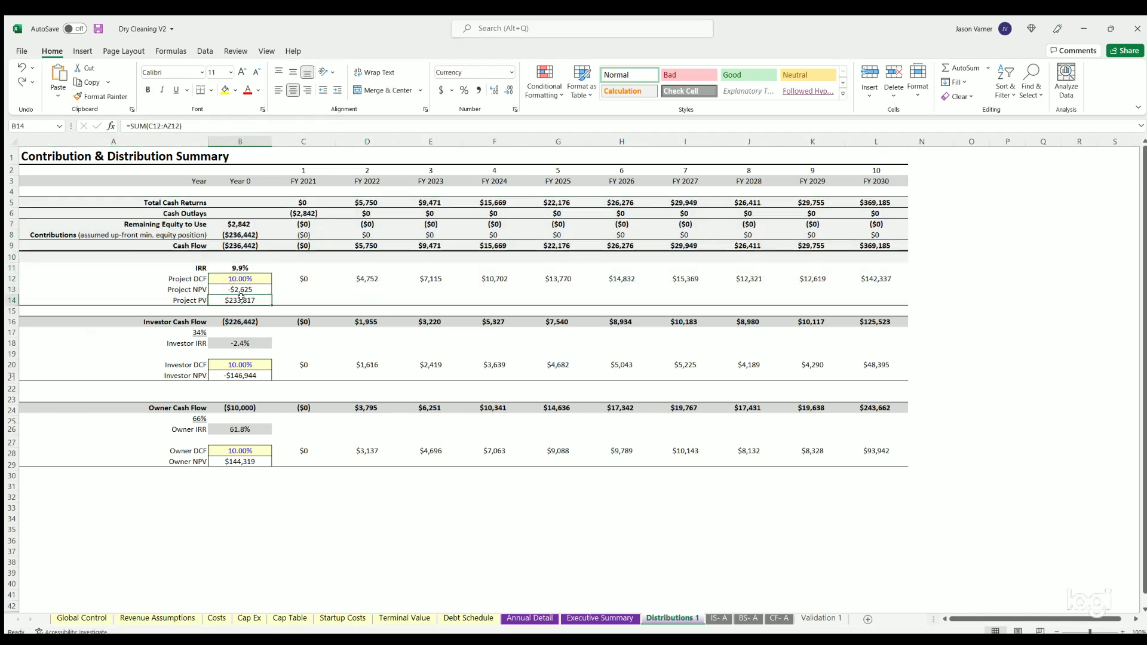
left_click_drag(171, 320, 905, 462)
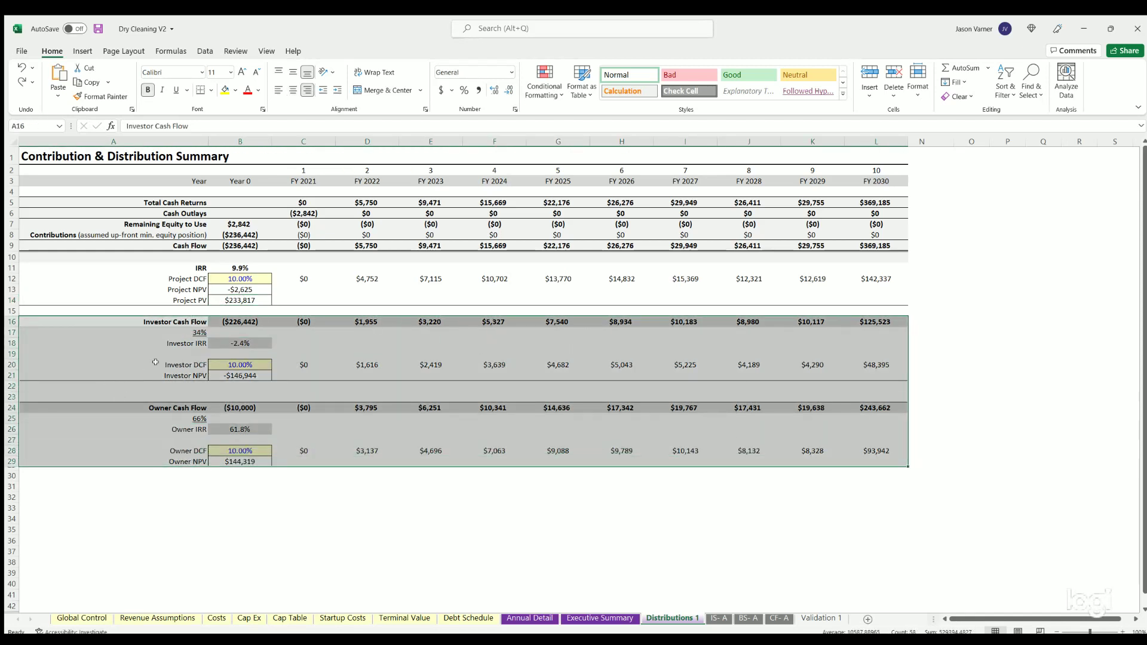
left_click(449, 500)
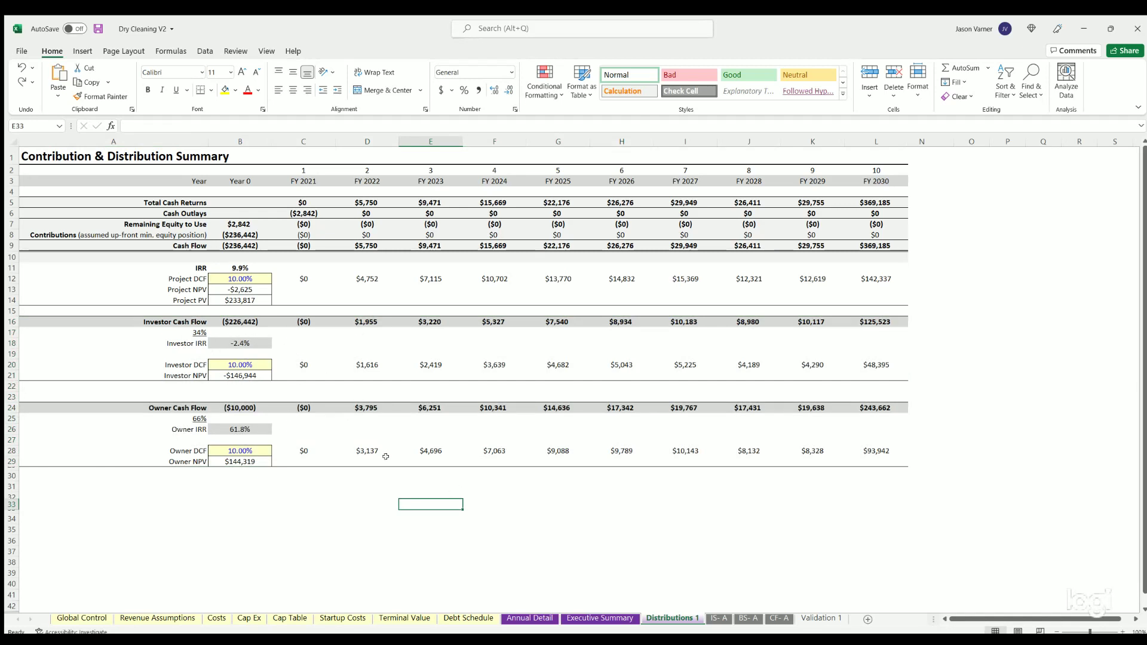
- Review the IS- A income statement, looking down through its line items and back
left_click(719, 618)
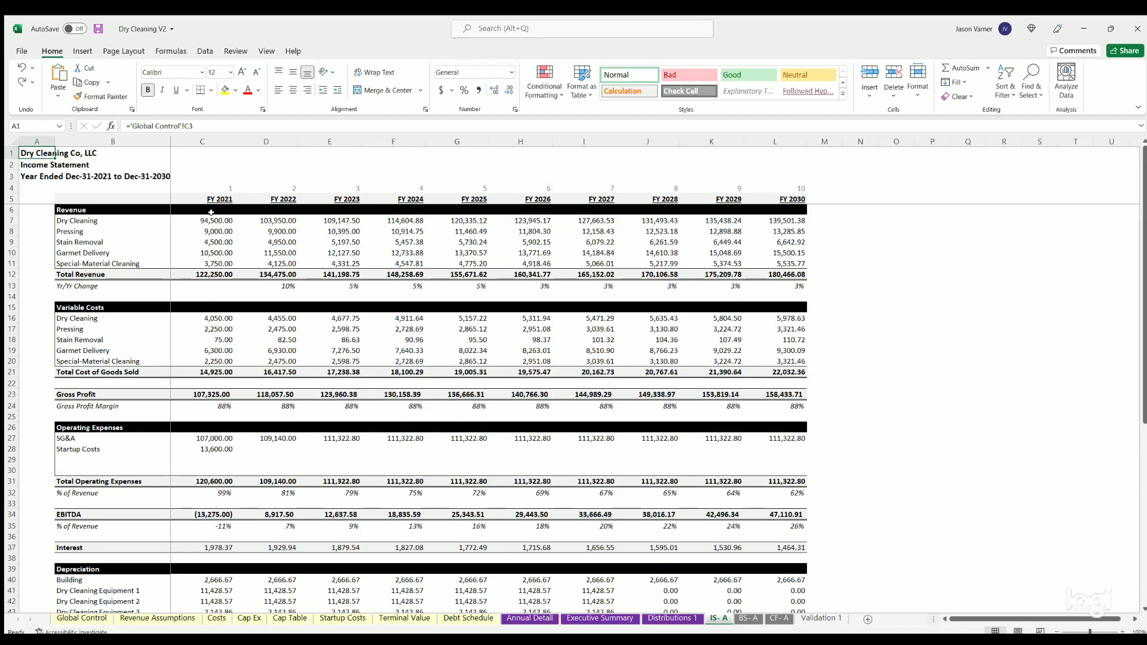
scroll(236, 256, "down", 4)
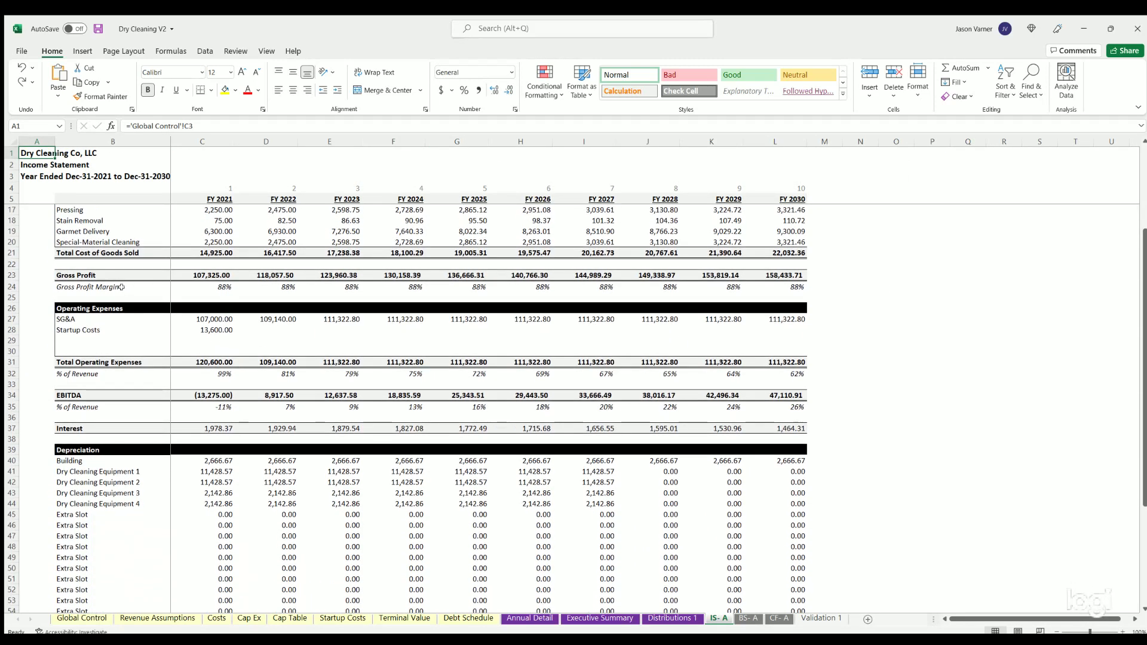
scroll(163, 418, "down", 4)
scroll(180, 421, "down", 4)
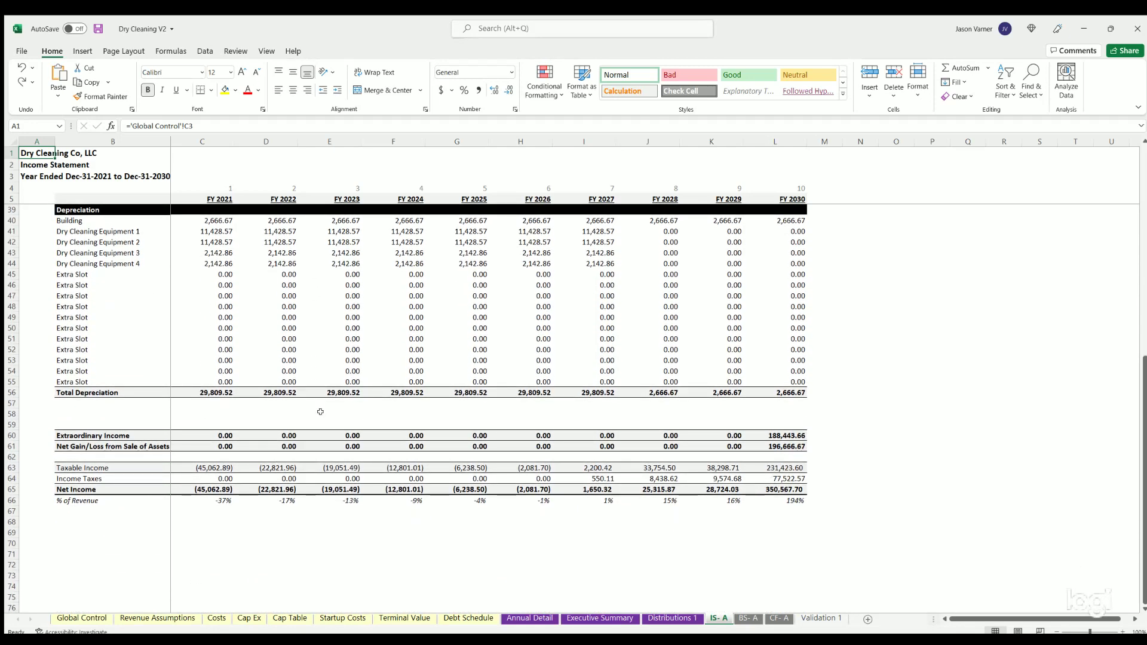
scroll(448, 478, "up", 12)
- On the BS- A balance sheet, inspect the Cash source cell and the Total Assets formula in C57
left_click(746, 618)
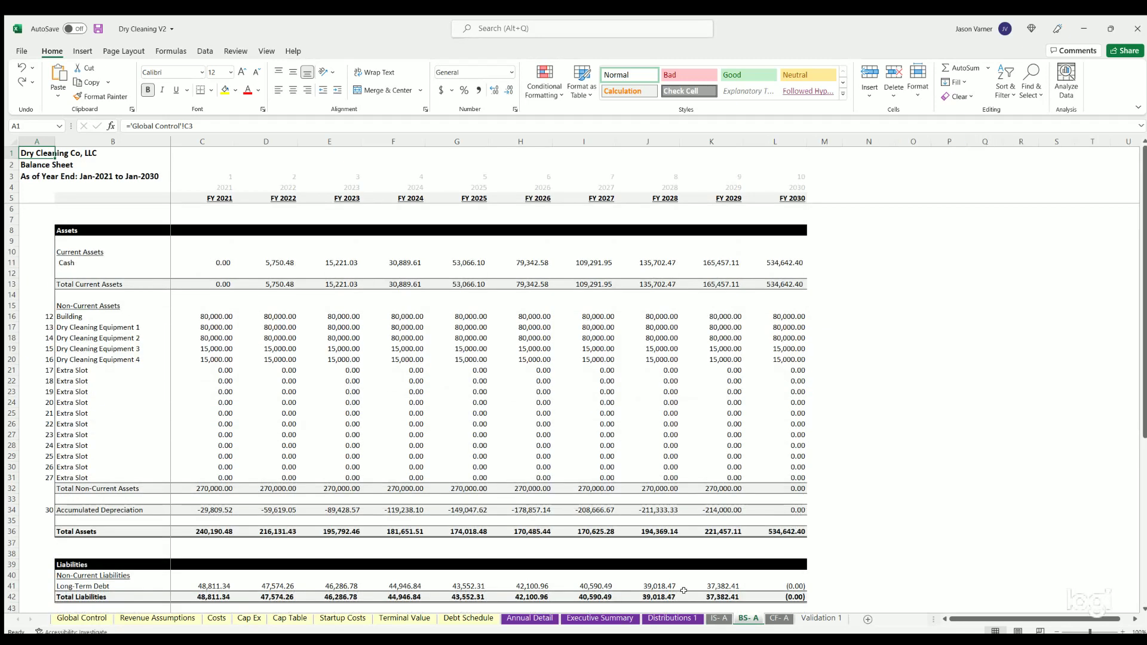
left_click(220, 261)
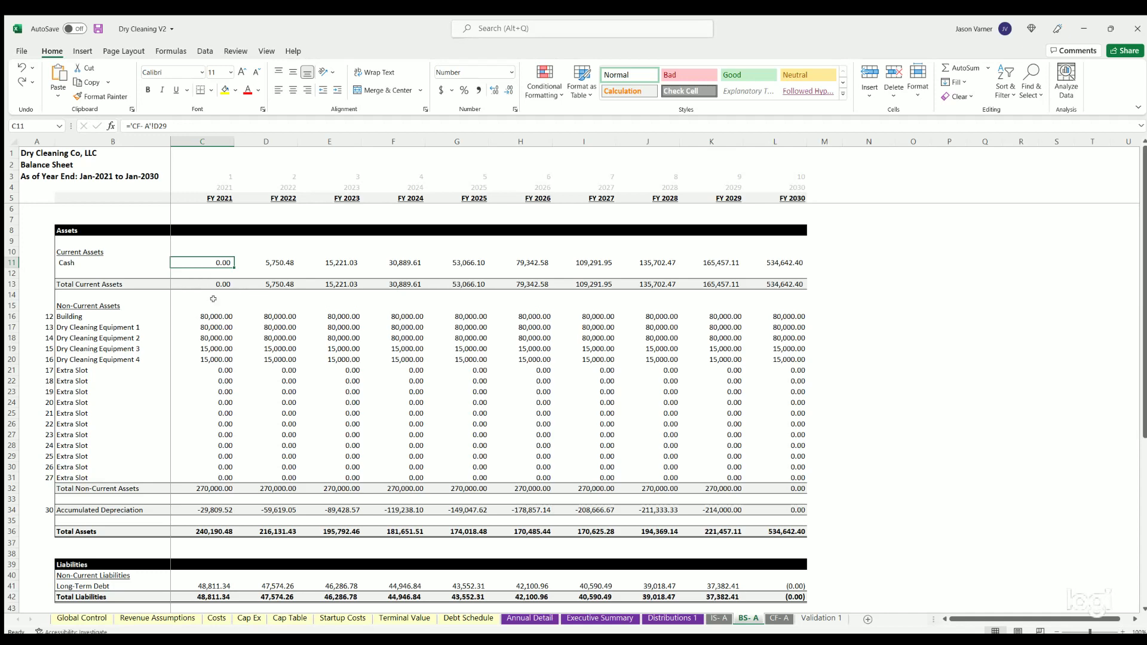
scroll(214, 298, "down", 4)
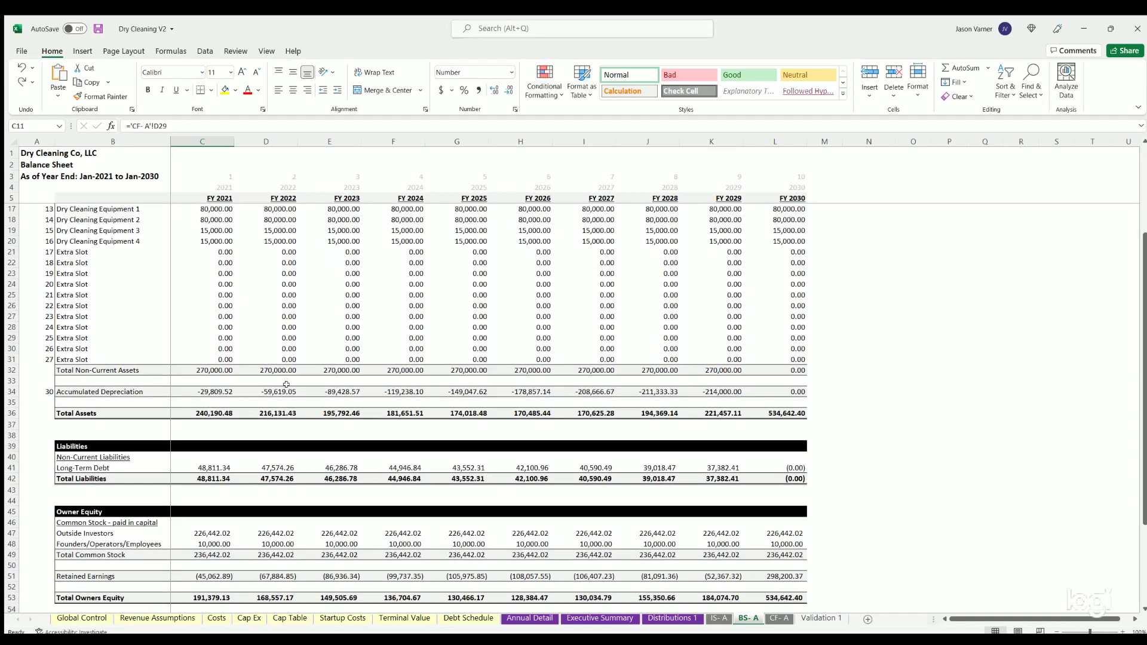
scroll(219, 422, "down", 4)
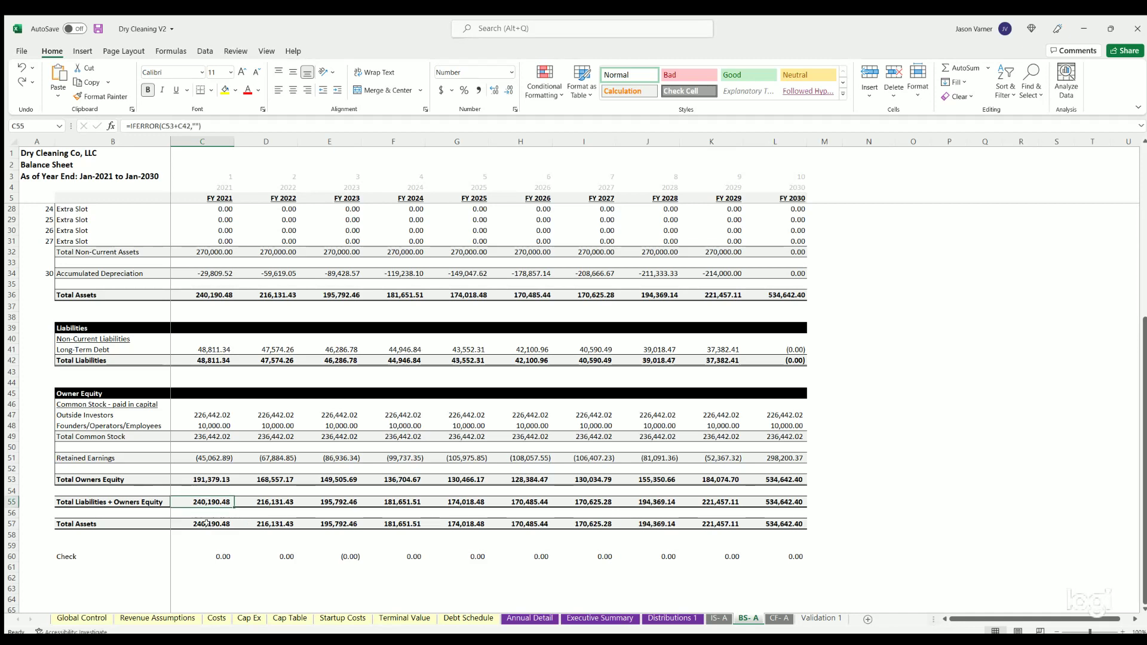
left_click(226, 523)
scroll(273, 504, "up", 7)
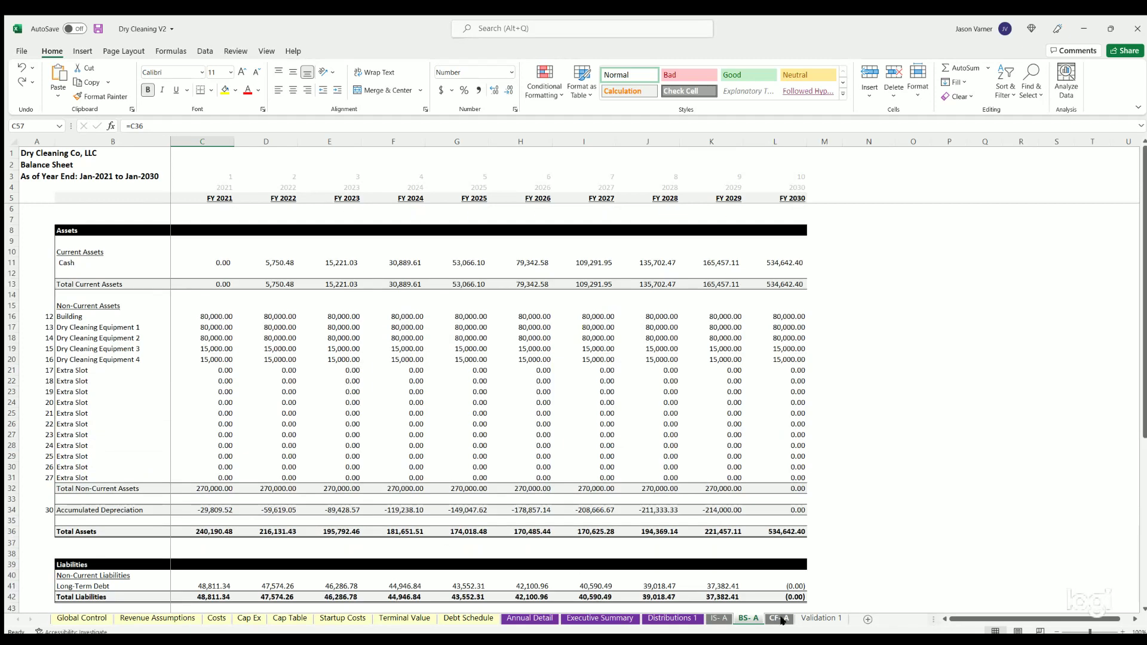
- Highlight the operating, investing and financing activity blocks on the CF- A cash flow statement
left_click(778, 618)
scroll(187, 303, "up", 2)
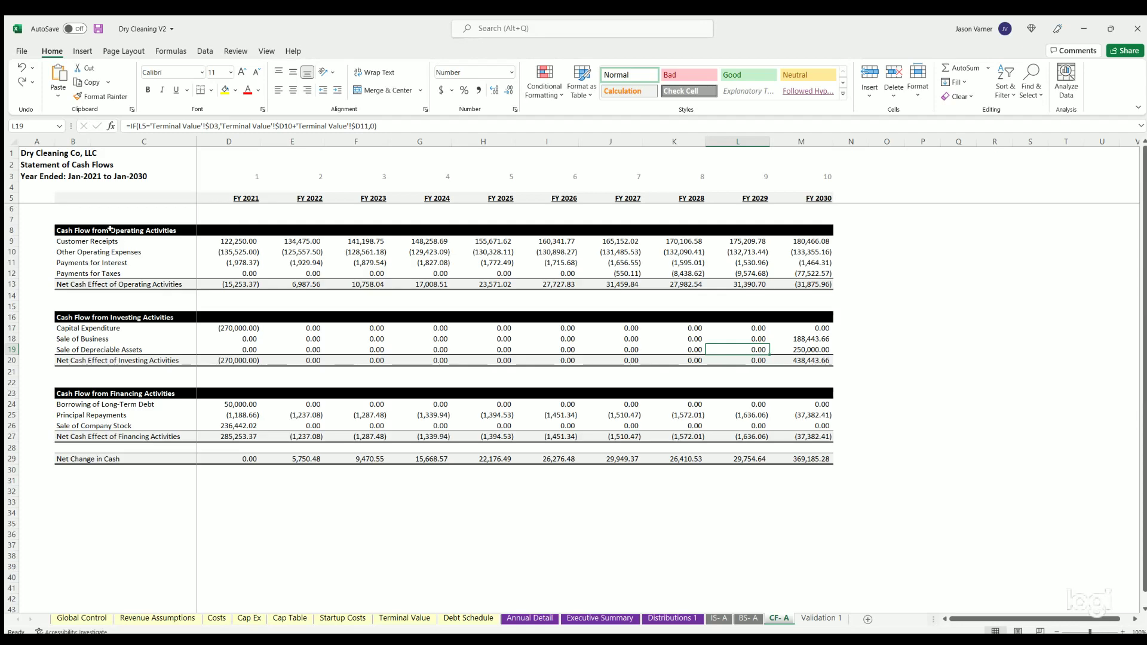
left_click_drag(106, 227, 379, 280)
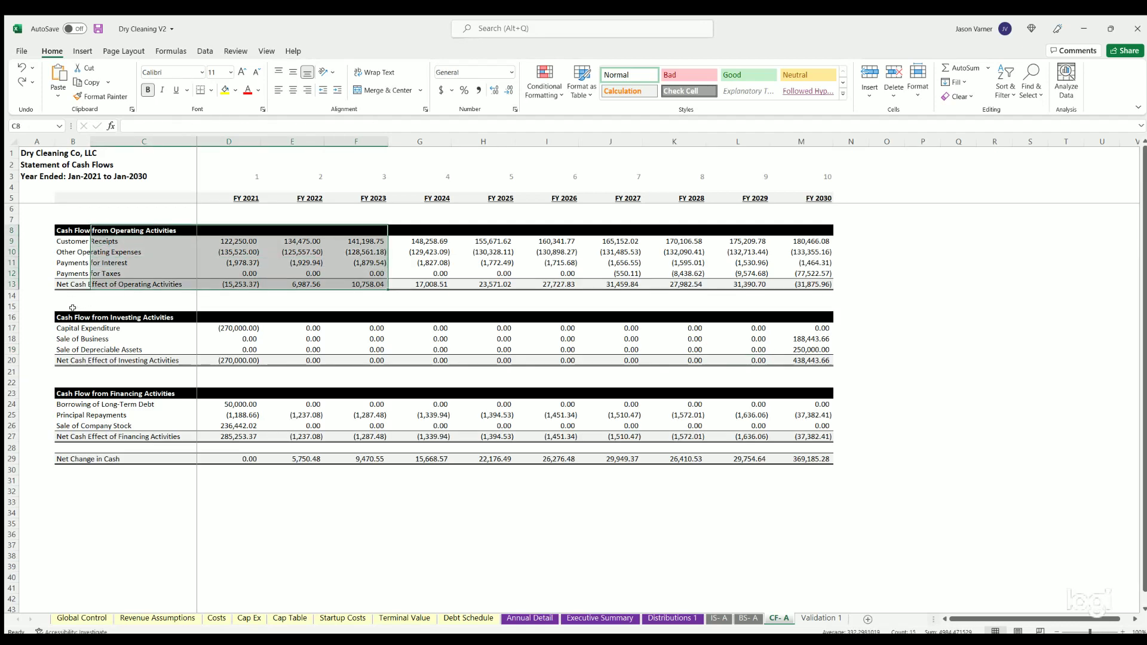
left_click_drag(69, 315, 362, 354)
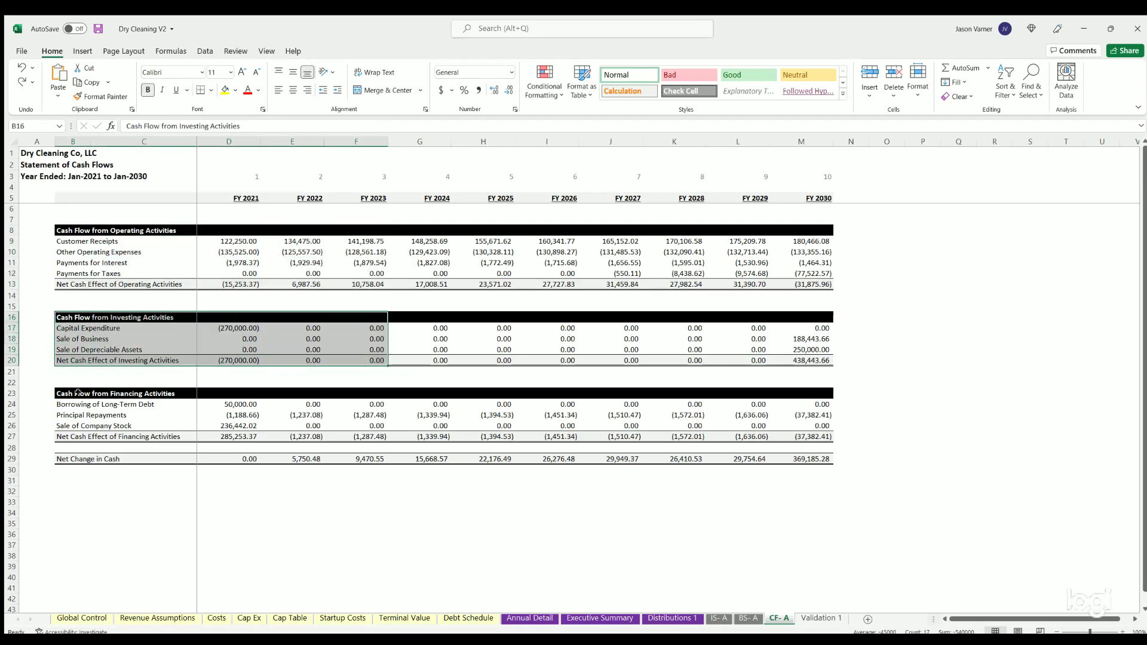
left_click_drag(112, 394, 374, 430)
left_click(335, 511)
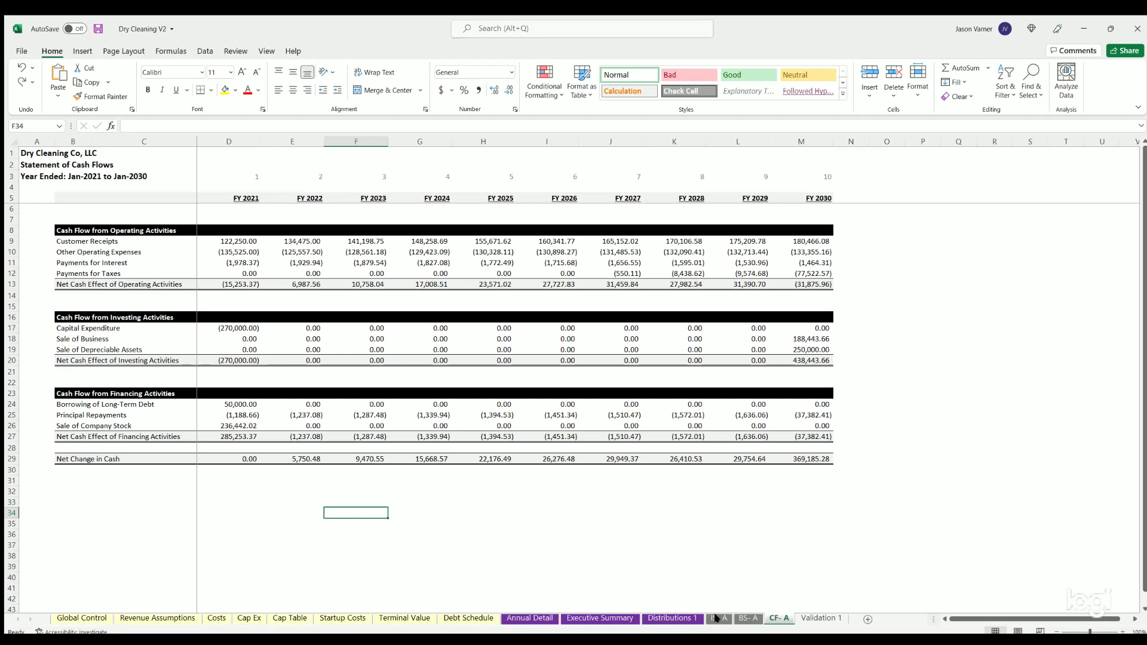
- Recheck the BS- A balance sheet, then confirm every Global Control check summary value reads 0.00
left_click(748, 621)
scroll(338, 461, "down", 10)
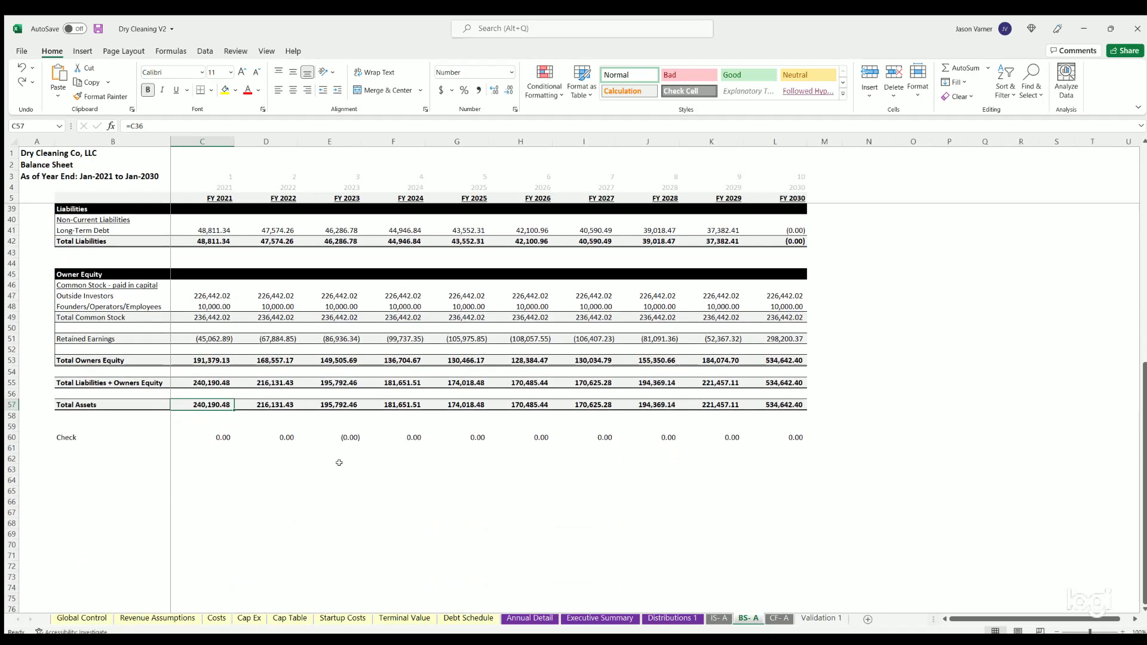
scroll(482, 257, "up", 10)
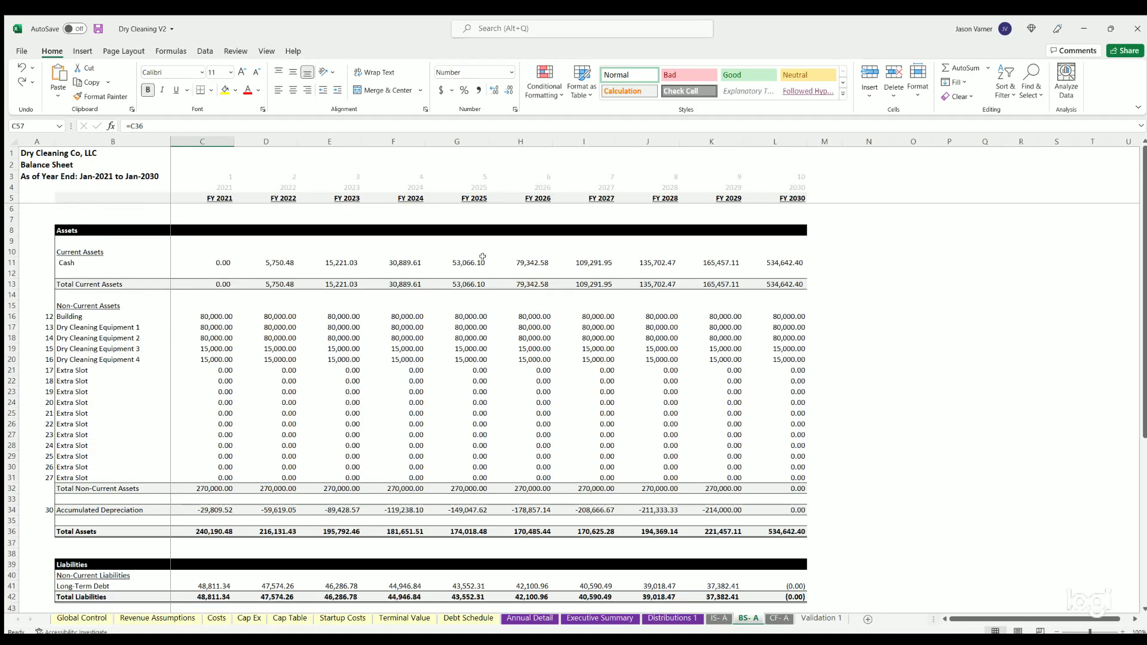
left_click(102, 620)
left_click(597, 436)
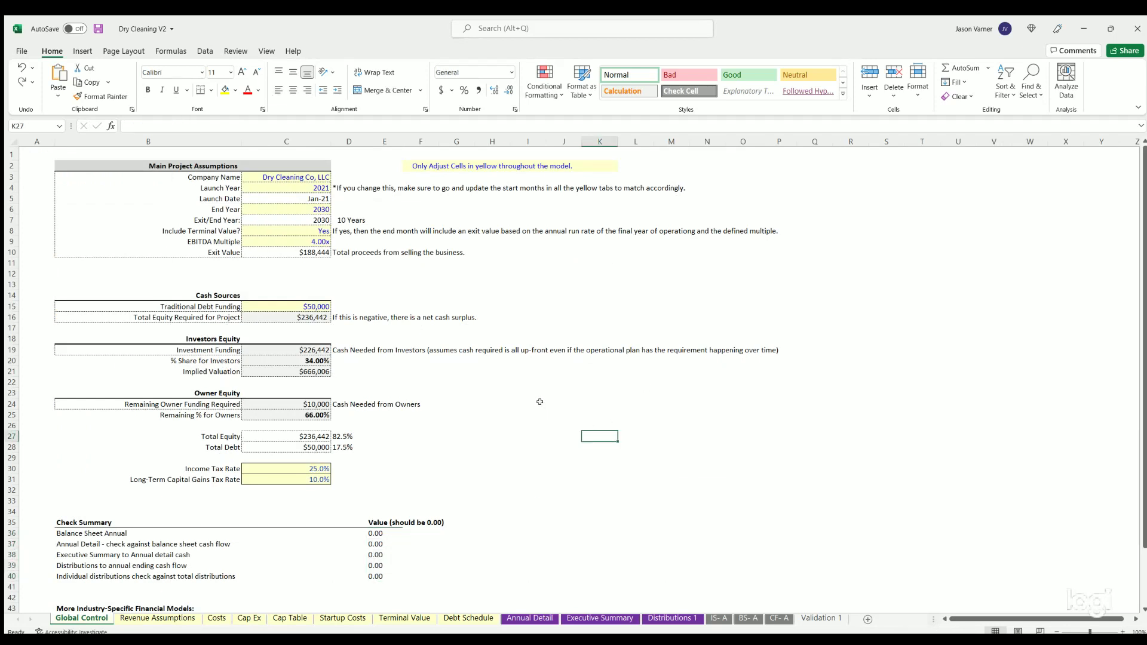
left_click(539, 401)
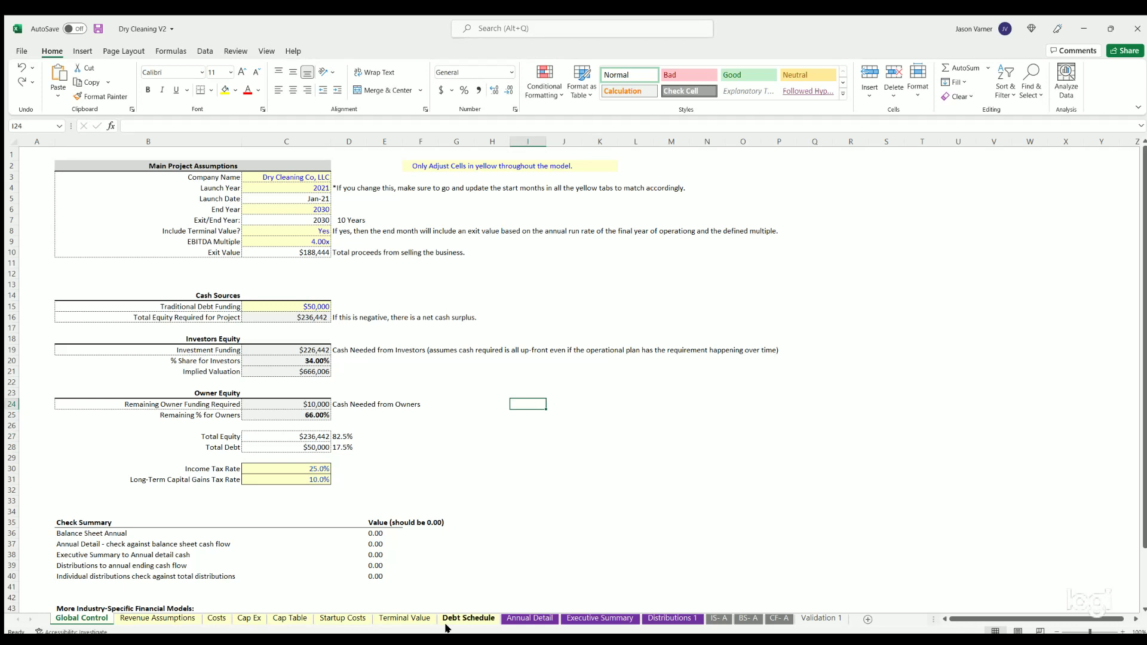